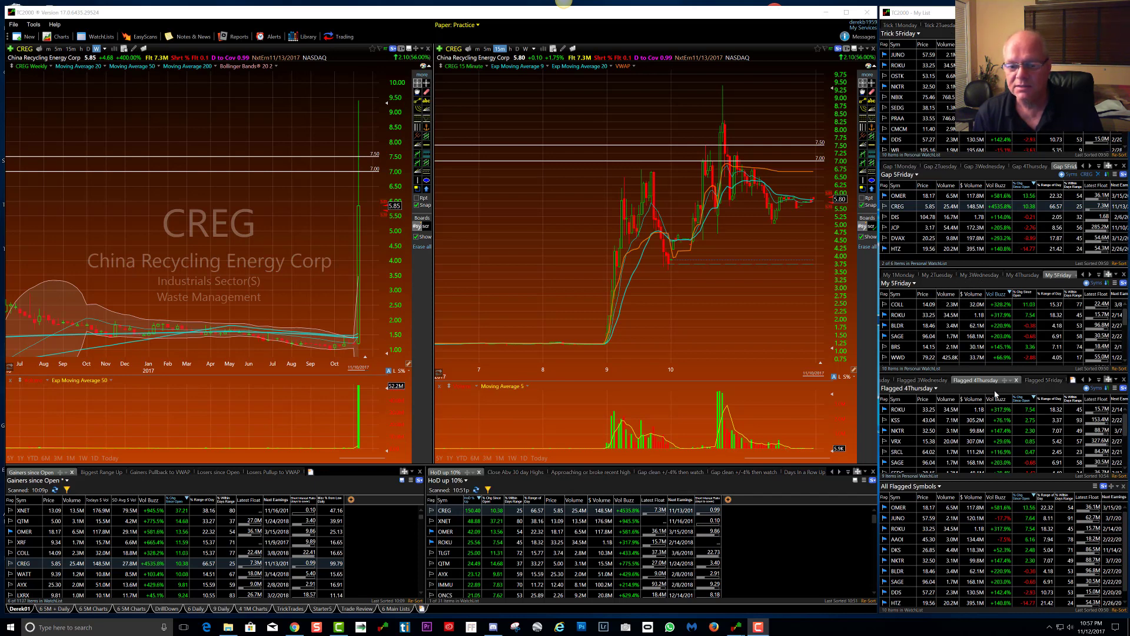
- Switch the flagged watchlist pane to Flagged 5Friday and remove all symbols from that list
{"action": "left_click", "coordinate": [951, 506]}
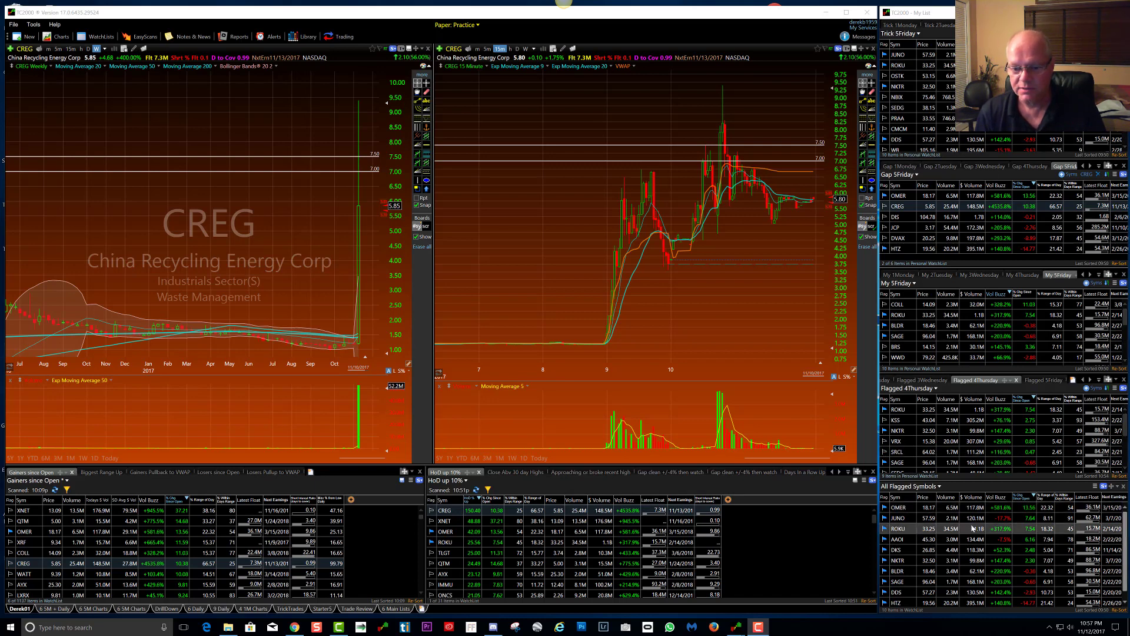
{"action": "right_click", "coordinate": [952, 543]}
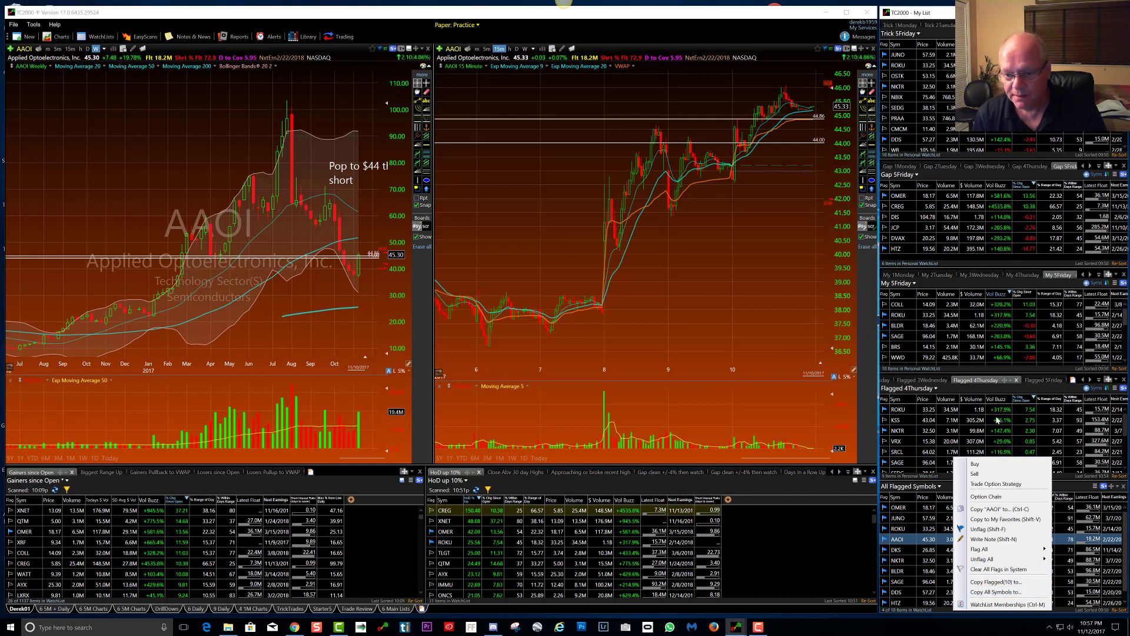
{"action": "left_click", "coordinate": [1042, 380]}
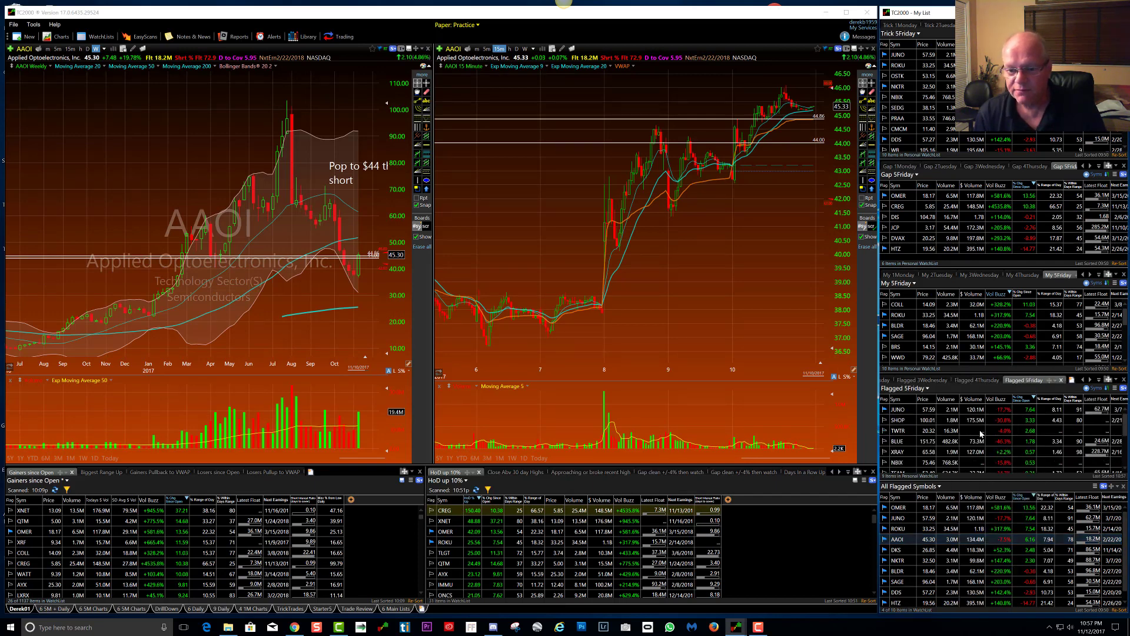
{"action": "right_click", "coordinate": [948, 432]}
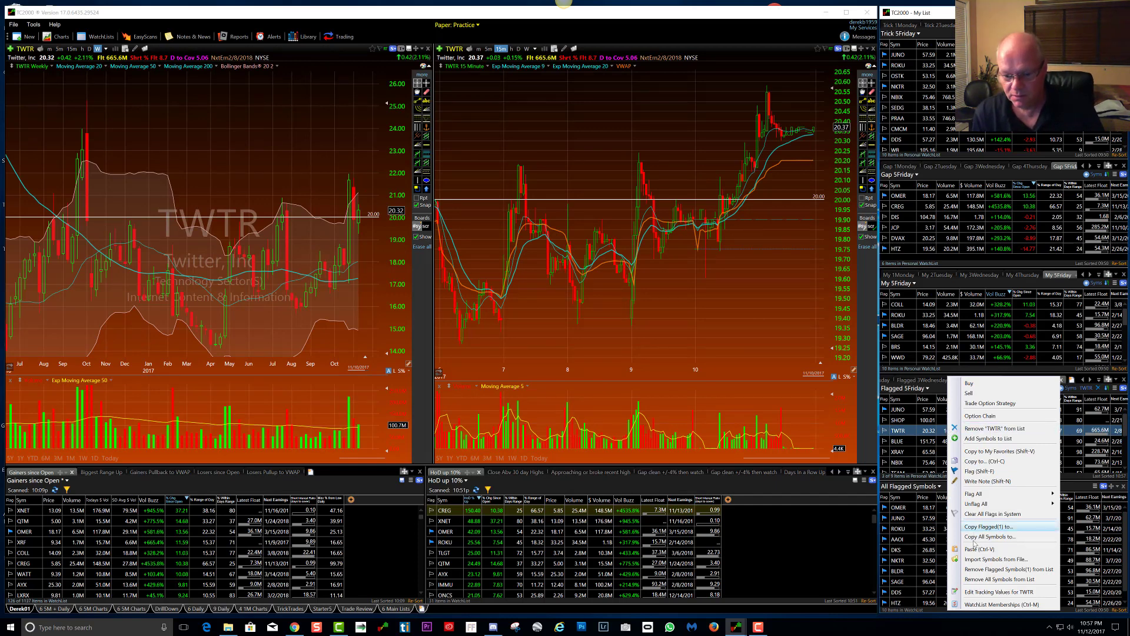
{"action": "left_click", "coordinate": [975, 582]}
{"action": "key", "text": "Return"}
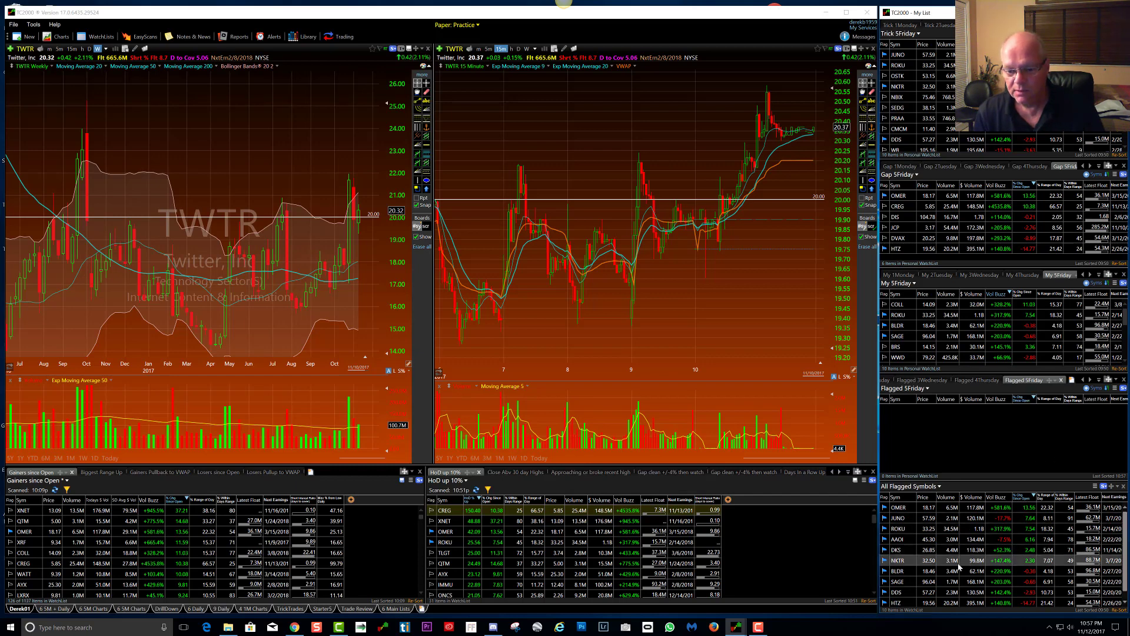
- Copy all flagged symbols from All Flagged Symbols into Flagged 5Friday, then clear all flags in the system
{"action": "right_click", "coordinate": [938, 543]}
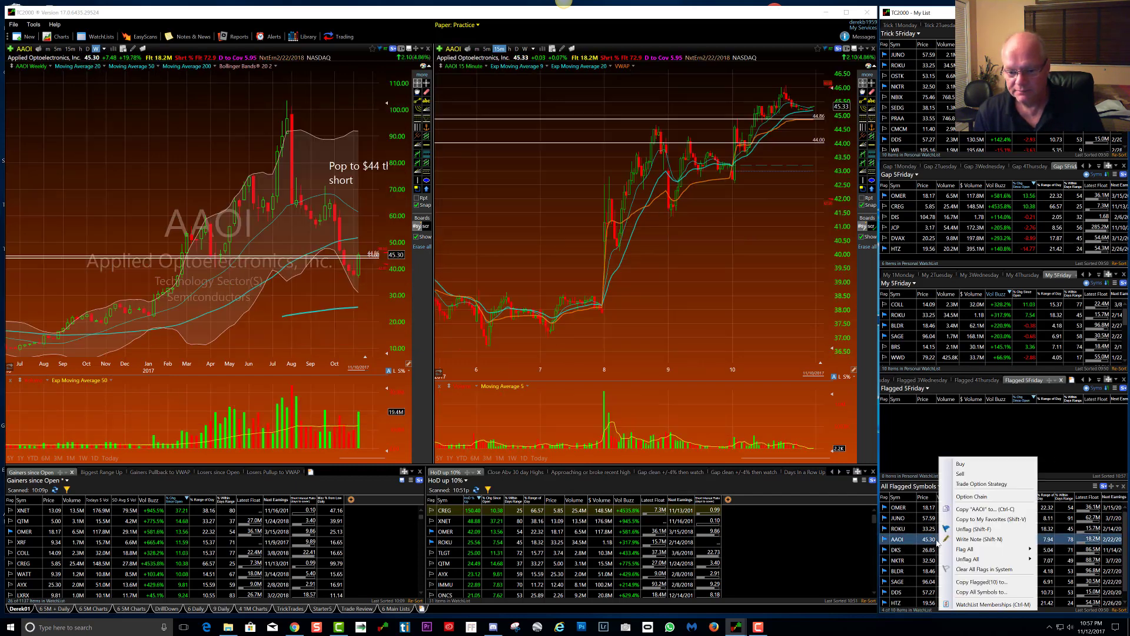
{"action": "left_click", "coordinate": [981, 581]}
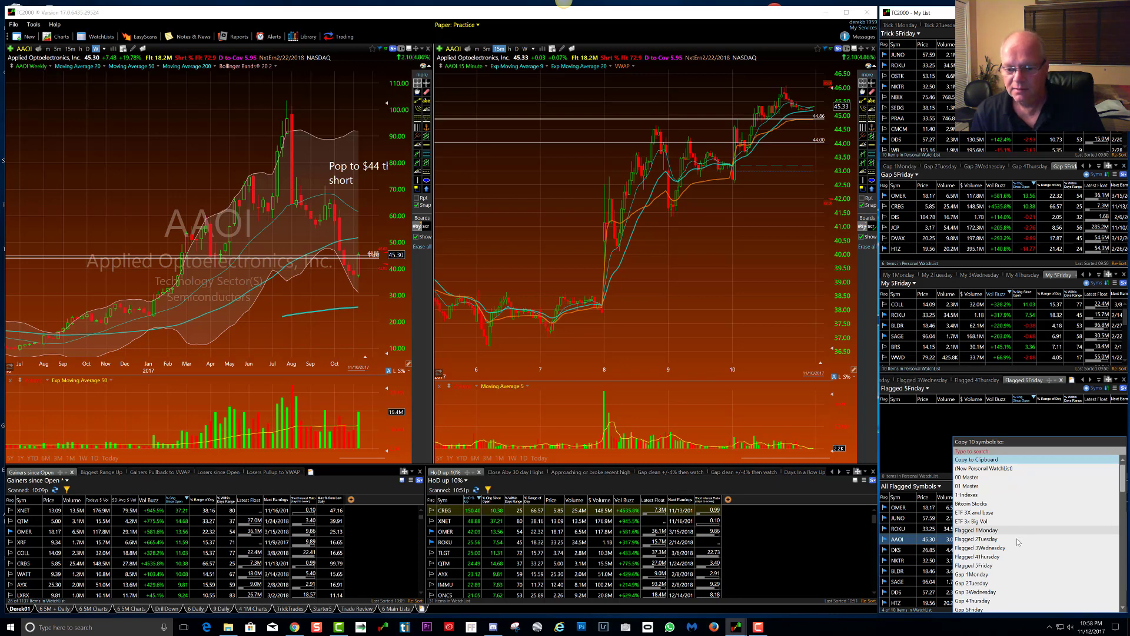
{"action": "left_click", "coordinate": [988, 566]}
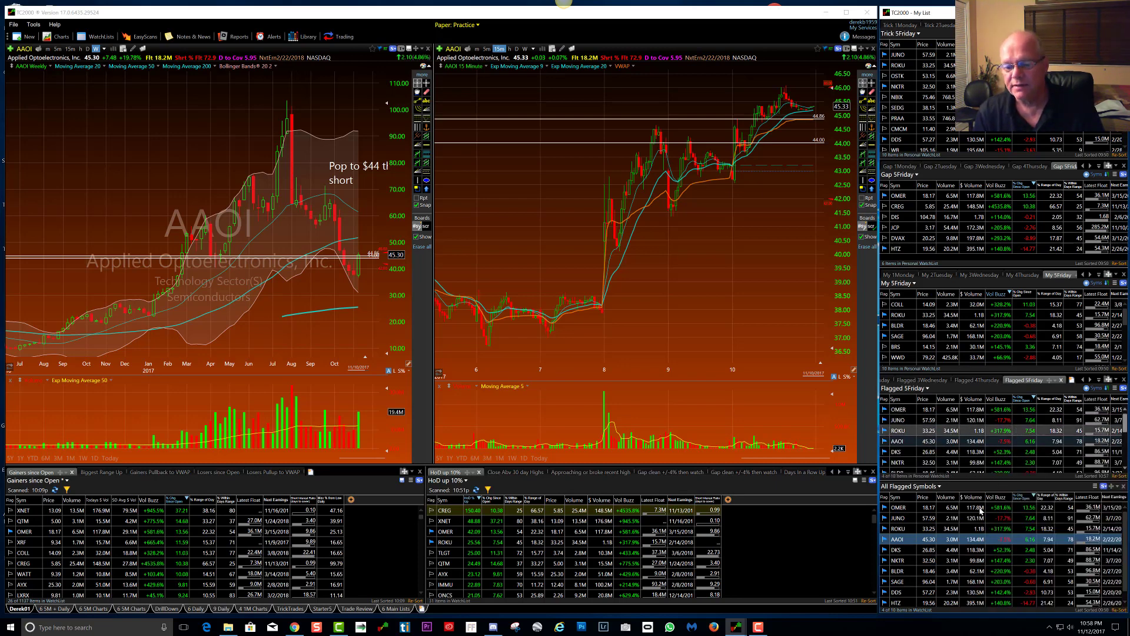
{"action": "right_click", "coordinate": [970, 521]}
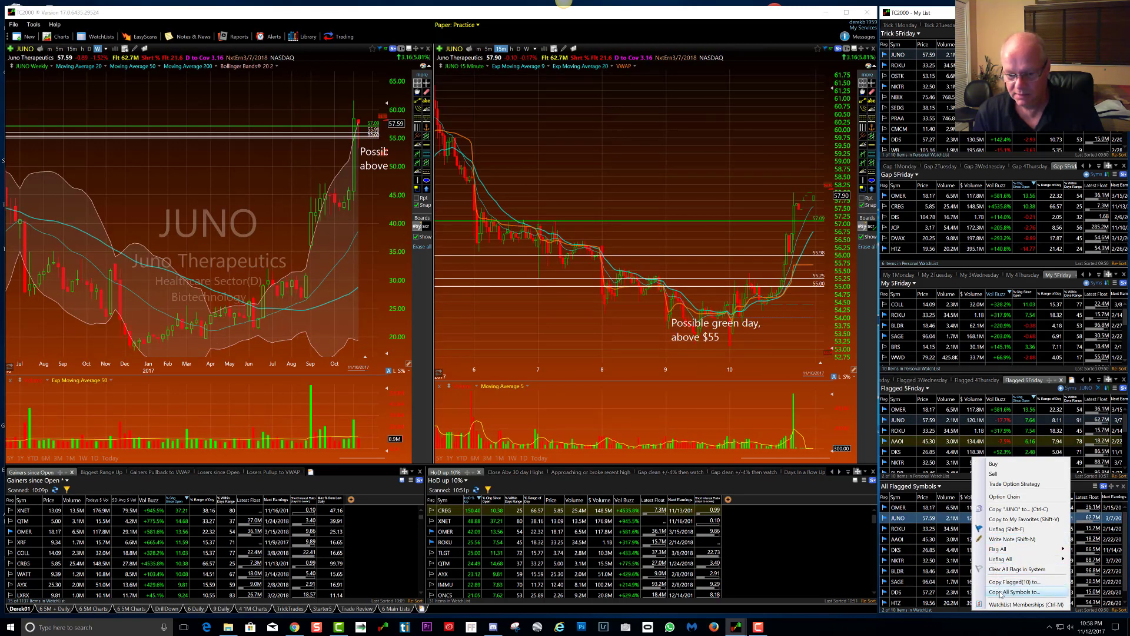
{"action": "left_click", "coordinate": [1005, 569]}
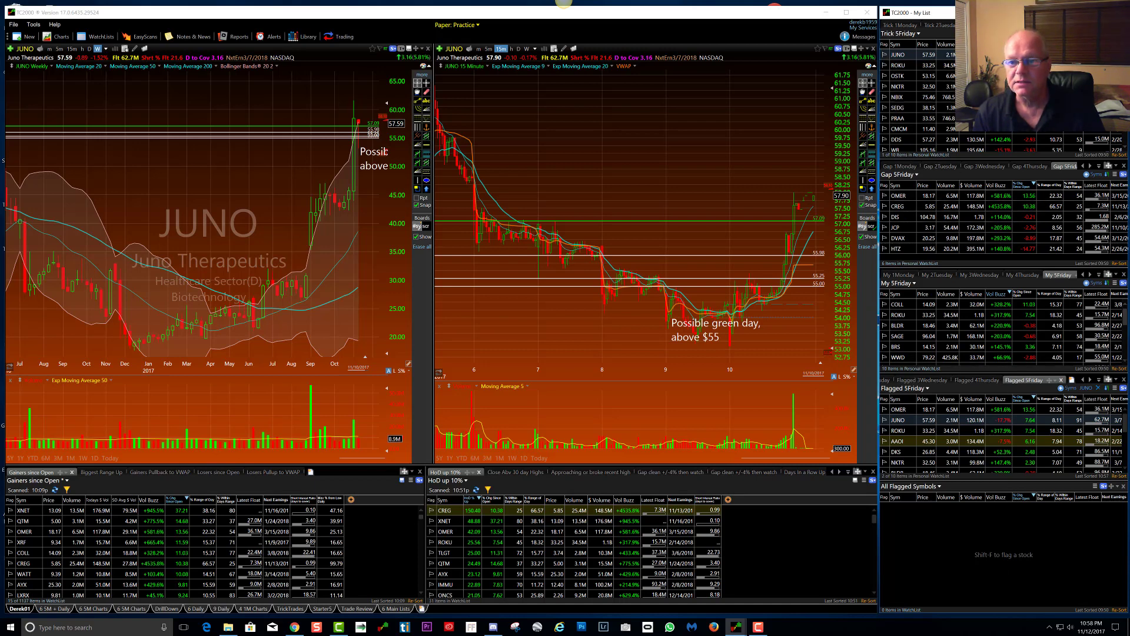
- Open the Trick 1Monday watchlist and remove all symbols from it
{"action": "left_click", "coordinate": [906, 26]}
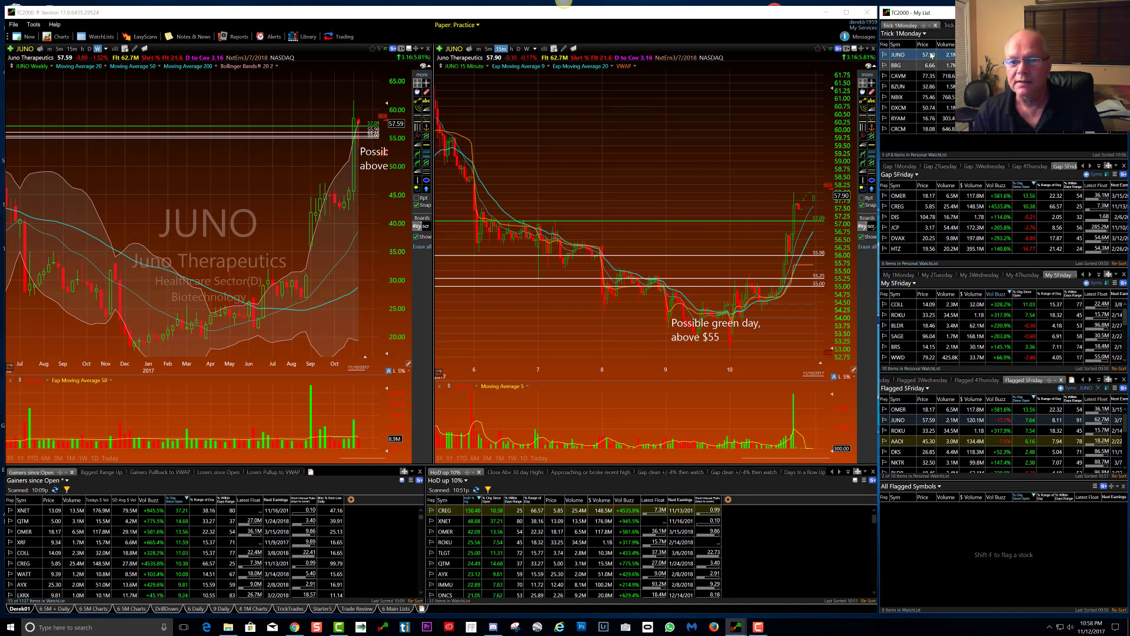
{"action": "right_click", "coordinate": [927, 57]}
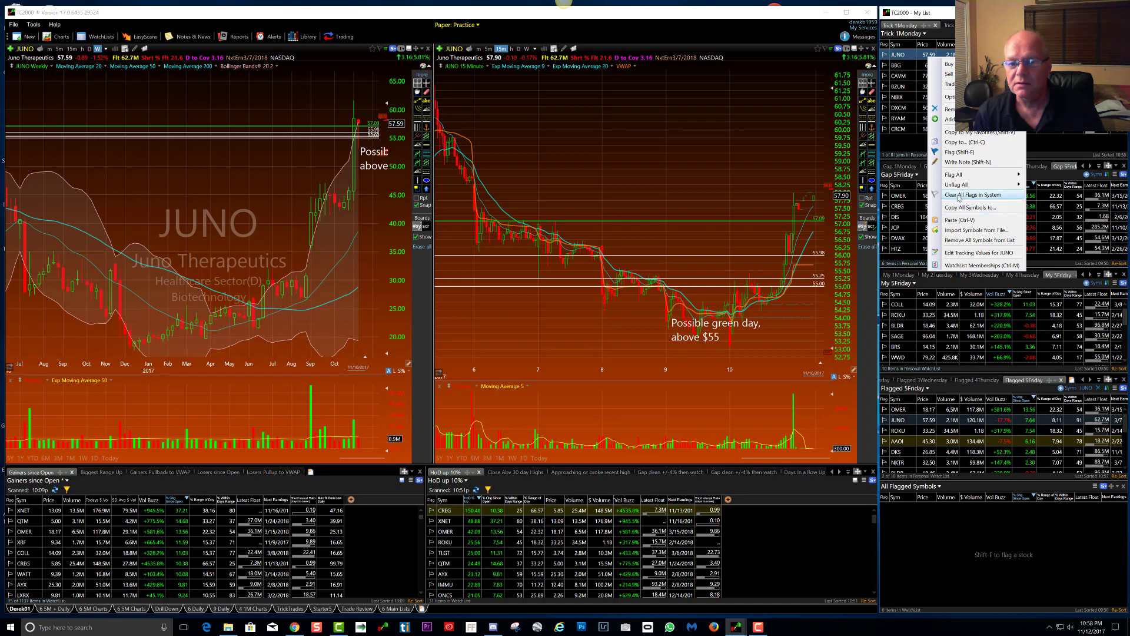
{"action": "left_click", "coordinate": [959, 241]}
{"action": "left_click", "coordinate": [540, 340]}
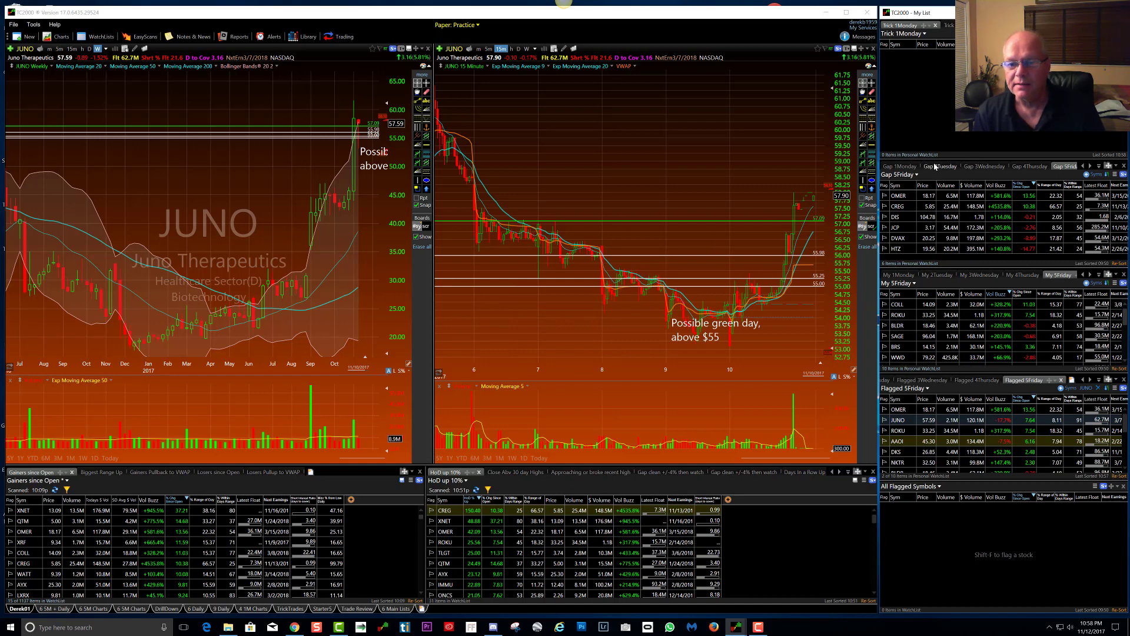
- Open the Gap 1Monday watchlist and remove all symbols from it
{"action": "left_click", "coordinate": [900, 166]}
{"action": "right_click", "coordinate": [898, 196]}
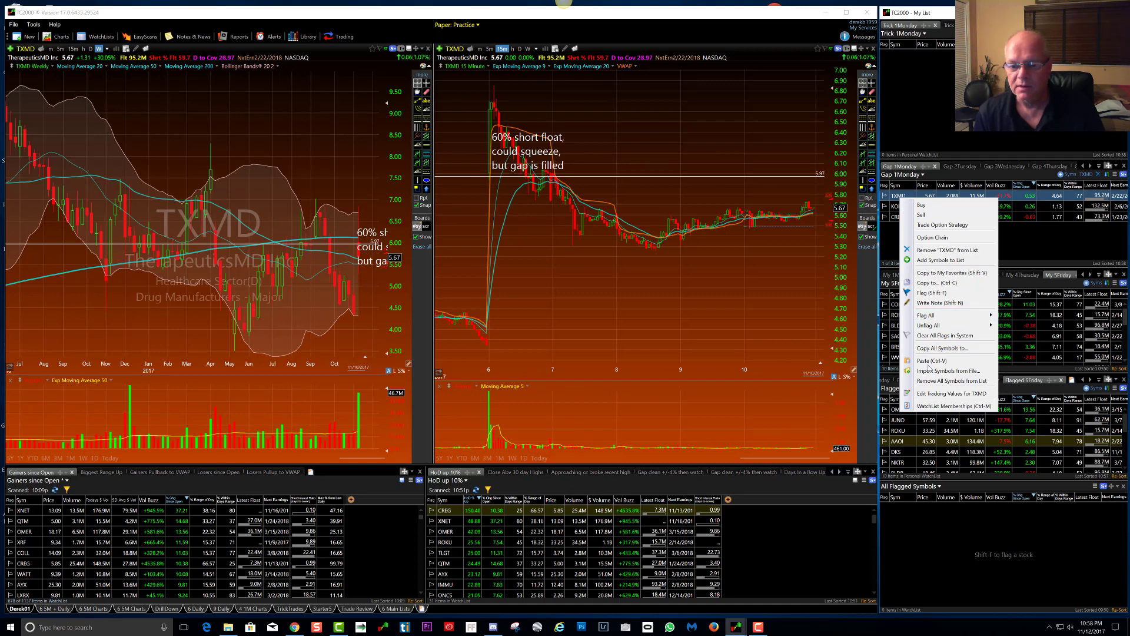
{"action": "left_click", "coordinate": [949, 381]}
{"action": "key", "text": "Return"}
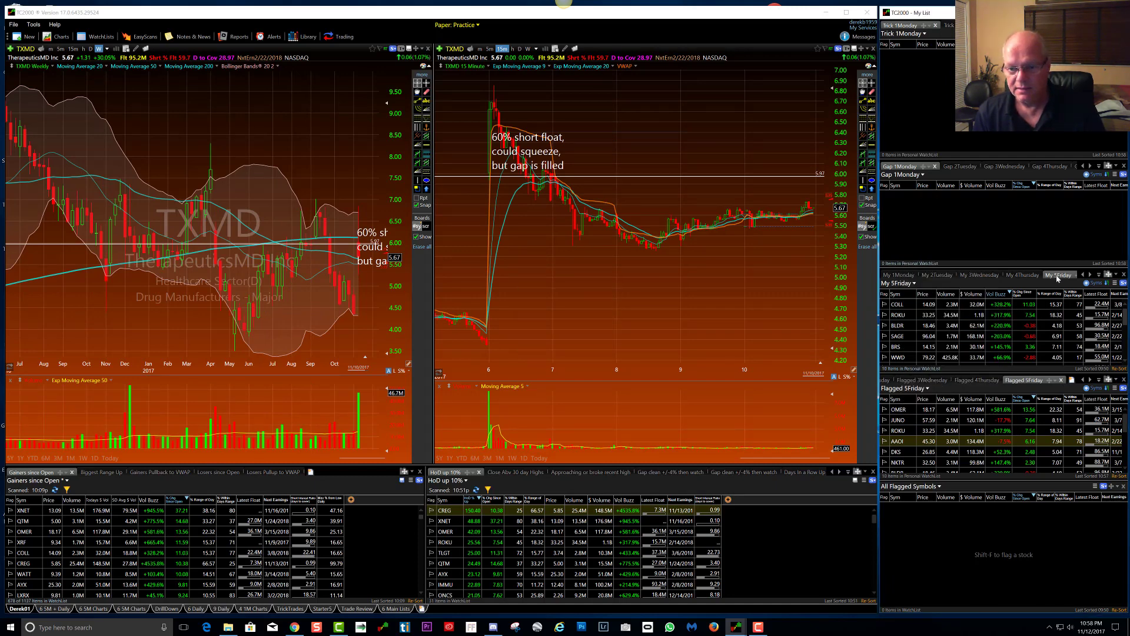
- Open the My 1Monday watchlist and remove all symbols from it
{"action": "left_click", "coordinate": [902, 275]}
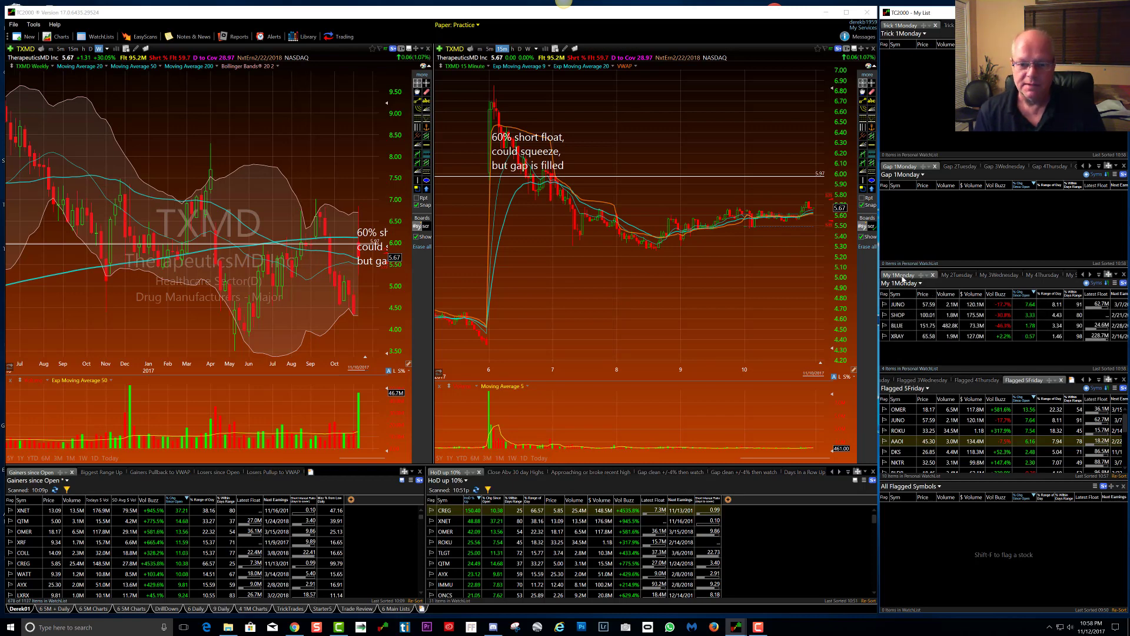
{"action": "right_click", "coordinate": [901, 304]}
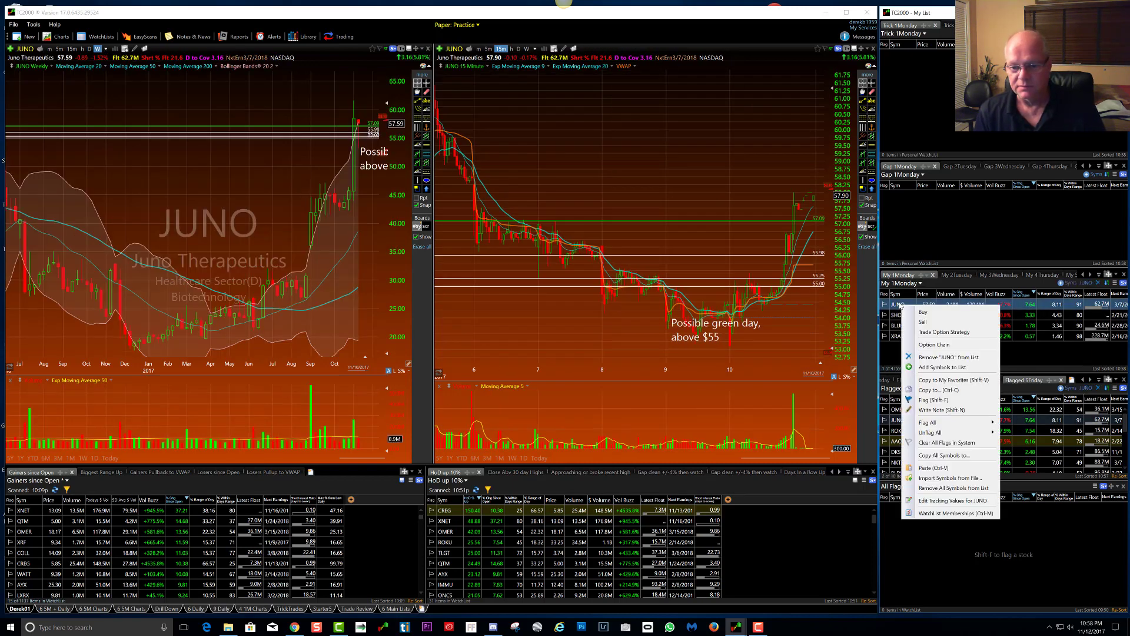
{"action": "left_click", "coordinate": [936, 488]}
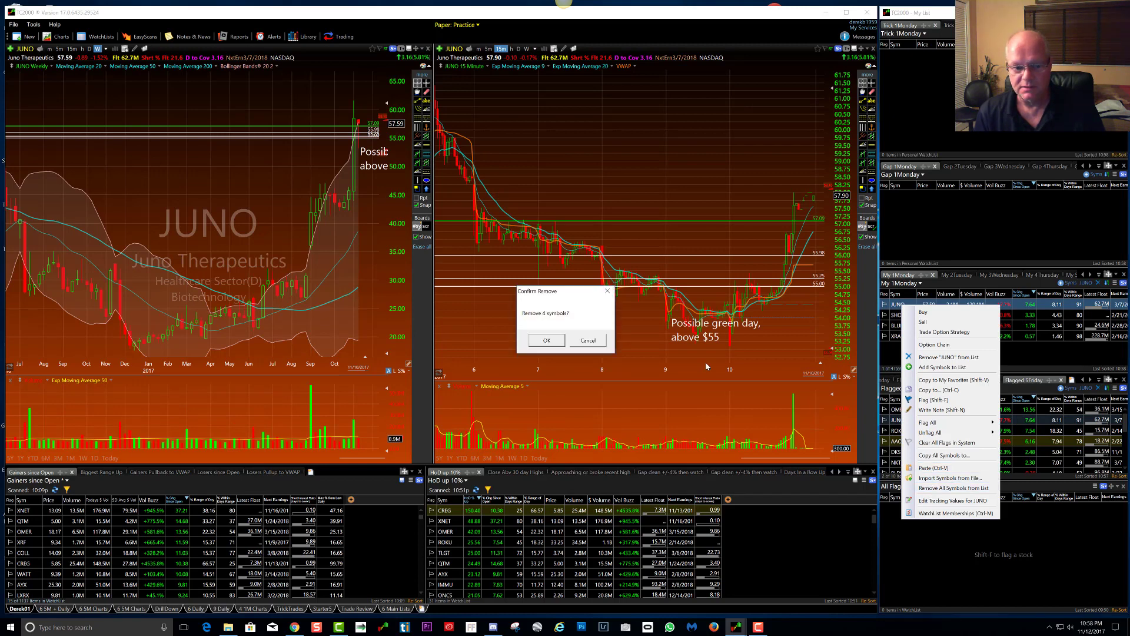
{"action": "left_click", "coordinate": [546, 341]}
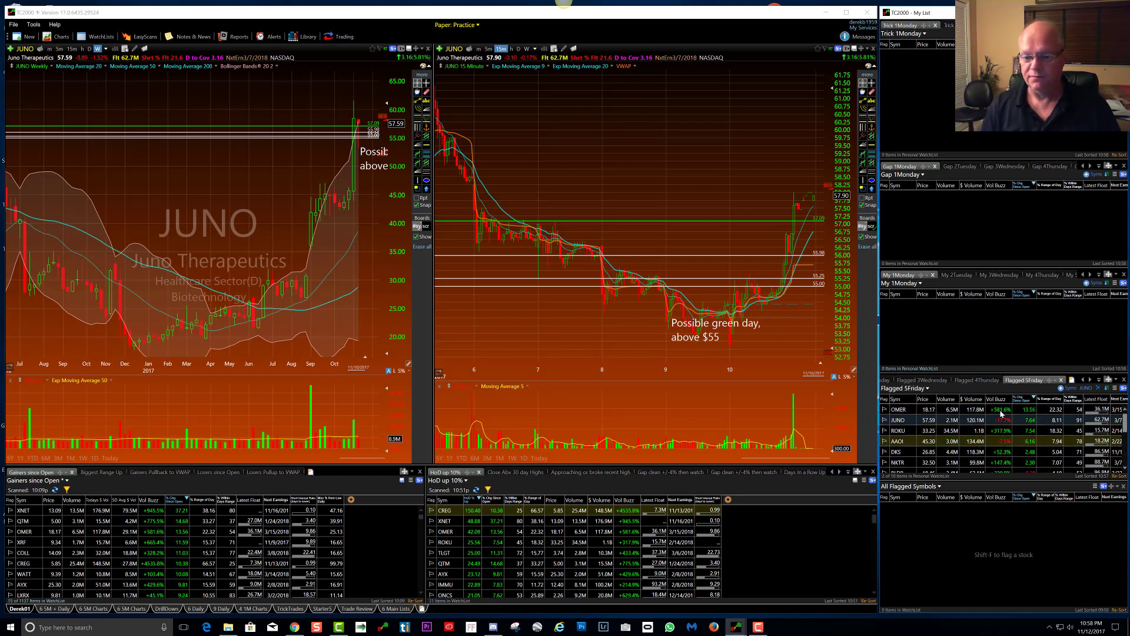
- Resize the stacked watchlists so All Flagged Symbols and My 1Monday get taller and Flagged 5Friday gets shorter
{"action": "left_click_drag", "start_coordinate": [1022, 484], "coordinate": [1021, 461]}
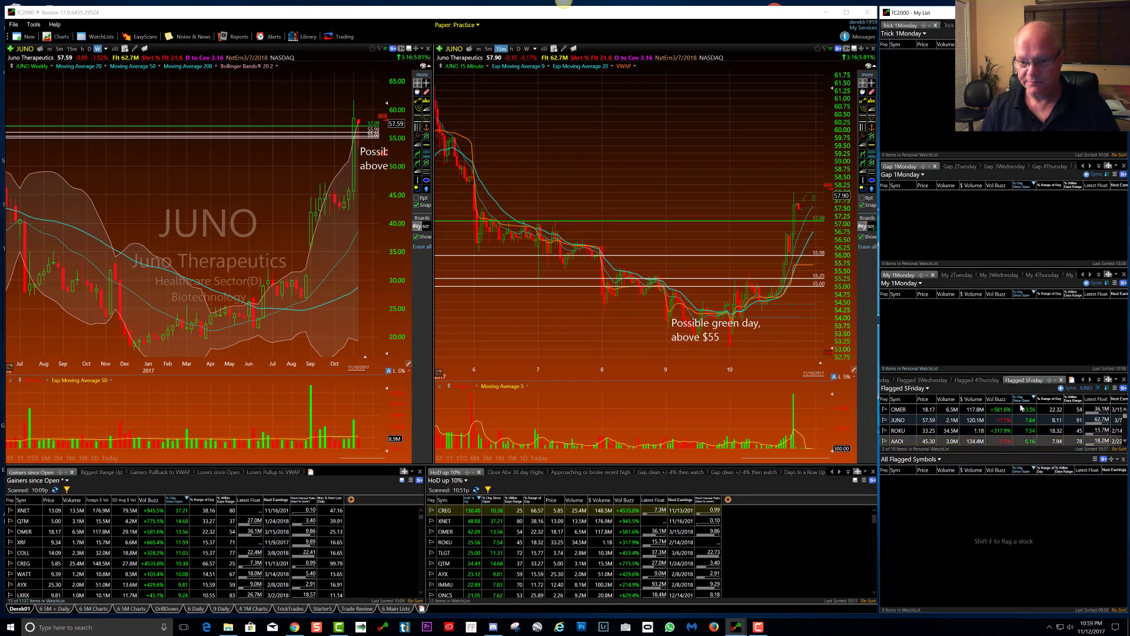
{"action": "left_click_drag", "start_coordinate": [1011, 375], "coordinate": [1007, 394]}
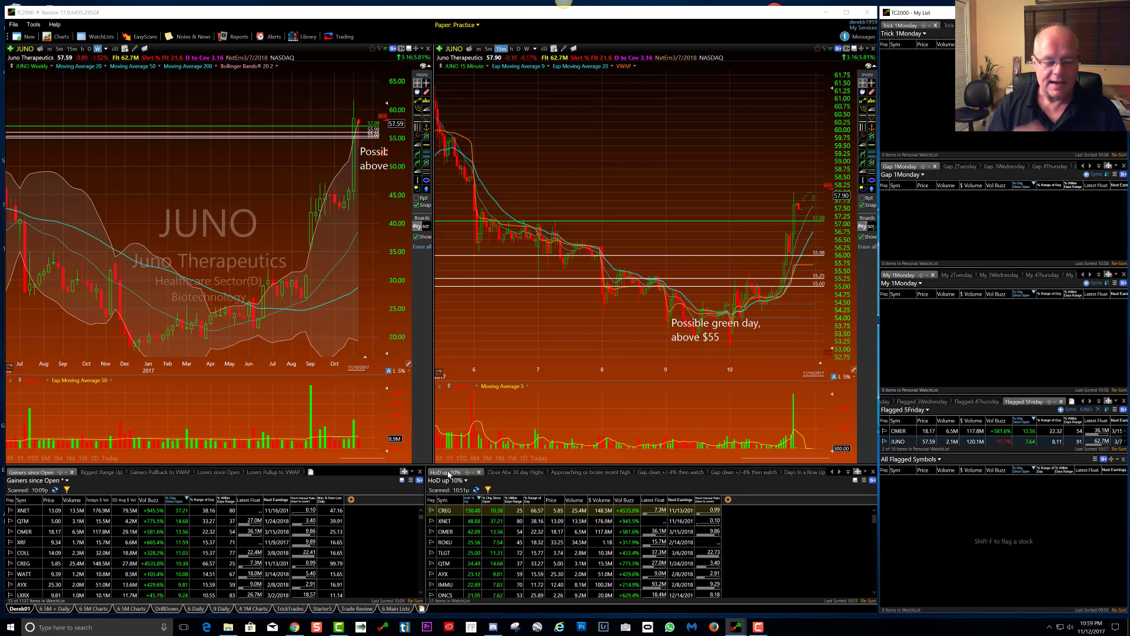
- Load CREG from the HoD up 10% scan results and change its weekly chart to the daily timeframe
{"action": "left_click", "coordinate": [446, 512]}
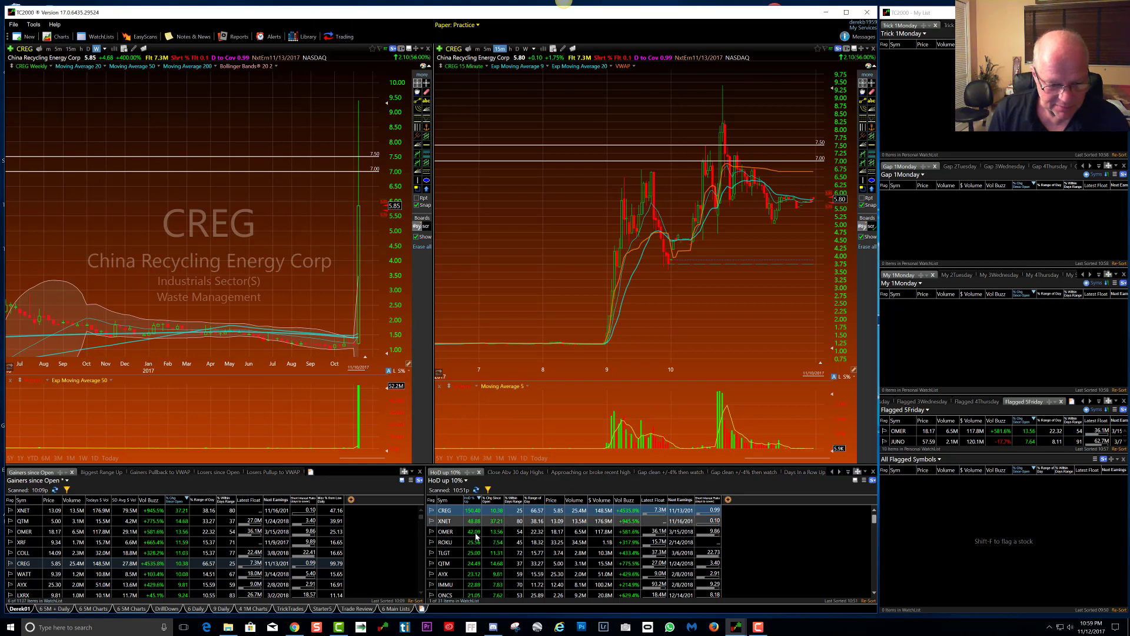
{"action": "scroll", "coordinate": [489, 542], "scroll_direction": "down", "scroll_amount": 5}
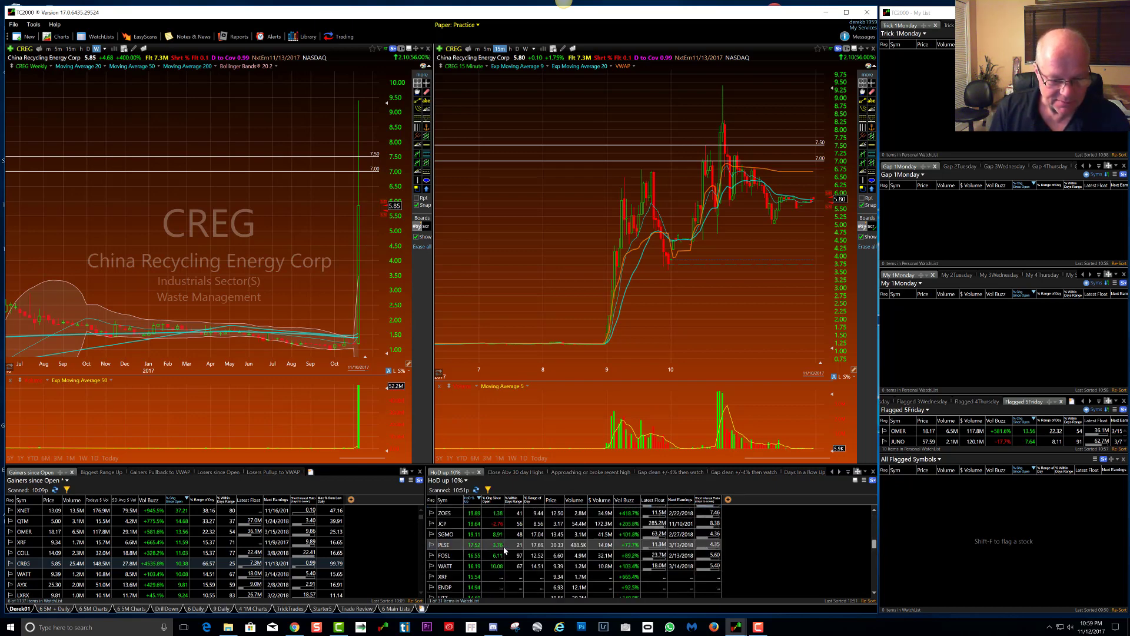
{"action": "scroll", "coordinate": [504, 549], "scroll_direction": "up", "scroll_amount": 5}
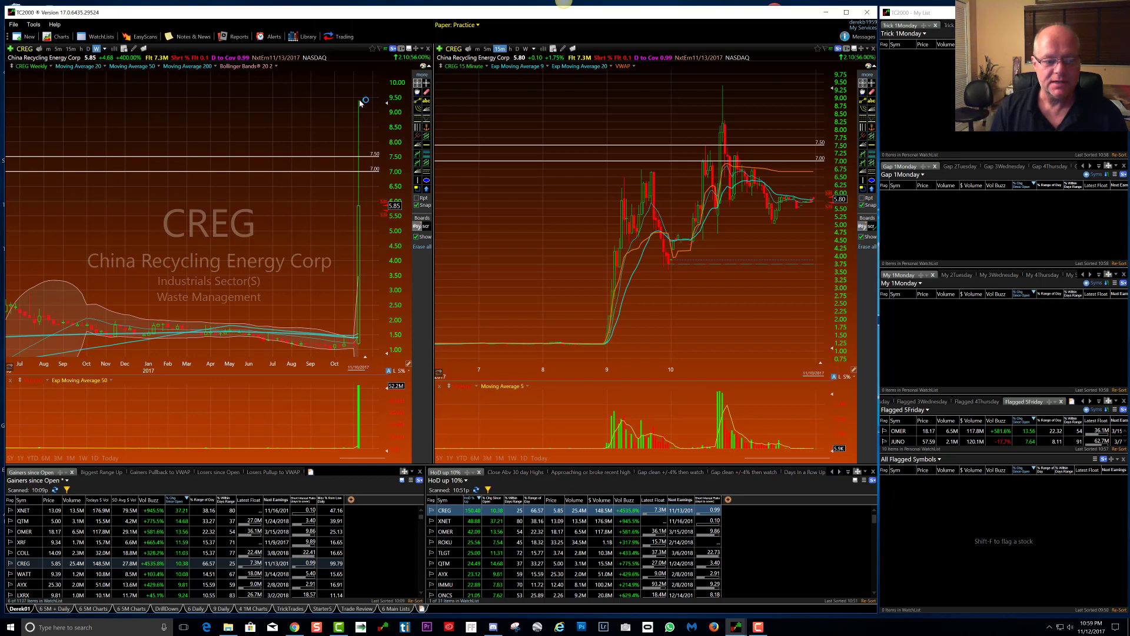
{"action": "left_click", "coordinate": [89, 48]}
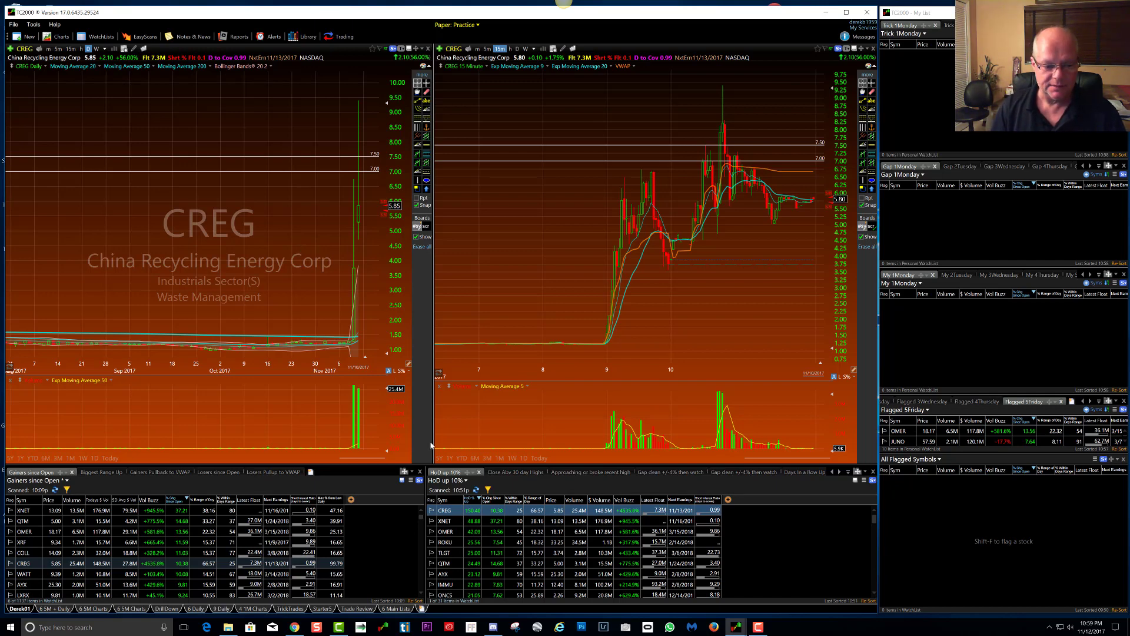
- Review the XNET, OMER and QTM charts from the scan and check the conditions of the HoD up 10% scan
{"action": "left_click", "coordinate": [445, 521]}
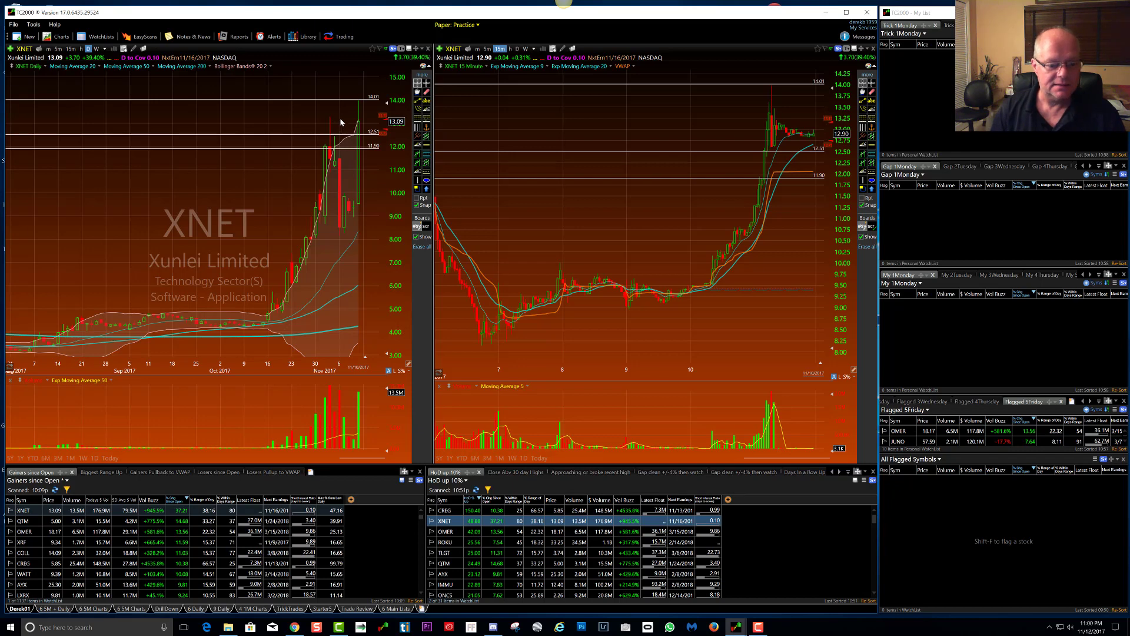
{"action": "key", "text": "Down"}
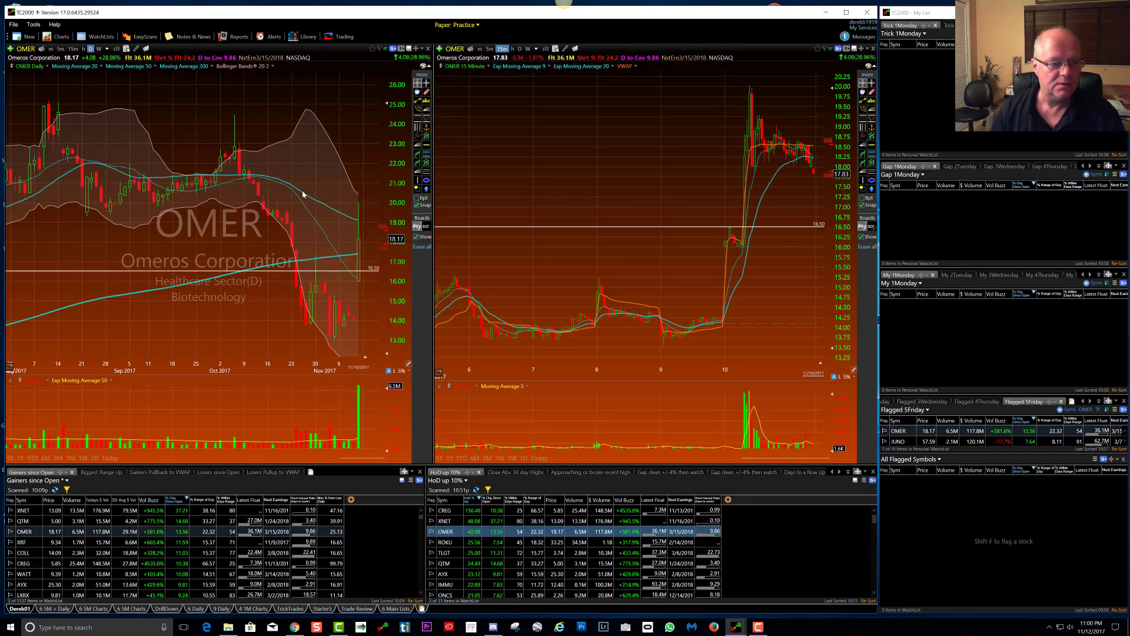
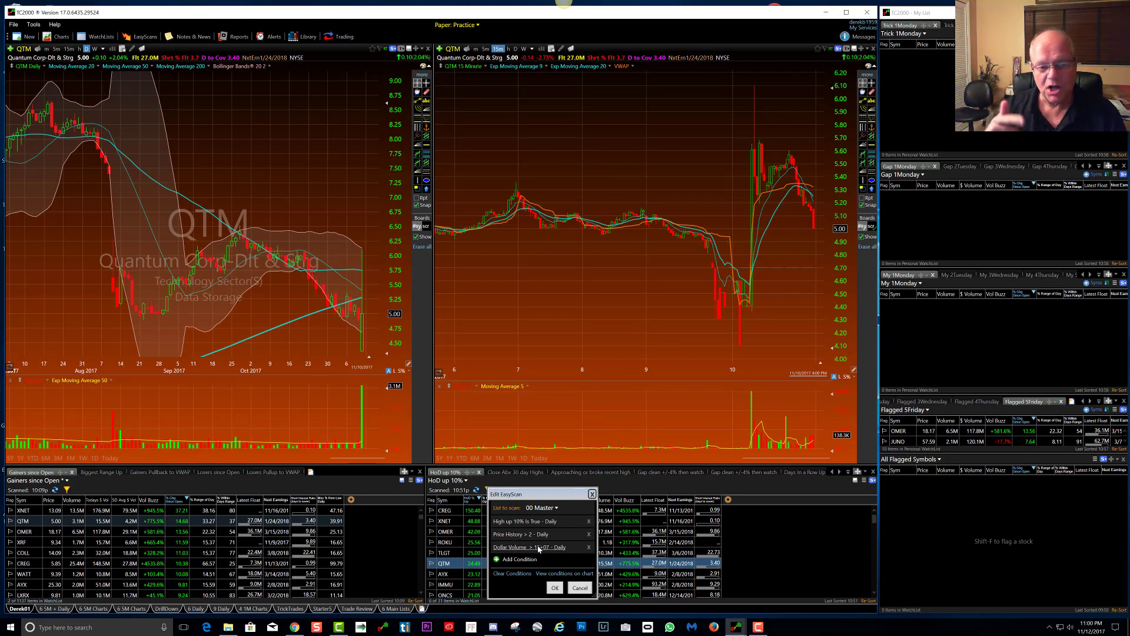
{"action": "left_click", "coordinate": [580, 587]}
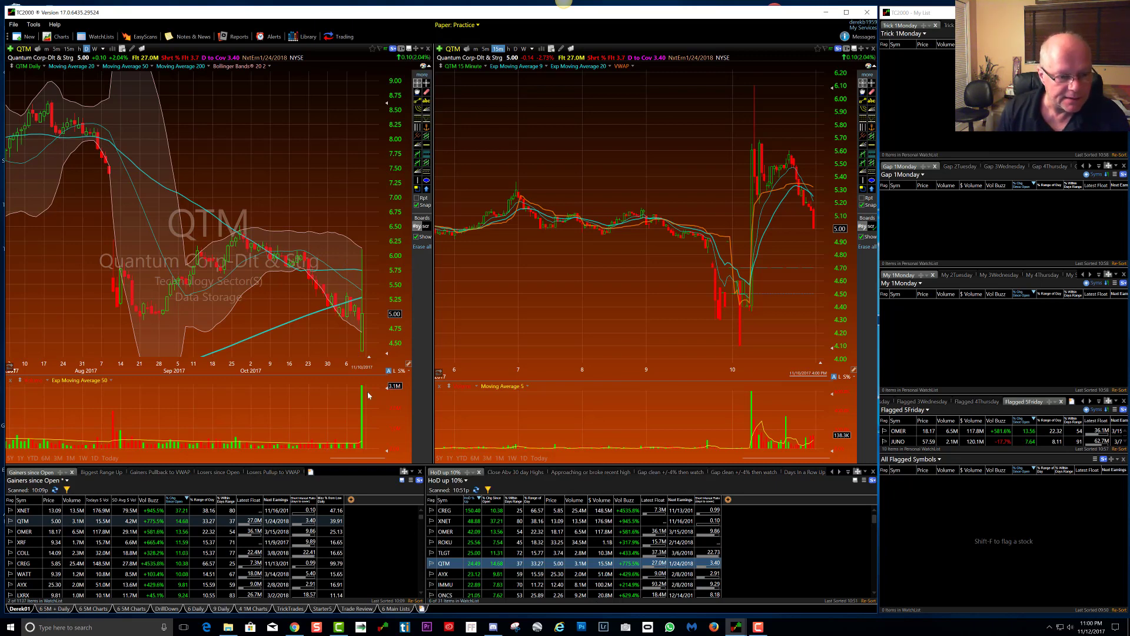
- Draw a horizontal price line at about 6.51 on the QTM daily chart
{"action": "left_click", "coordinate": [425, 144]}
{"action": "left_click", "coordinate": [242, 224]}
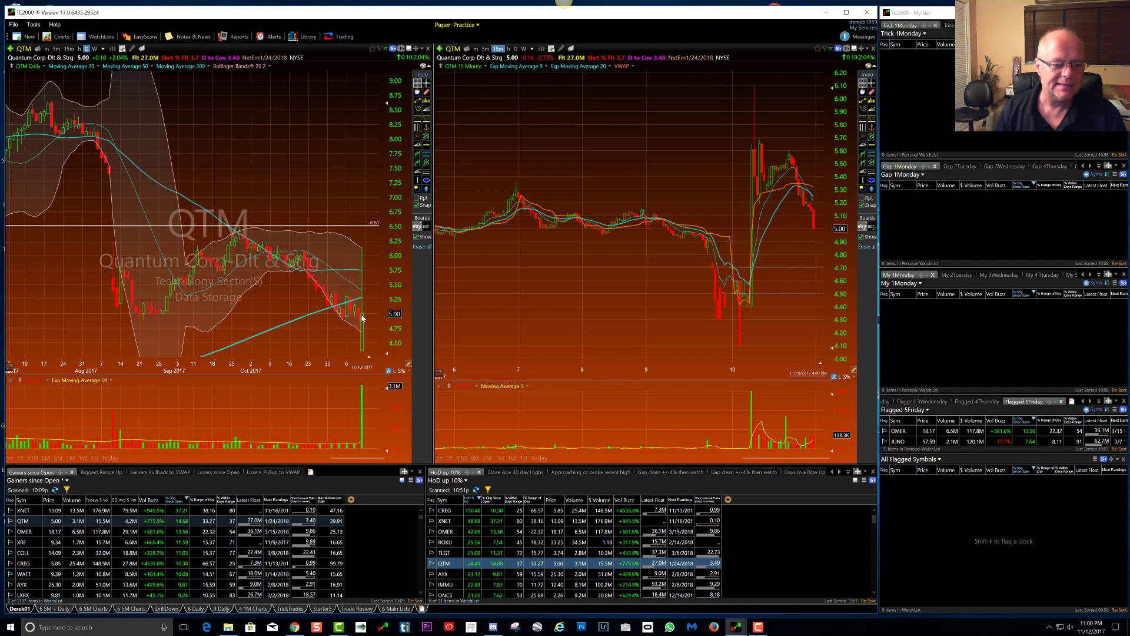
- Step through the next HoD up 10% scan results, examining the charts of AYX, IMMU, ONCS and ZOES
{"action": "key", "text": "Down"}
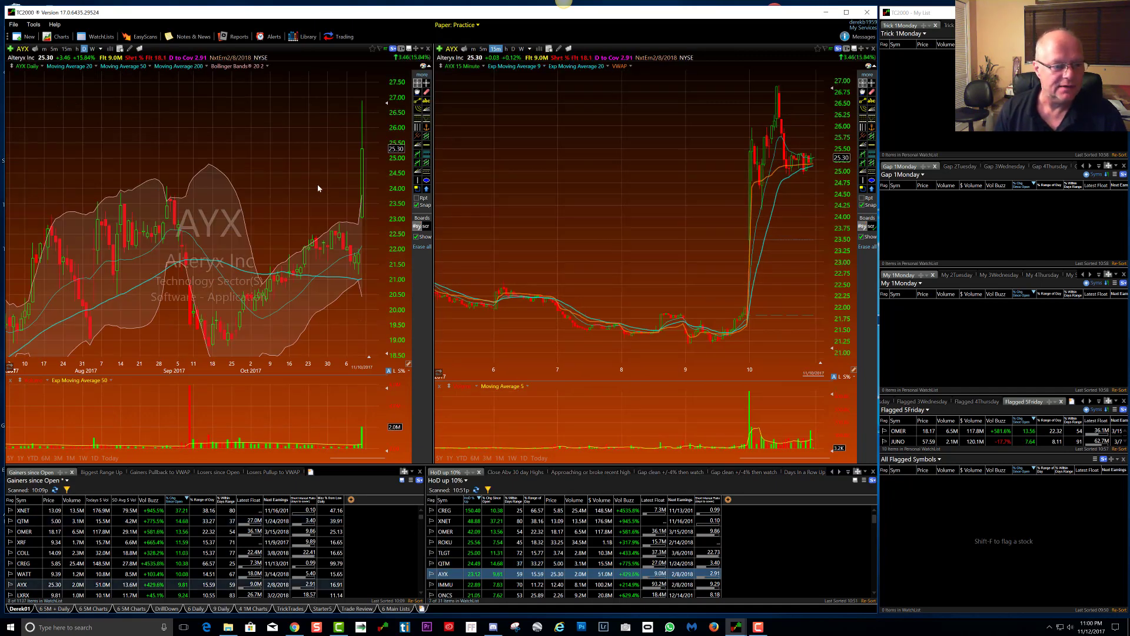
{"action": "key", "text": "Down"}
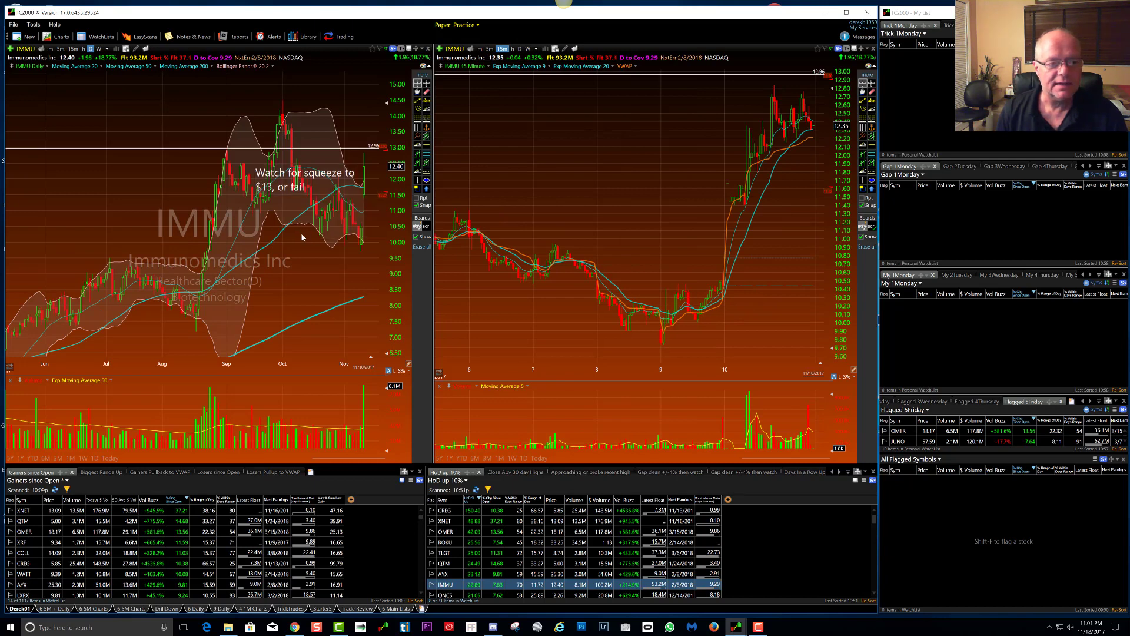
{"action": "key", "text": "Down"}
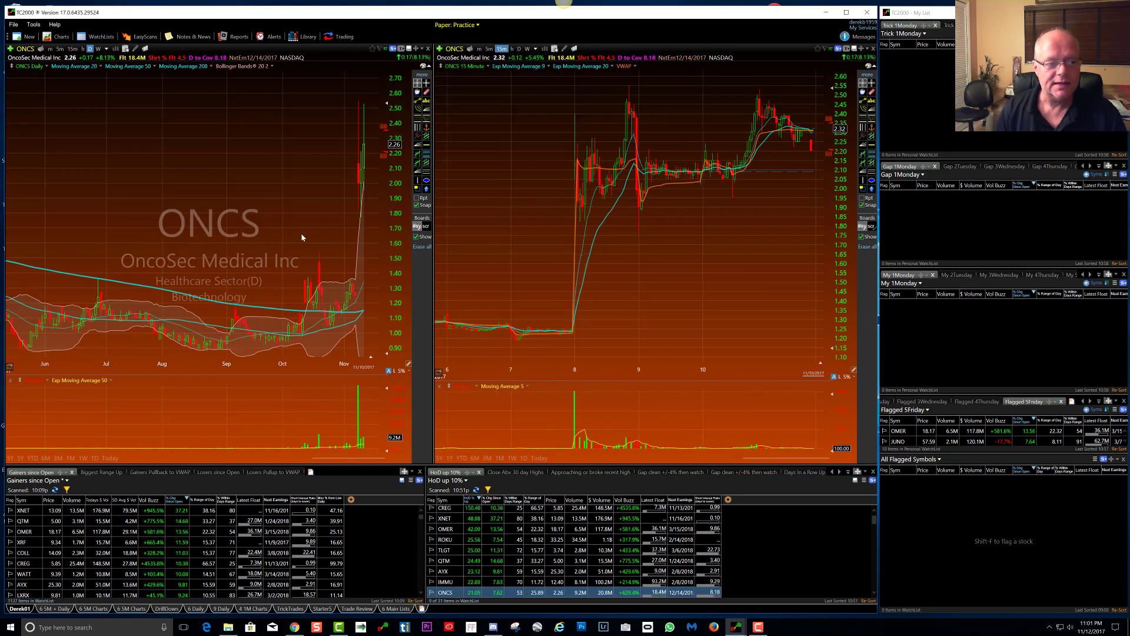
{"action": "key", "text": "Down"}
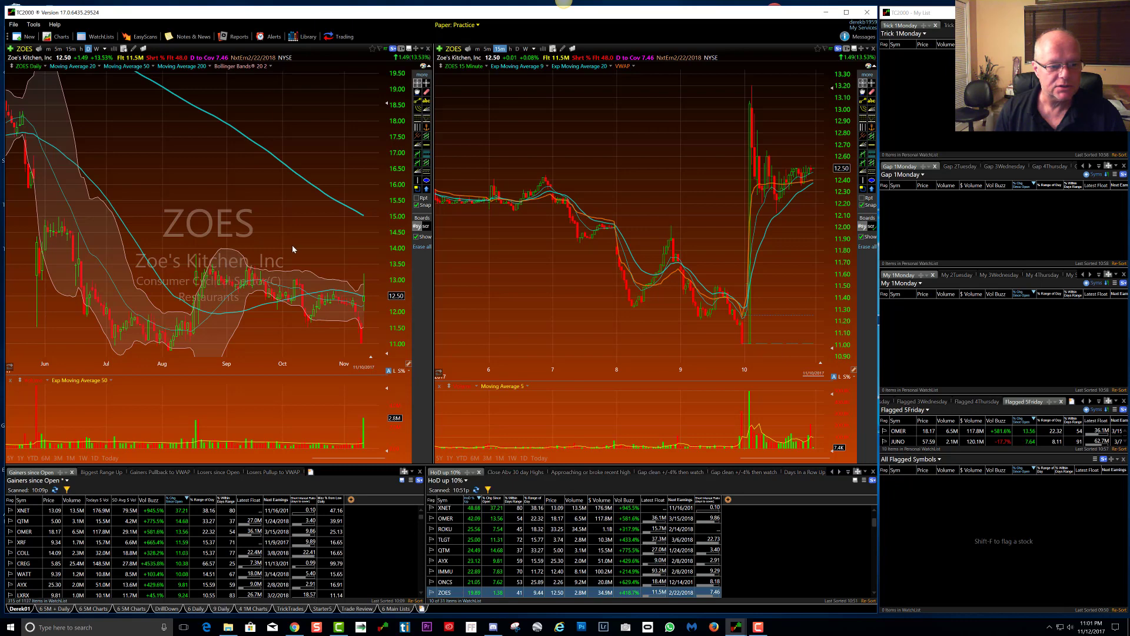
- Draw a horizontal price line at about 13.50 on the ZOES daily chart
{"action": "left_click", "coordinate": [426, 145]}
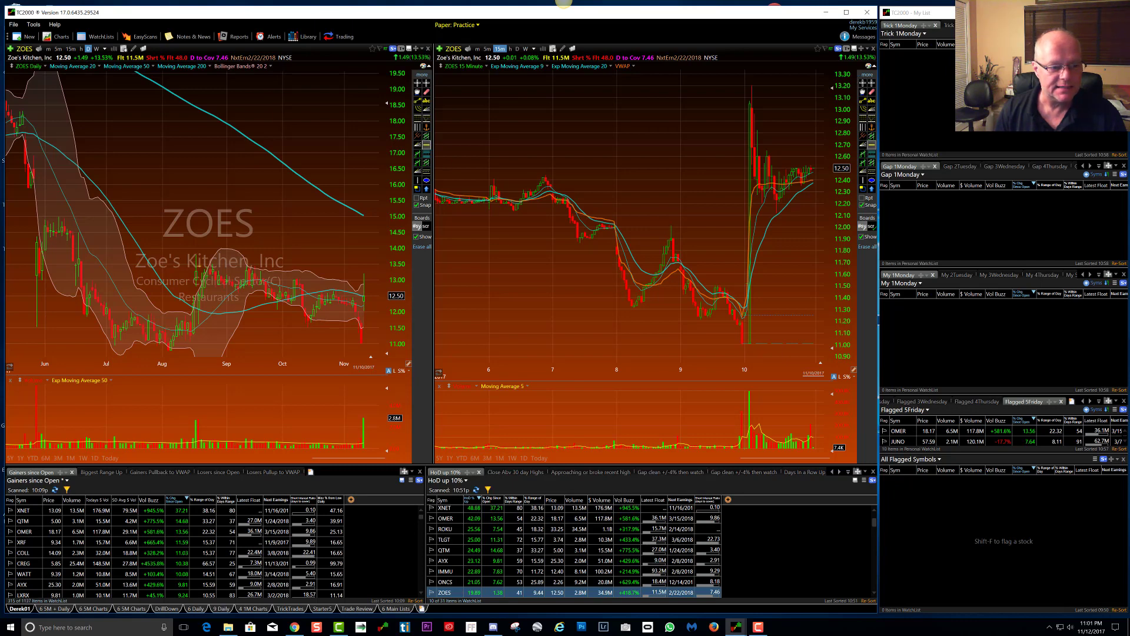
{"action": "left_click", "coordinate": [269, 262]}
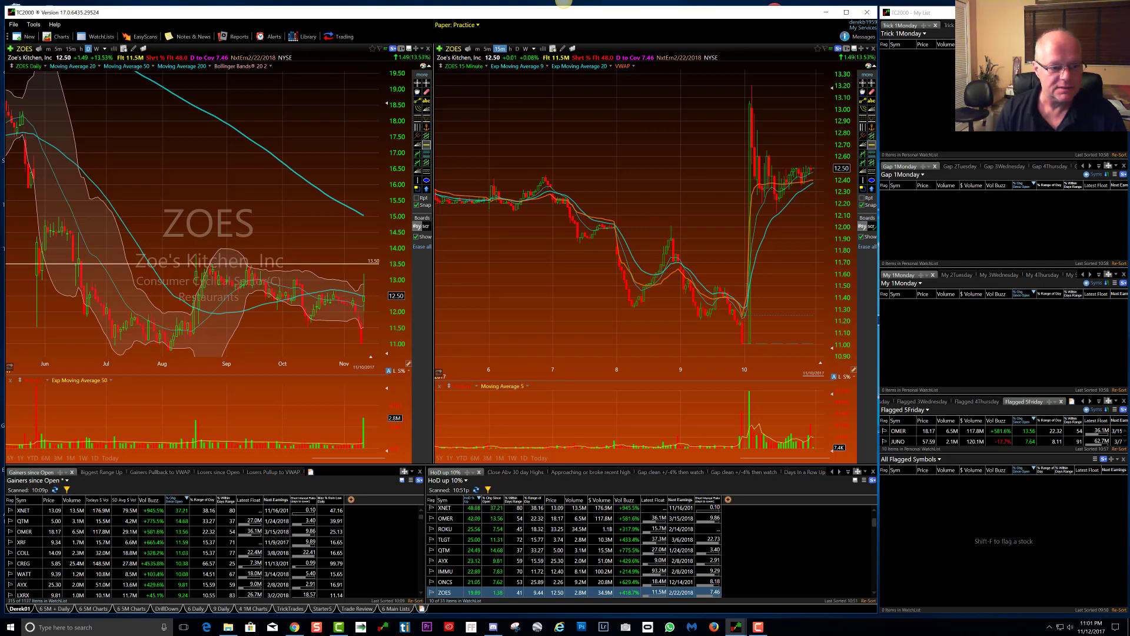
- Examine the charts of the next HoD up 10% scan results, JCP, SGMO and PLSE
{"action": "key", "text": "Down"}
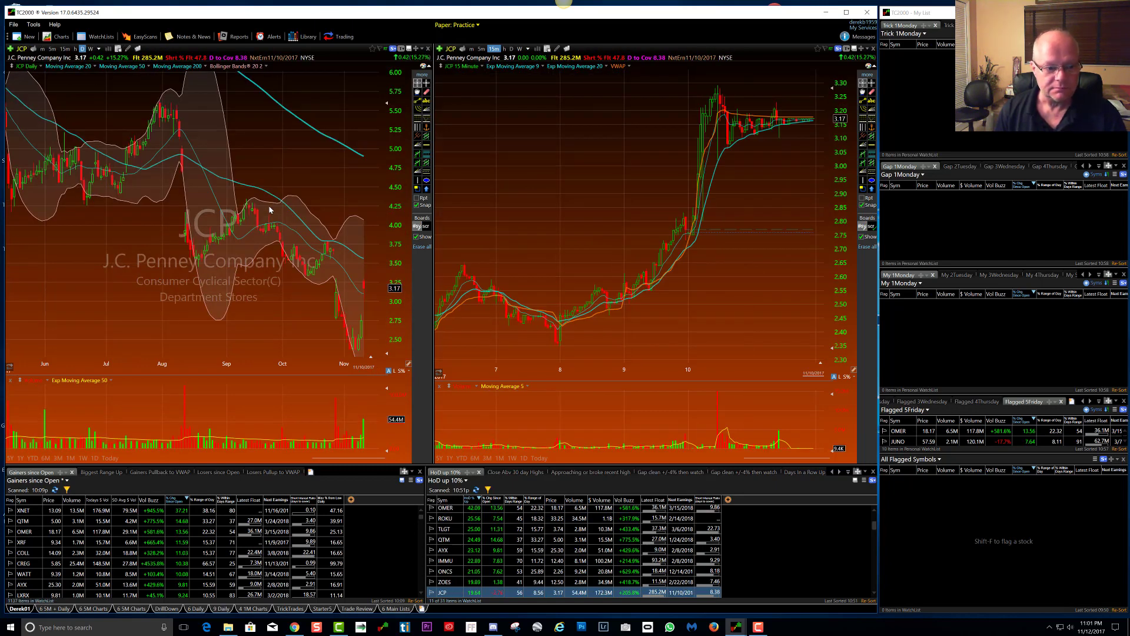
{"action": "key", "text": "Down"}
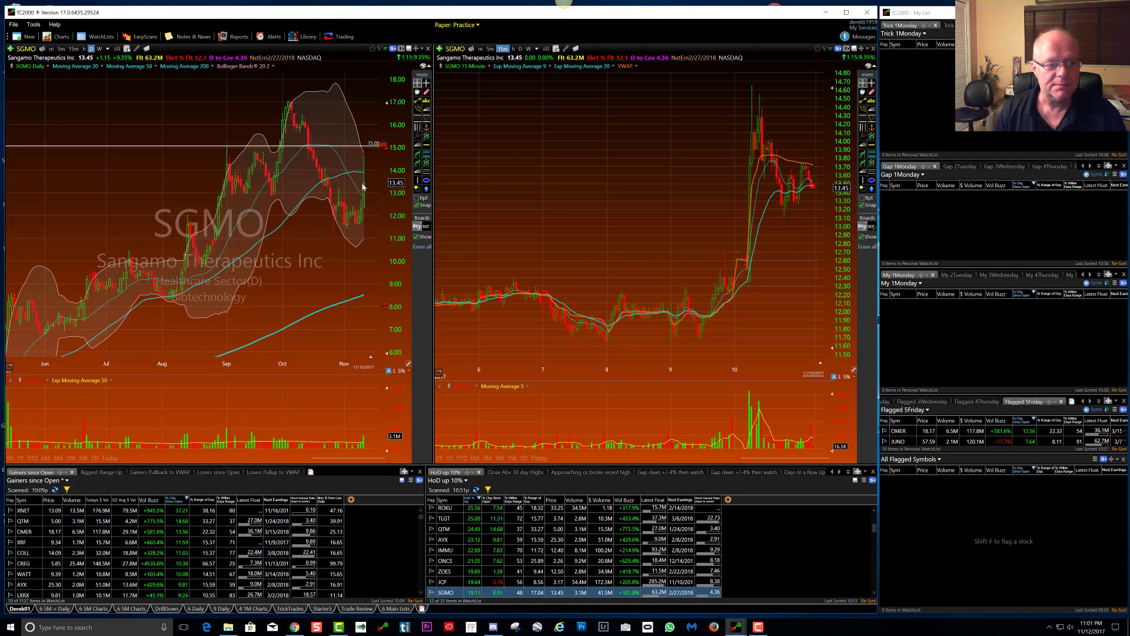
{"action": "left_click_drag", "start_coordinate": [362, 183], "coordinate": [361, 182]}
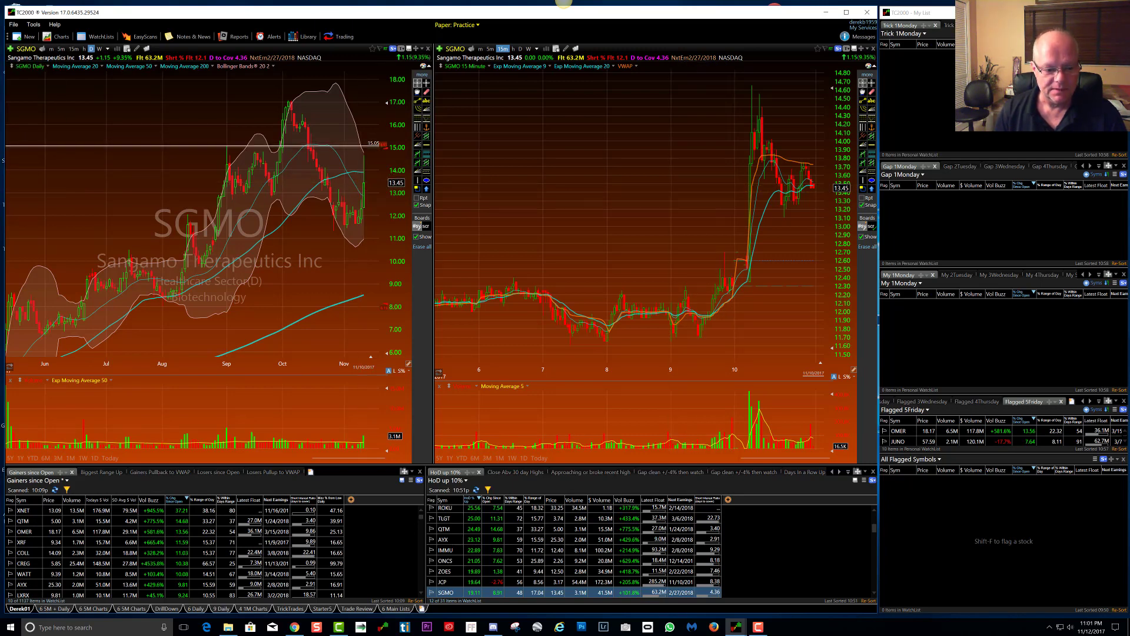
{"action": "key", "text": "Down"}
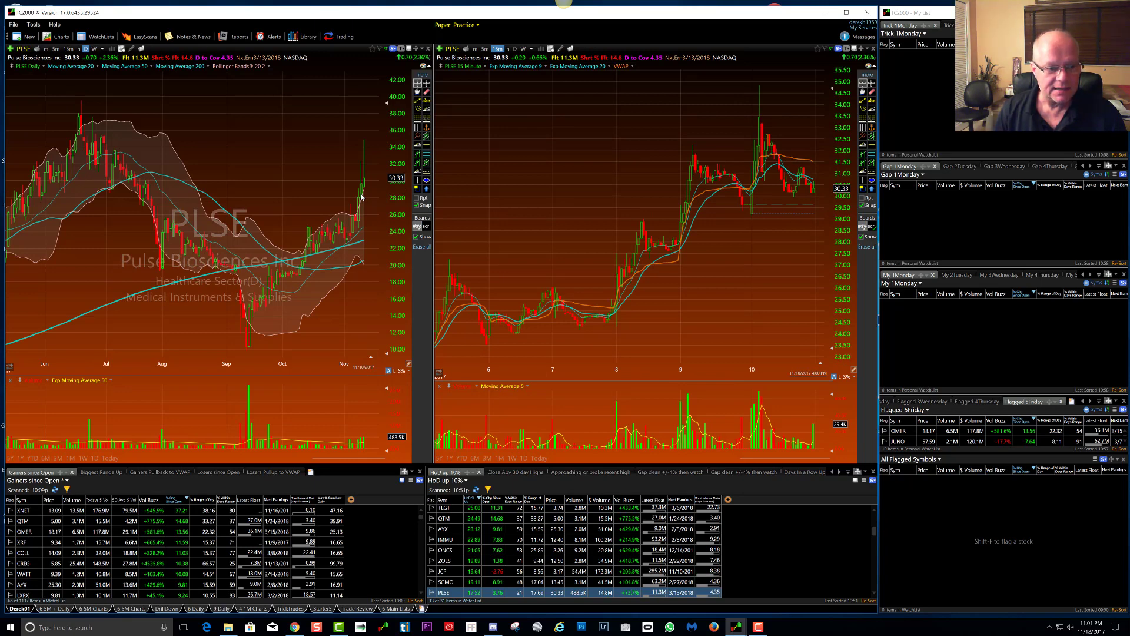
{"action": "scroll", "coordinate": [287, 147], "scroll_direction": "down", "scroll_amount": 2}
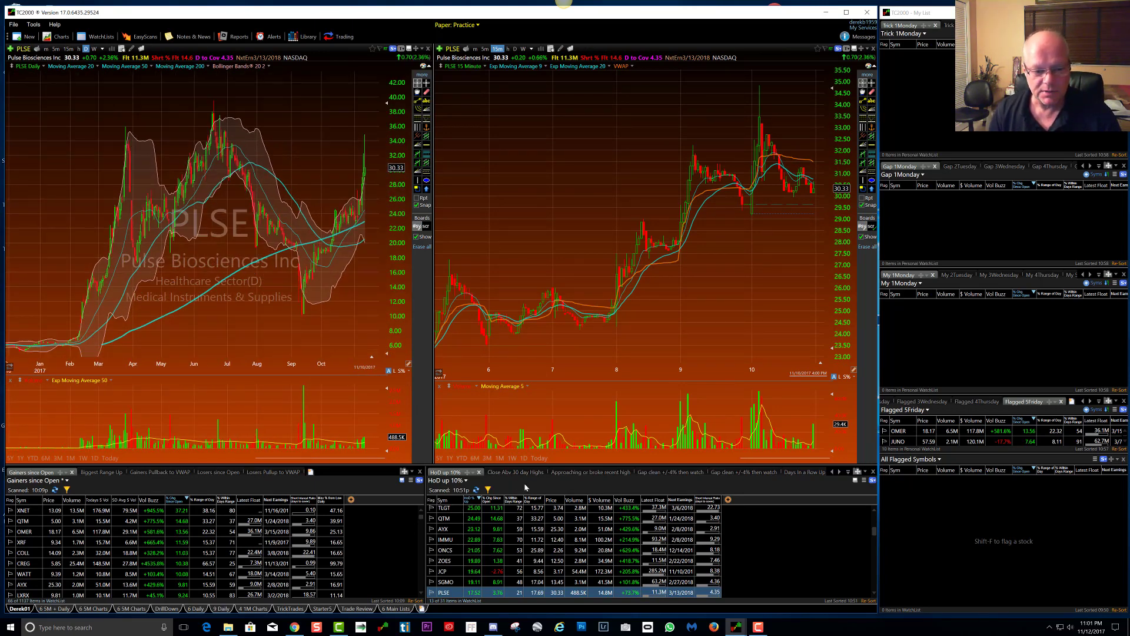
- Switch to the Approaching or broke recent high scan and examine the XNET, OMER and SGMO charts
{"action": "left_click", "coordinate": [584, 474]}
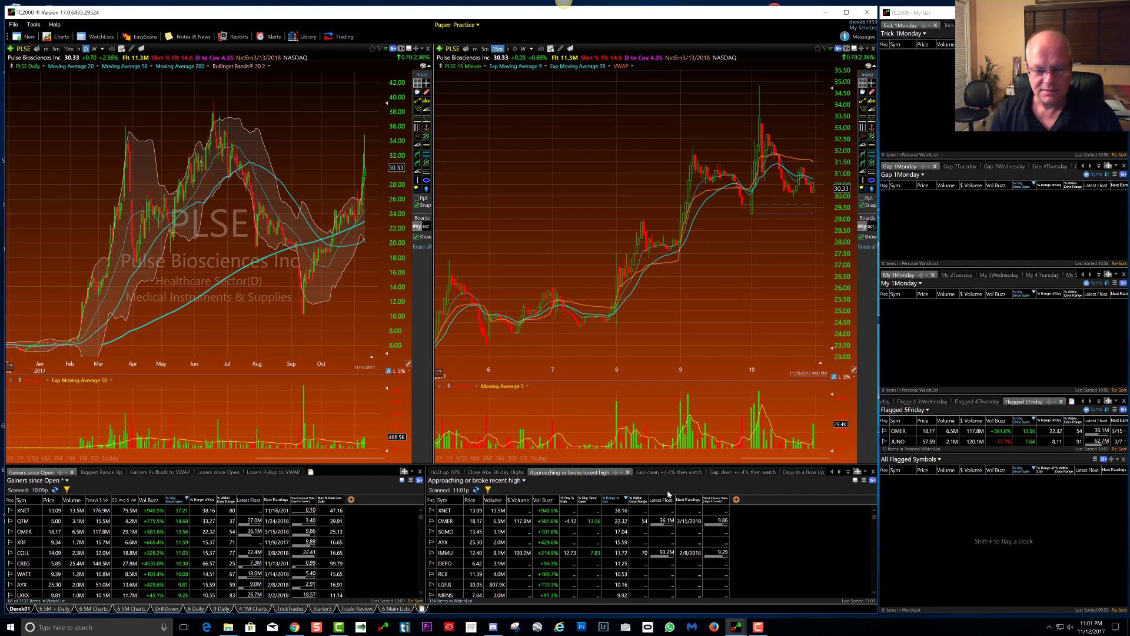
{"action": "left_click", "coordinate": [443, 510]}
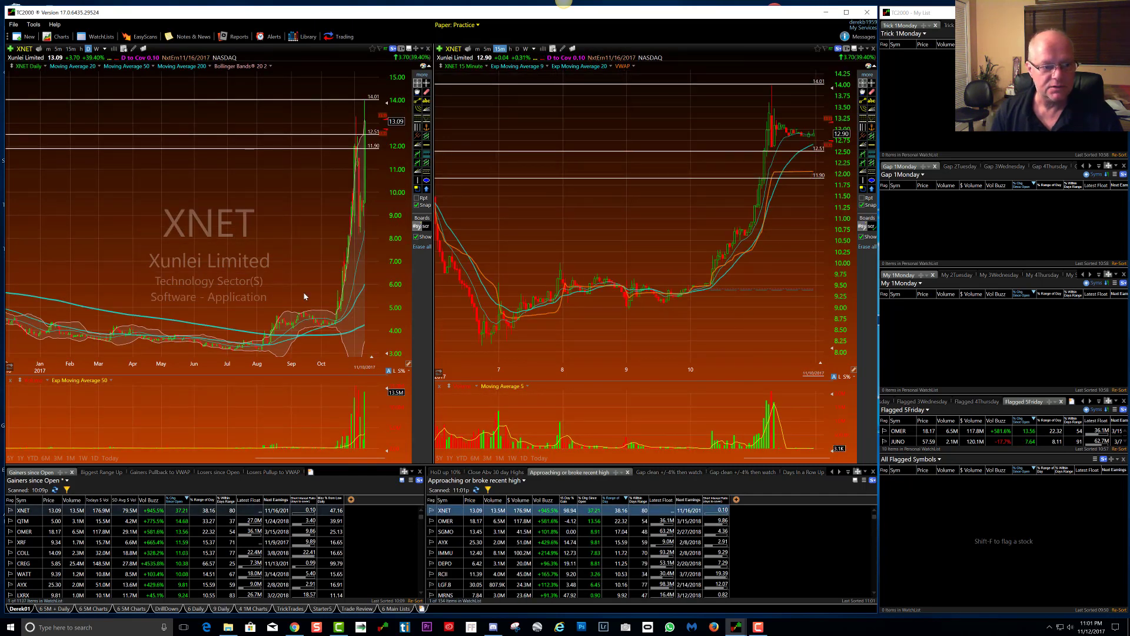
{"action": "scroll", "coordinate": [312, 275], "scroll_direction": "up", "scroll_amount": 10}
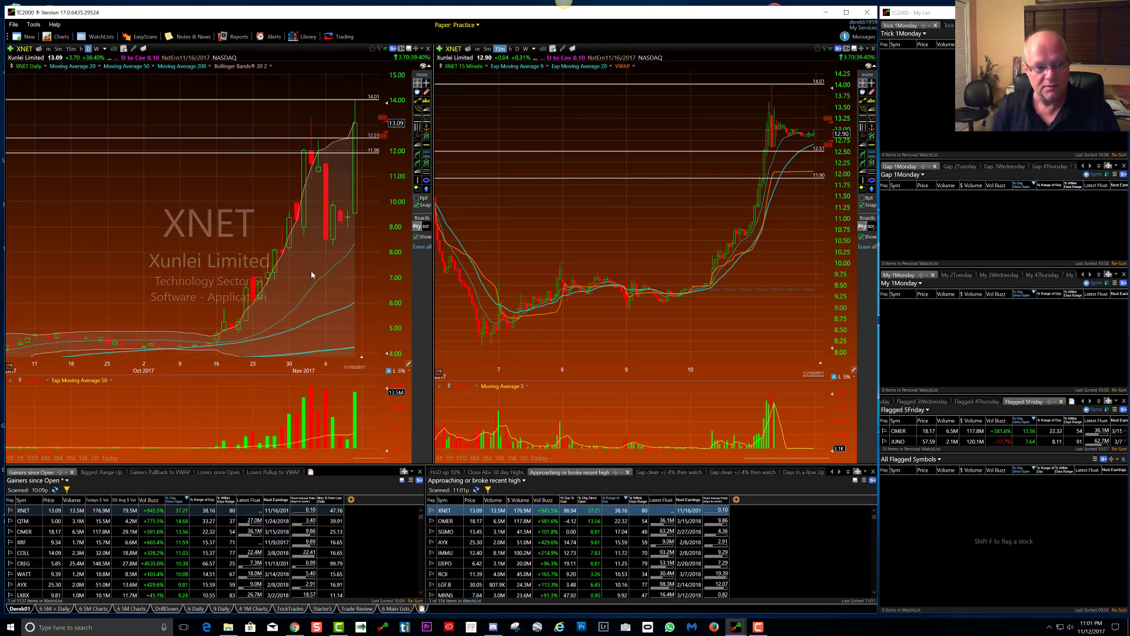
{"action": "key", "text": "Down"}
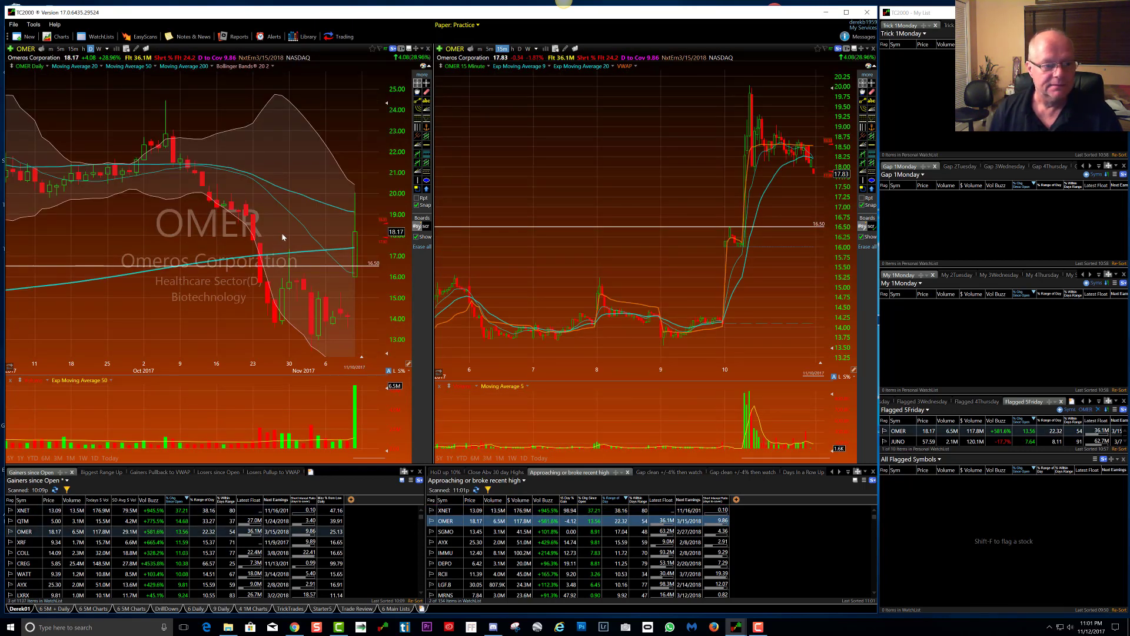
{"action": "scroll", "coordinate": [281, 232], "scroll_direction": "down", "scroll_amount": 5}
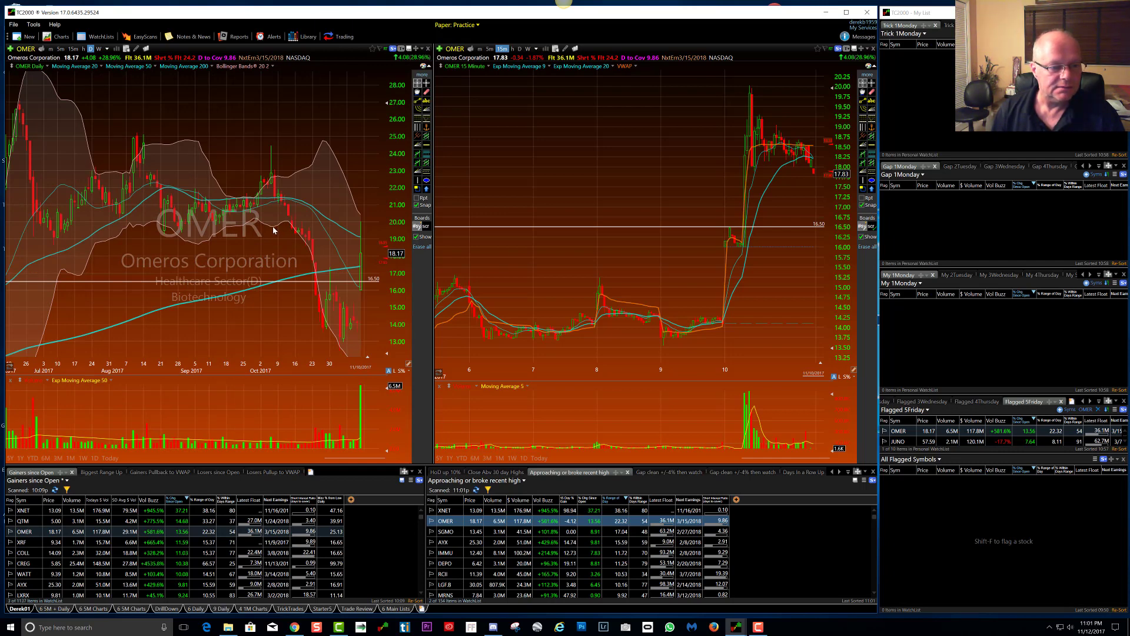
{"action": "key", "text": "Down"}
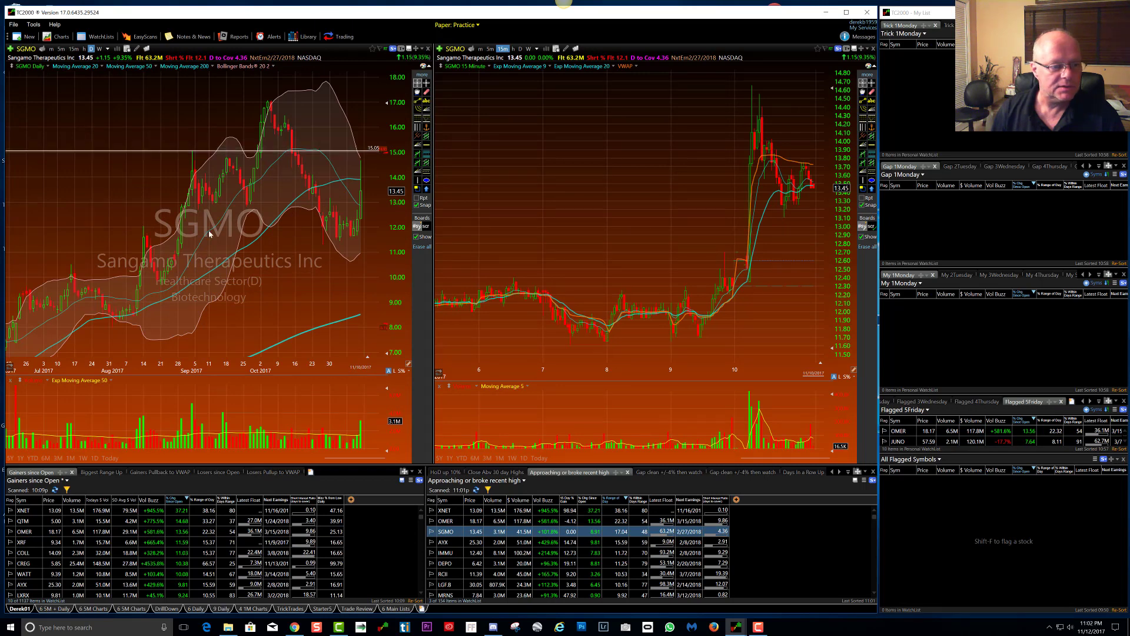
{"action": "scroll", "coordinate": [338, 177], "scroll_direction": "up", "scroll_amount": 3}
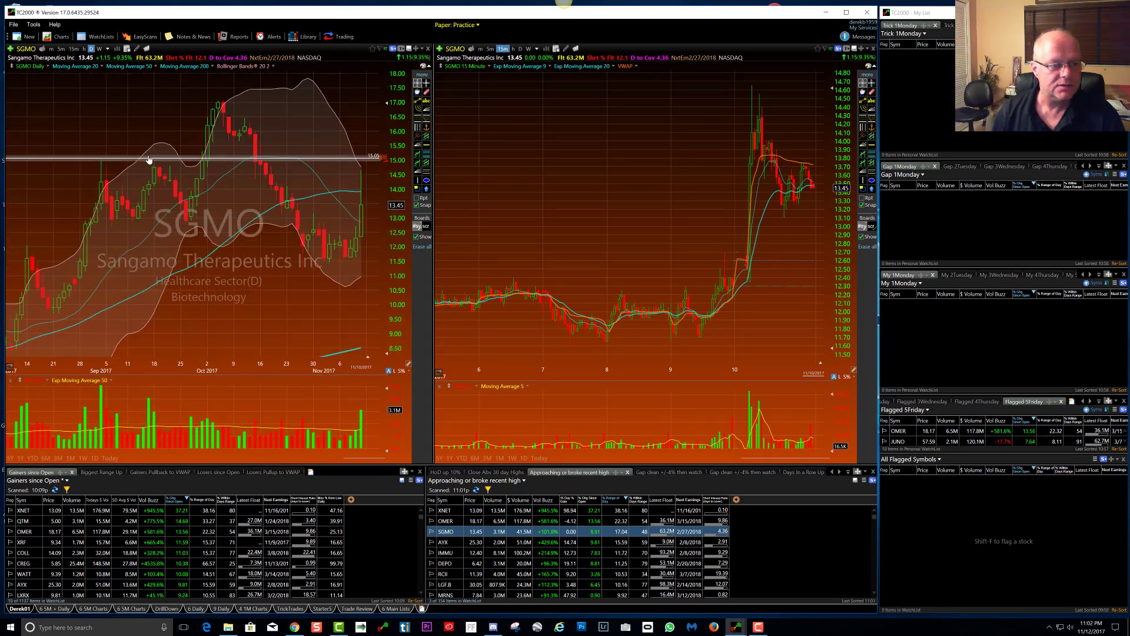
- Load AYX from the scan results and draw a horizontal price line at about 24.07 on its daily chart
{"action": "key", "text": "Down"}
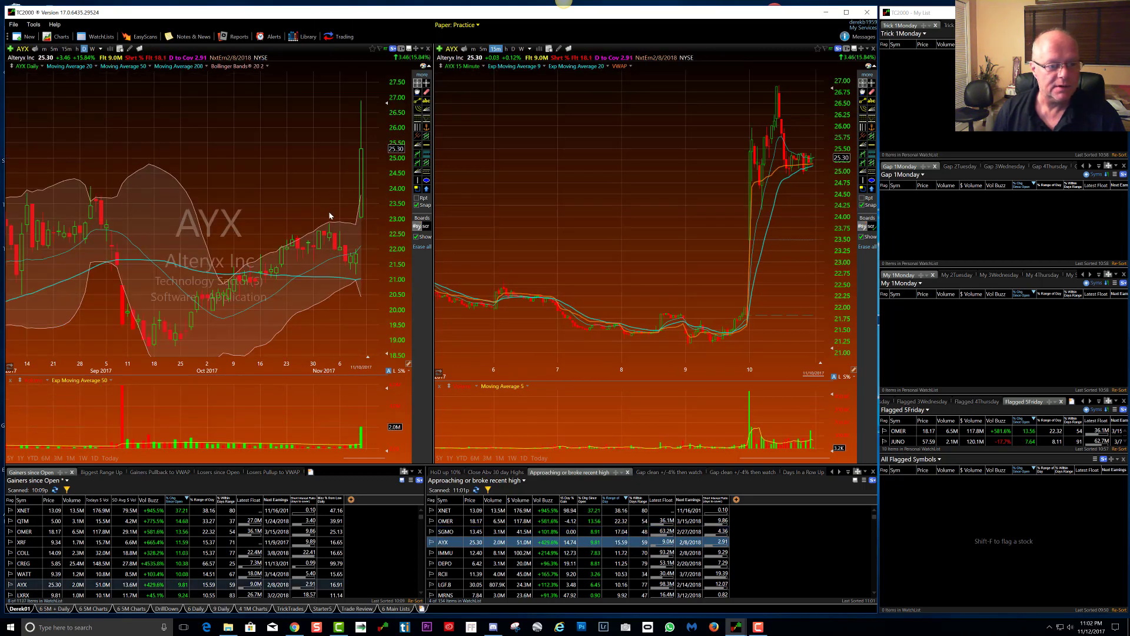
{"action": "scroll", "coordinate": [298, 192], "scroll_direction": "down", "scroll_amount": 4}
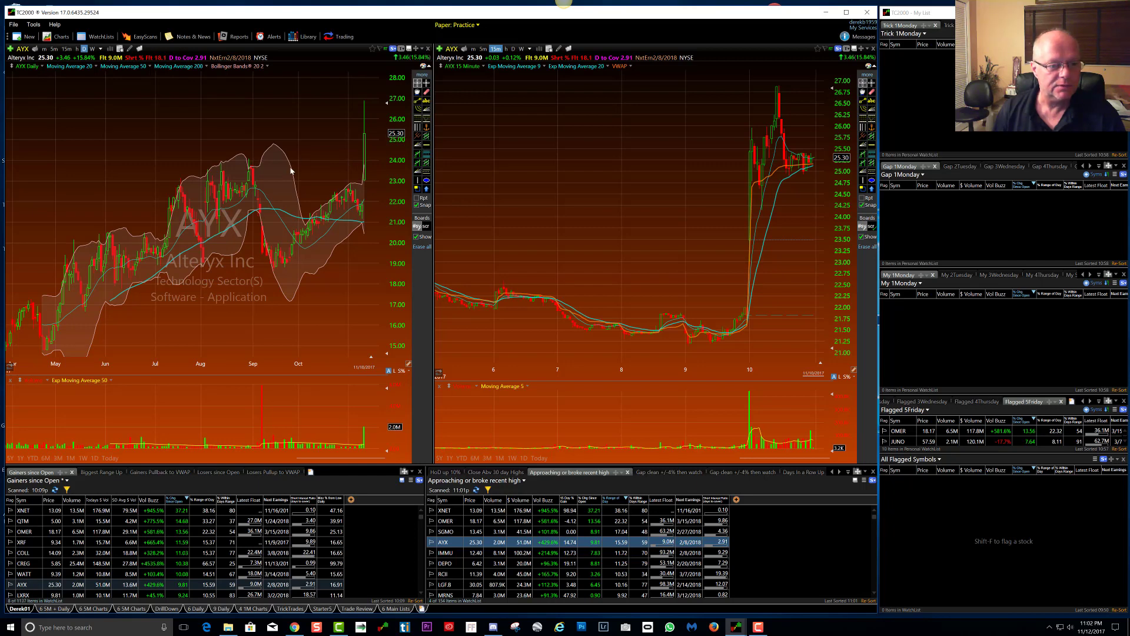
{"action": "left_click", "coordinate": [426, 146]}
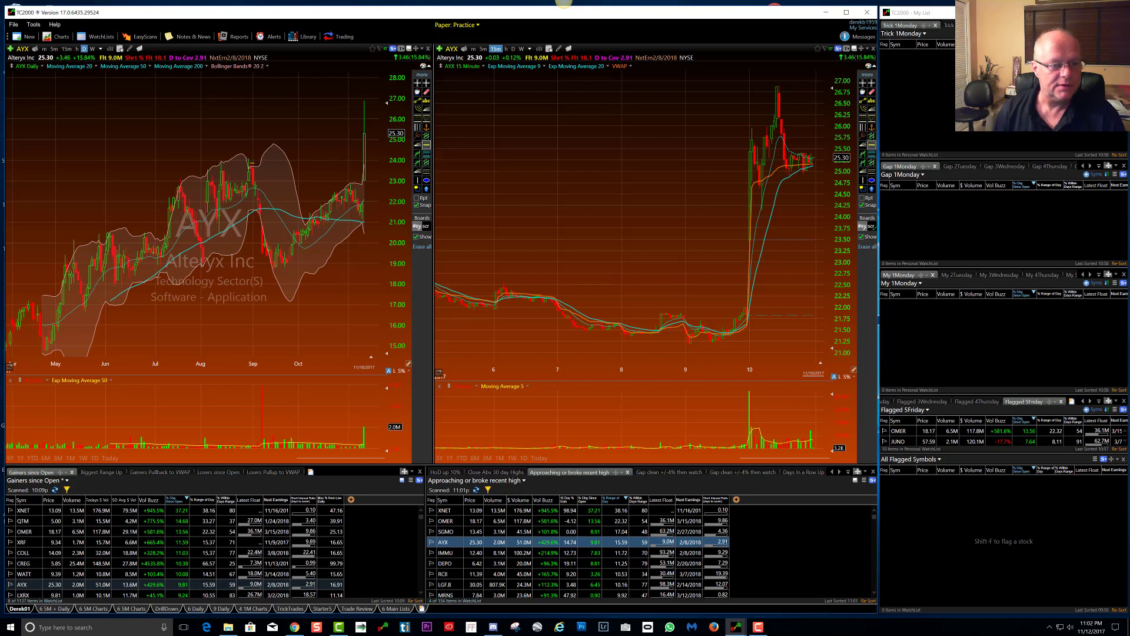
{"action": "left_click", "coordinate": [251, 159]}
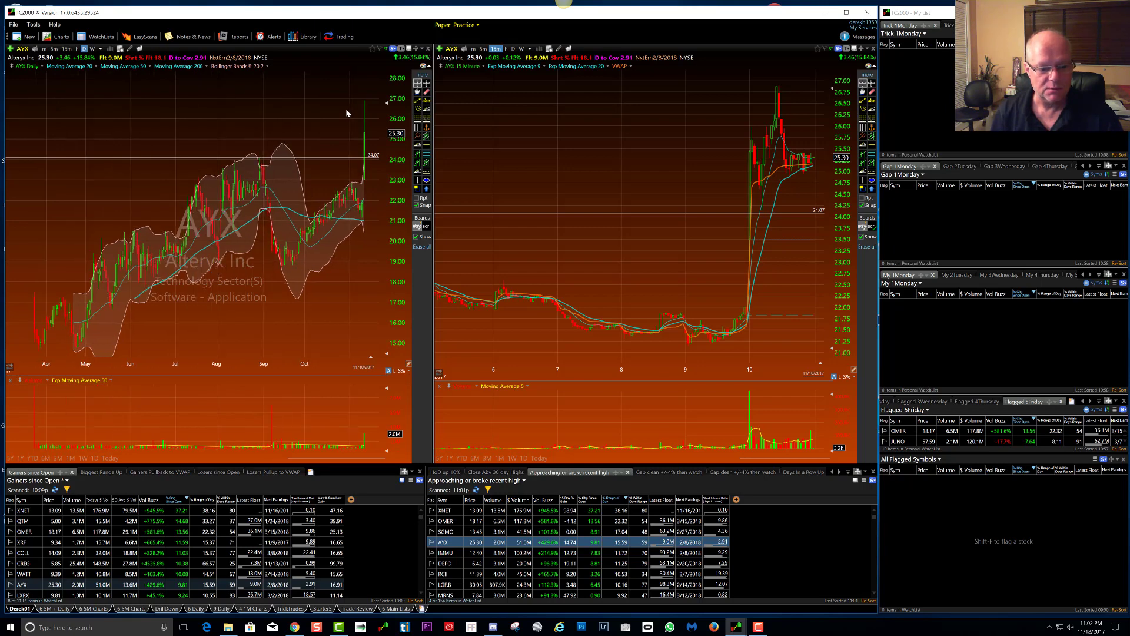
- Add the symbol AYX to the My 1Monday watchlist
{"action": "key", "text": "Down"}
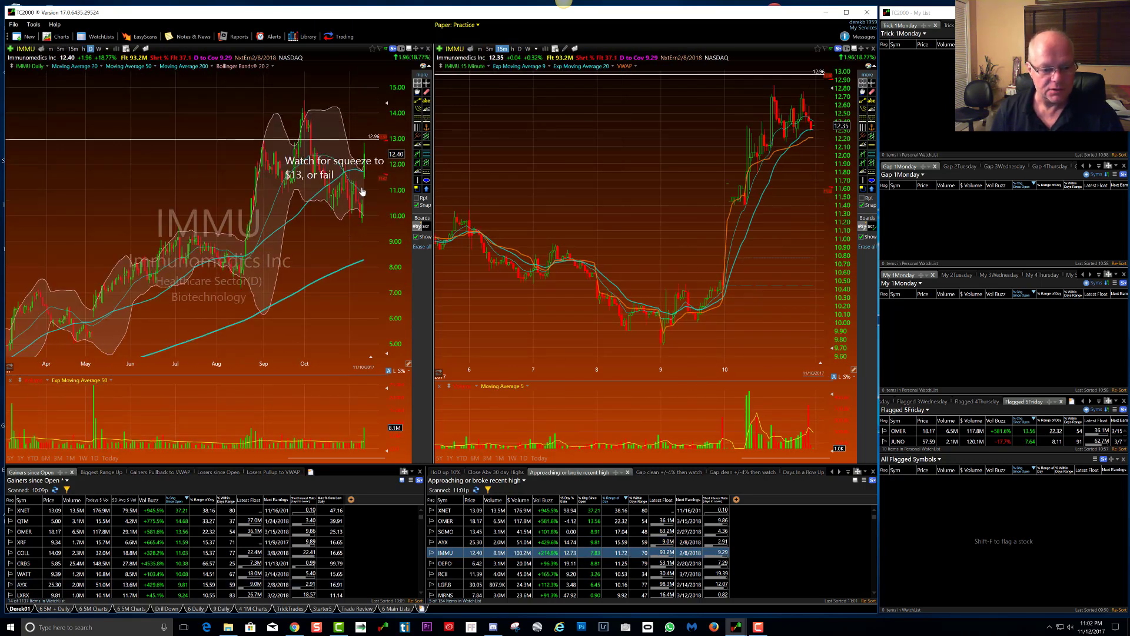
{"action": "left_click", "coordinate": [445, 542]}
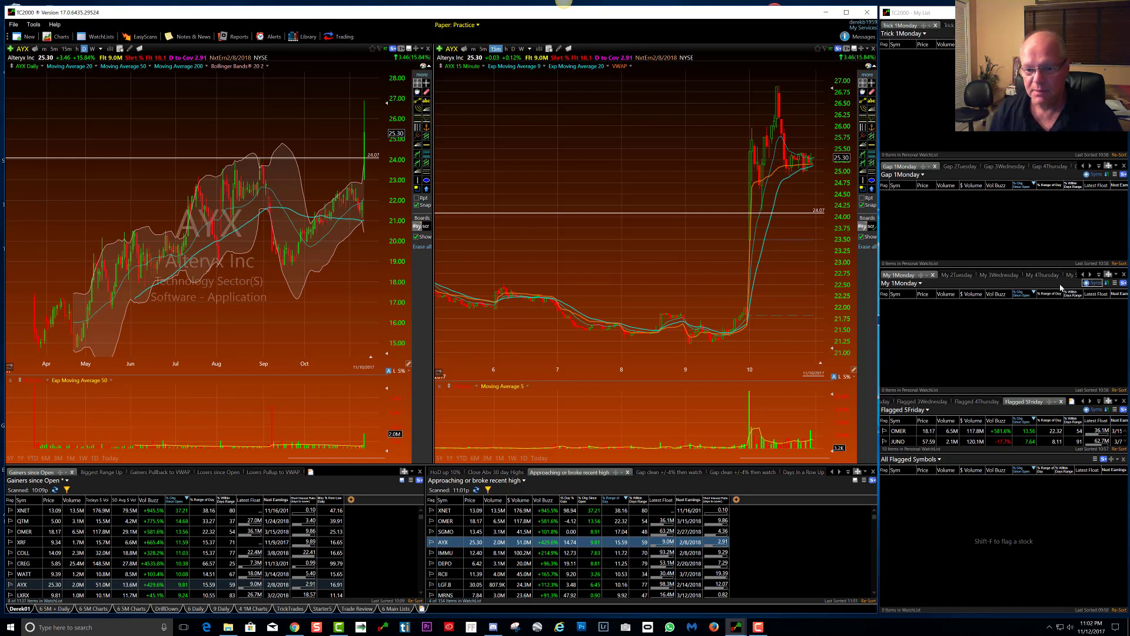
{"action": "left_click", "coordinate": [1095, 284]}
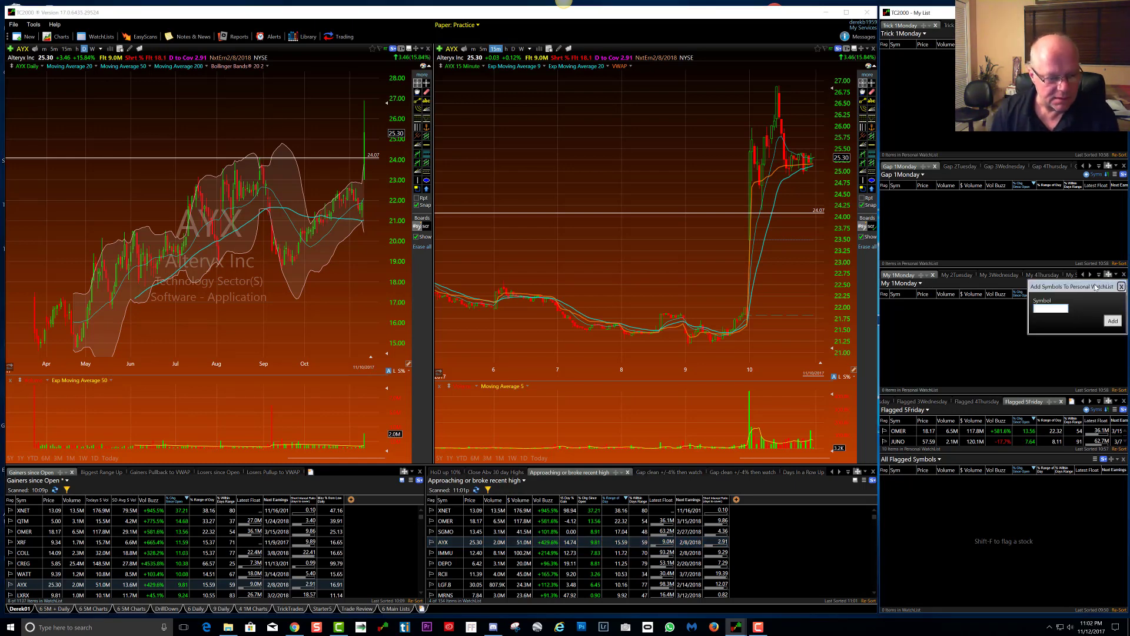
{"action": "type", "text": "ayx"}
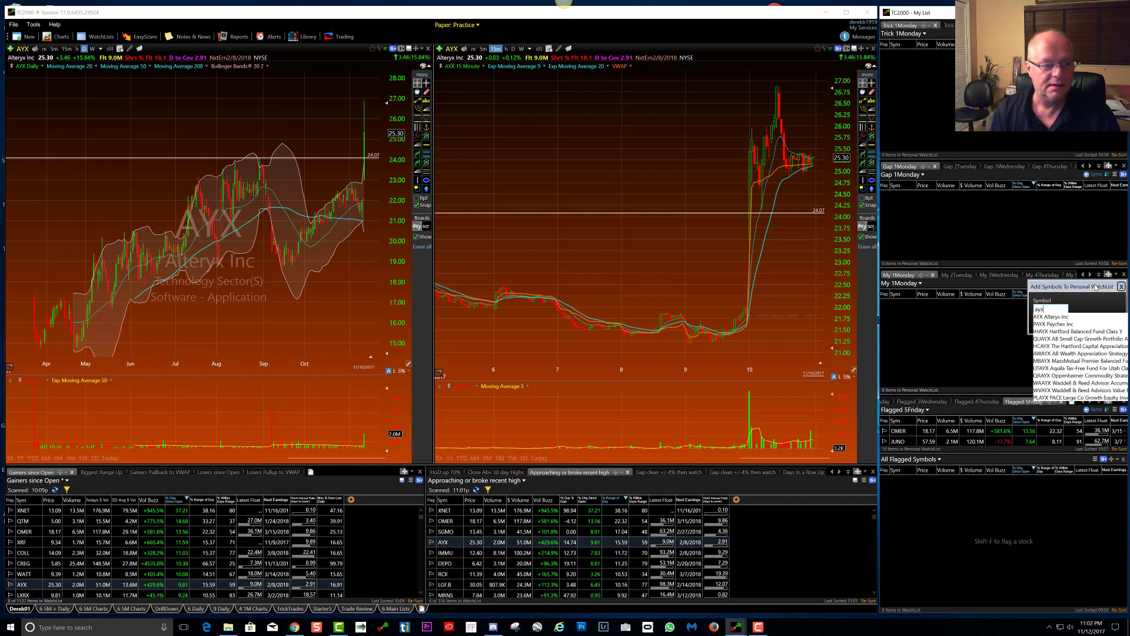
{"action": "key", "text": "Return"}
{"action": "left_click", "coordinate": [1121, 287]}
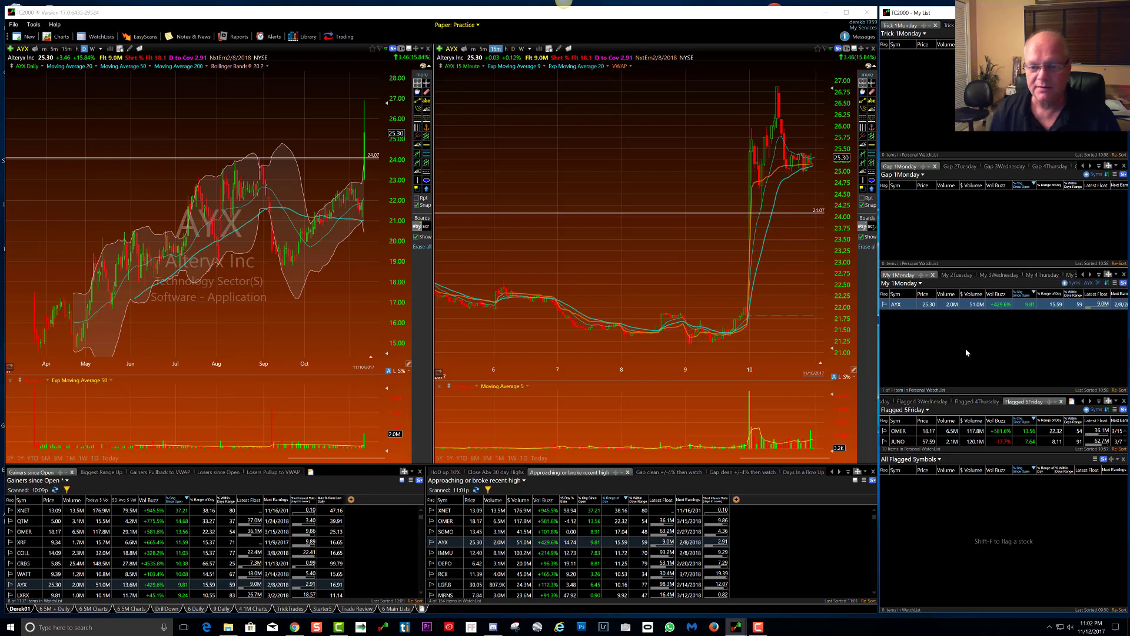
- Review the IMMU daily chart from the scan and add the symbol IMMU to the My 1Monday watchlist
{"action": "left_click", "coordinate": [445, 543]}
{"action": "left_click", "coordinate": [446, 551]}
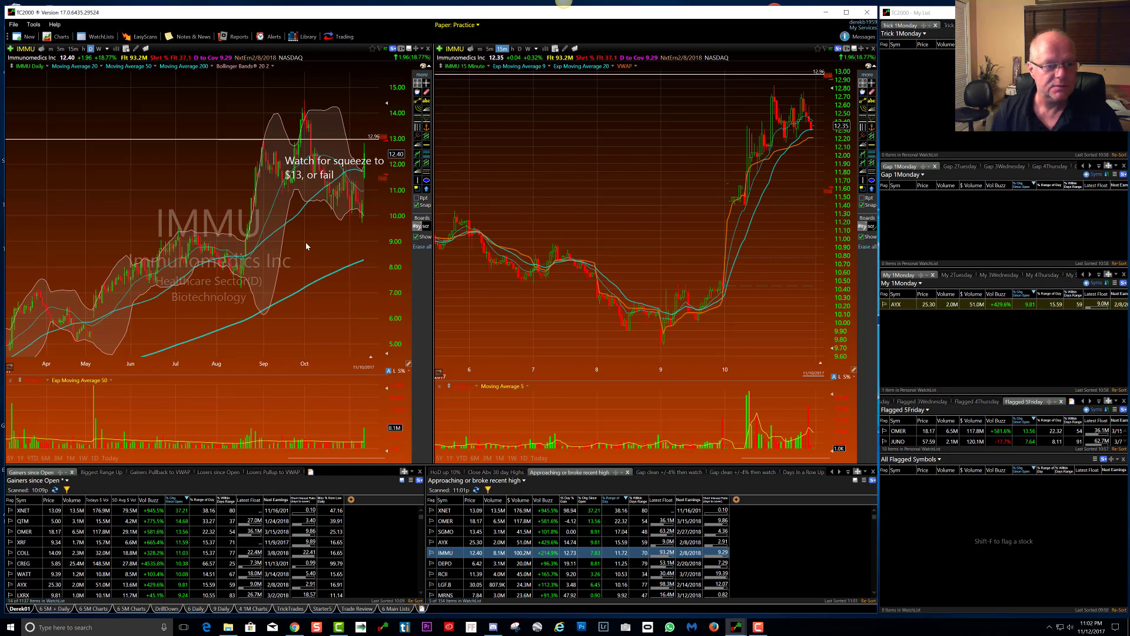
{"action": "scroll", "coordinate": [306, 246], "scroll_direction": "up", "scroll_amount": 5}
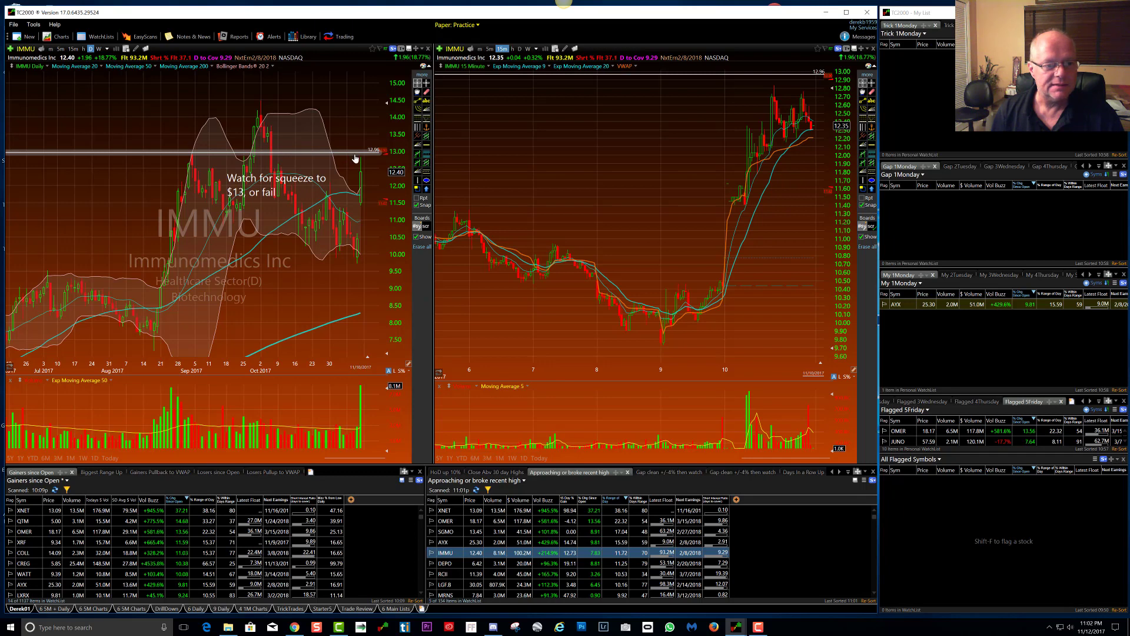
{"action": "left_click", "coordinate": [1089, 283]}
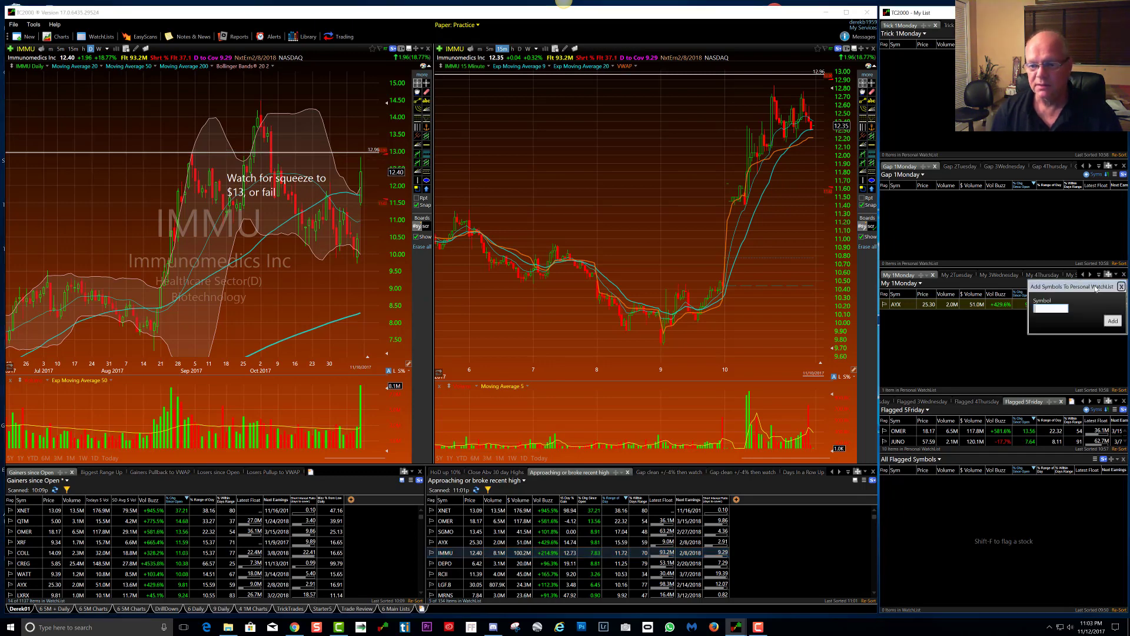
{"action": "type", "text": "IMMU"}
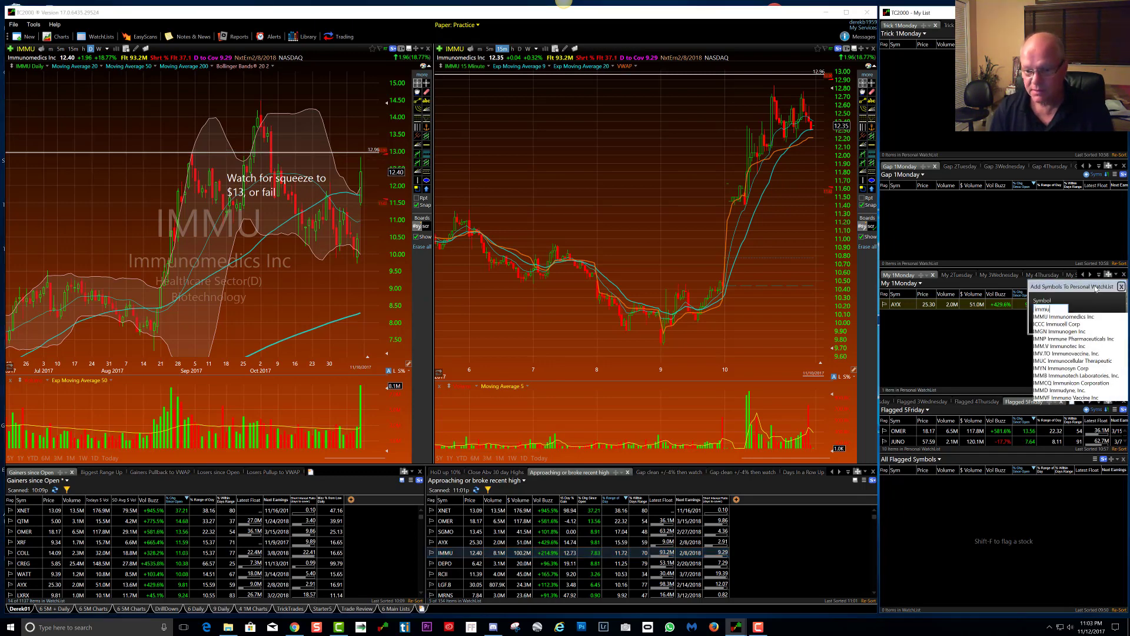
{"action": "key", "text": "Return"}
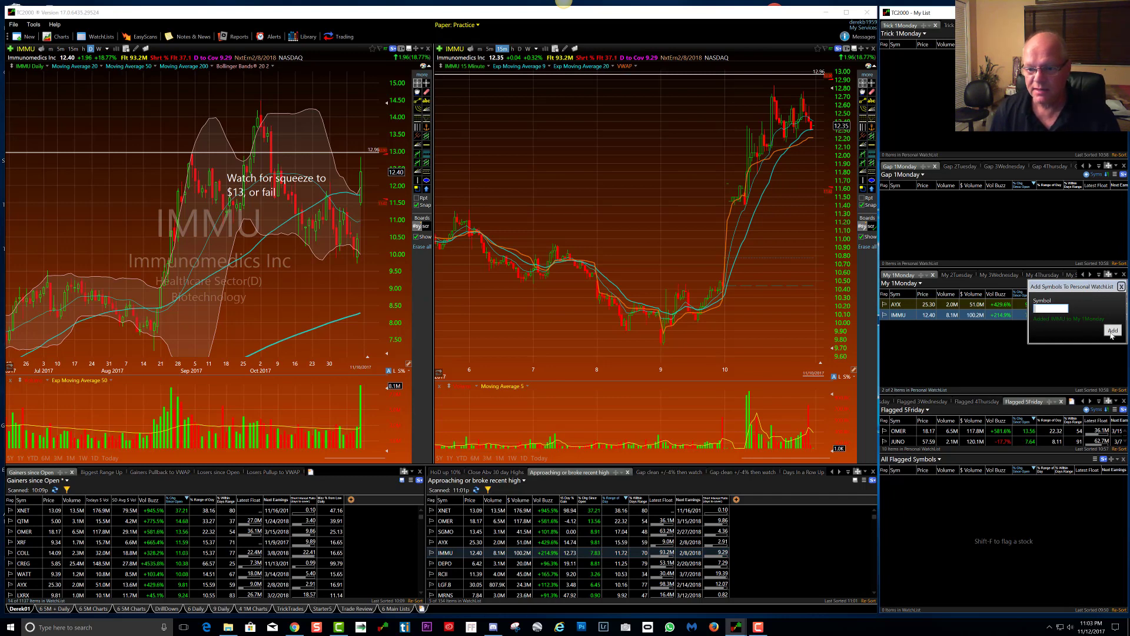
{"action": "left_click", "coordinate": [991, 347]}
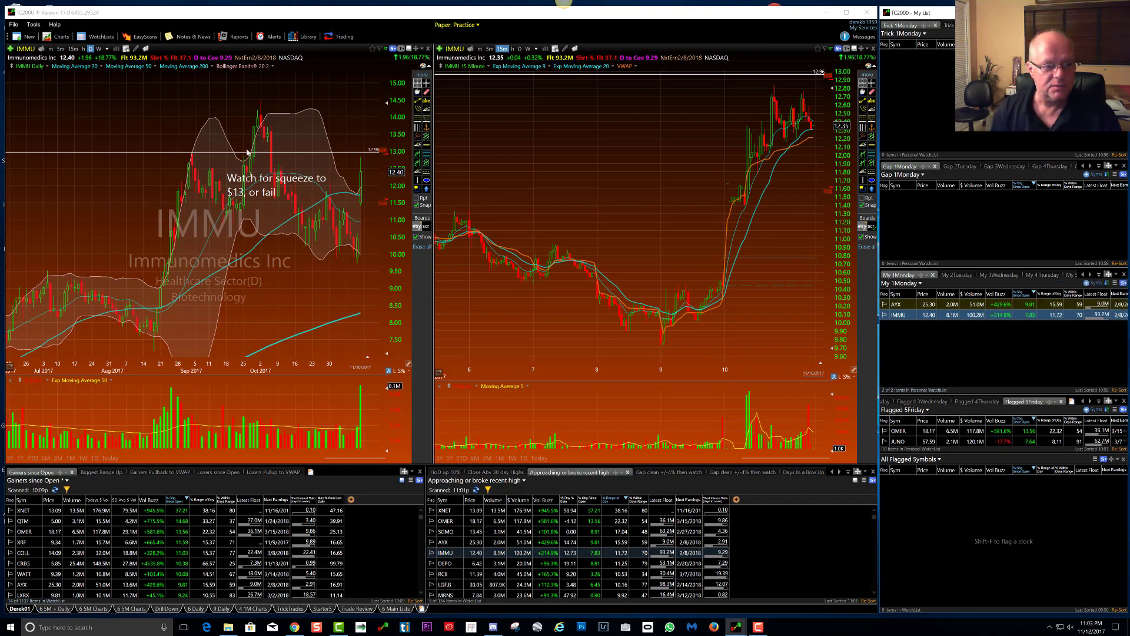
- Step through the Approaching or broke recent high results, examining the charts of DEPO, RCII, LGF.B and MRNS
{"action": "key", "text": "Down"}
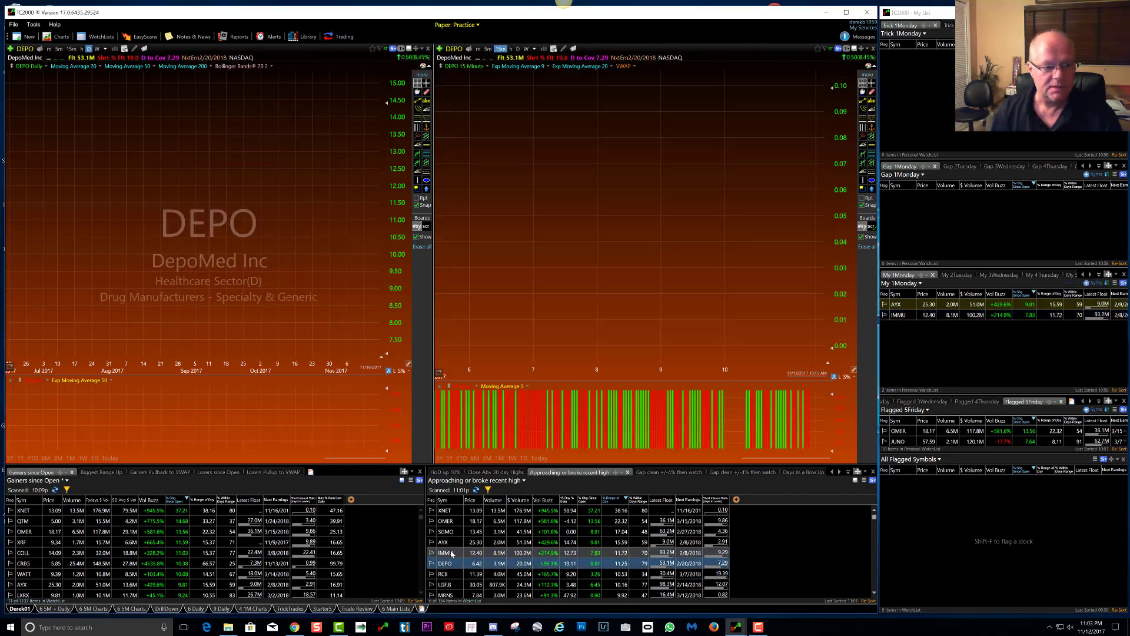
{"action": "key", "text": "Down"}
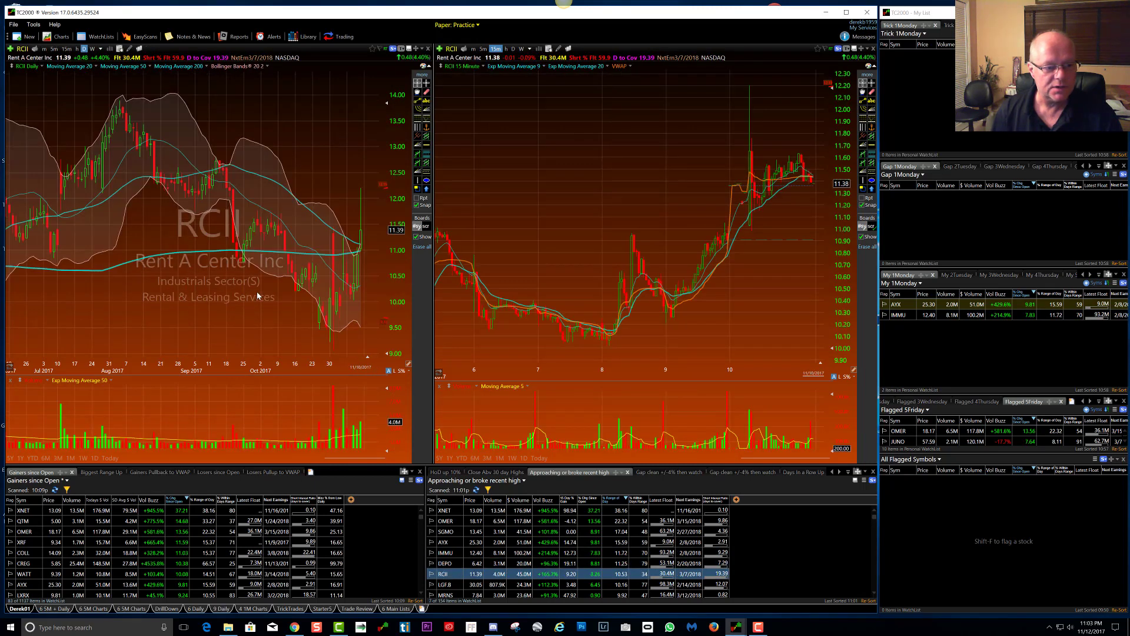
{"action": "scroll", "coordinate": [257, 296], "scroll_direction": "down", "scroll_amount": 5}
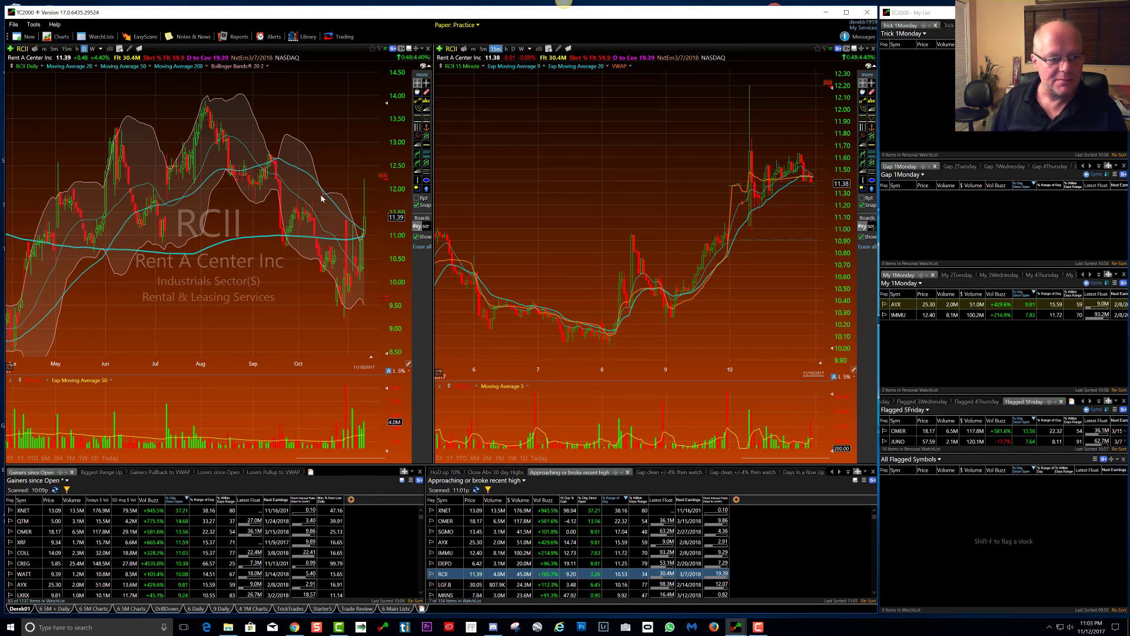
{"action": "scroll", "coordinate": [322, 198], "scroll_direction": "up", "scroll_amount": 3}
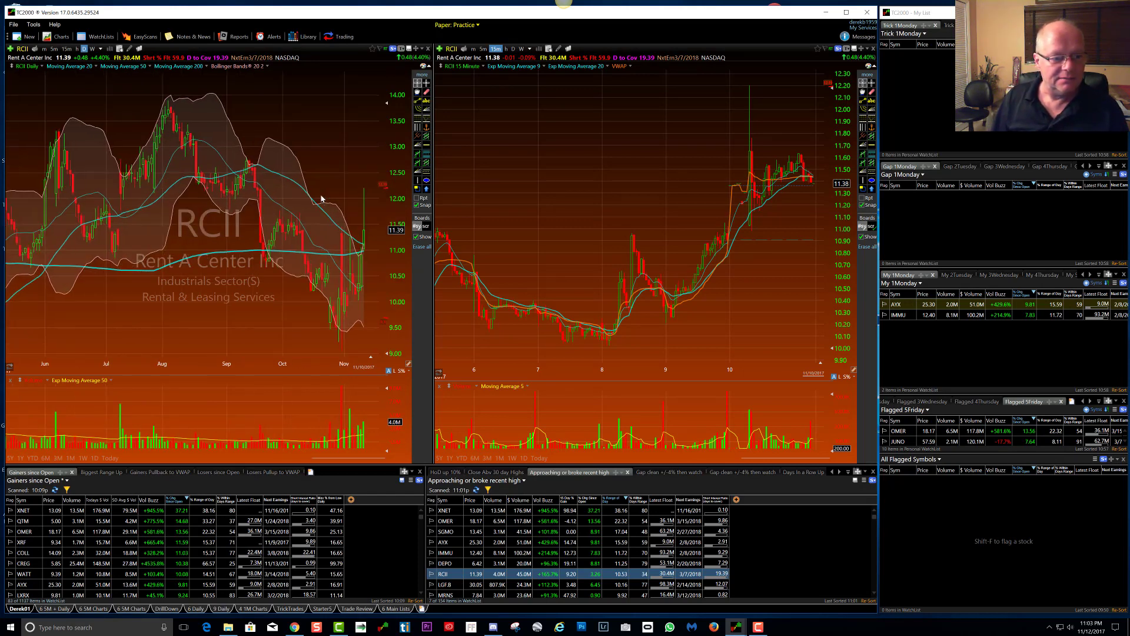
{"action": "key", "text": "space"}
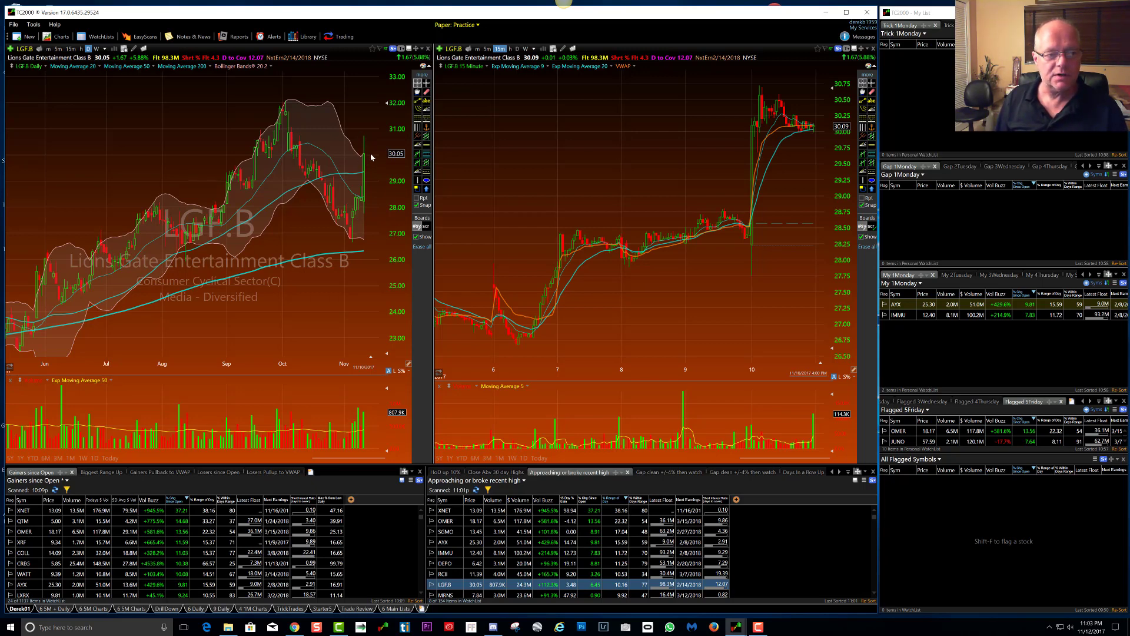
{"action": "key", "text": "Down"}
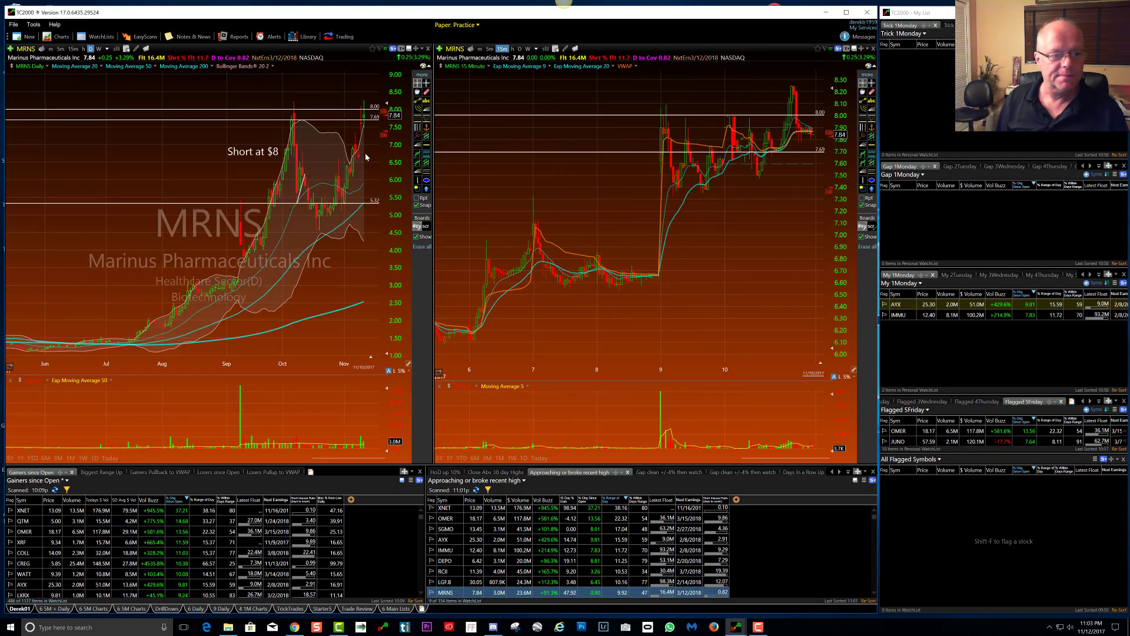
- Examine the MRNS daily chart, then continue through the Approaching or broke recent high results for ZOES, IMGN, HCC and QCP
{"action": "scroll", "coordinate": [347, 147], "scroll_direction": "up", "scroll_amount": 2}
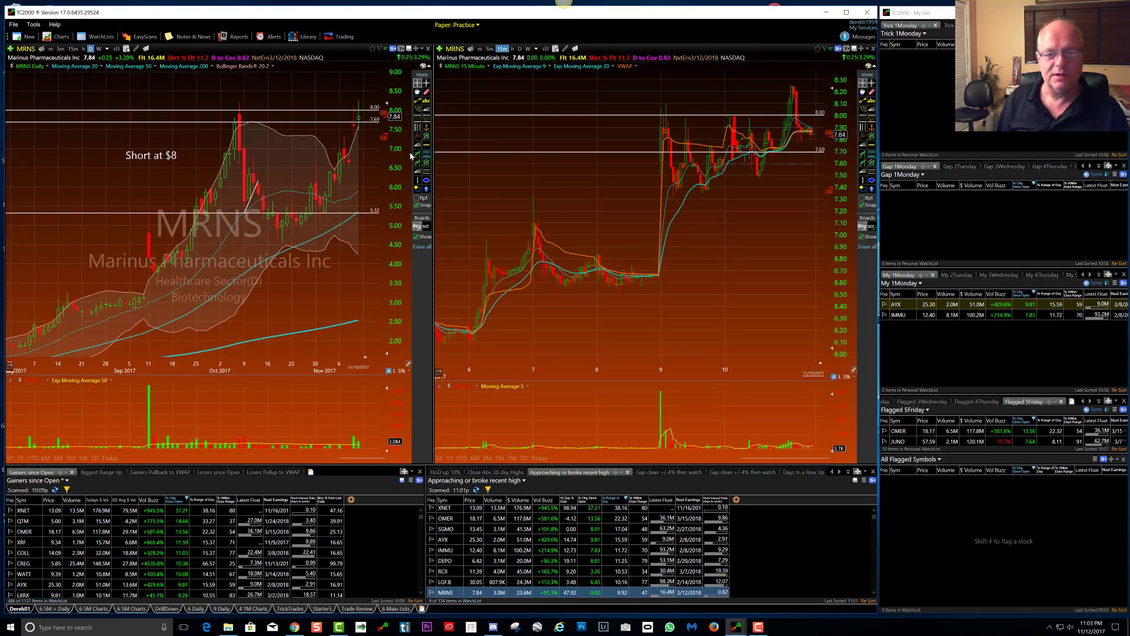
{"action": "key", "text": "Down"}
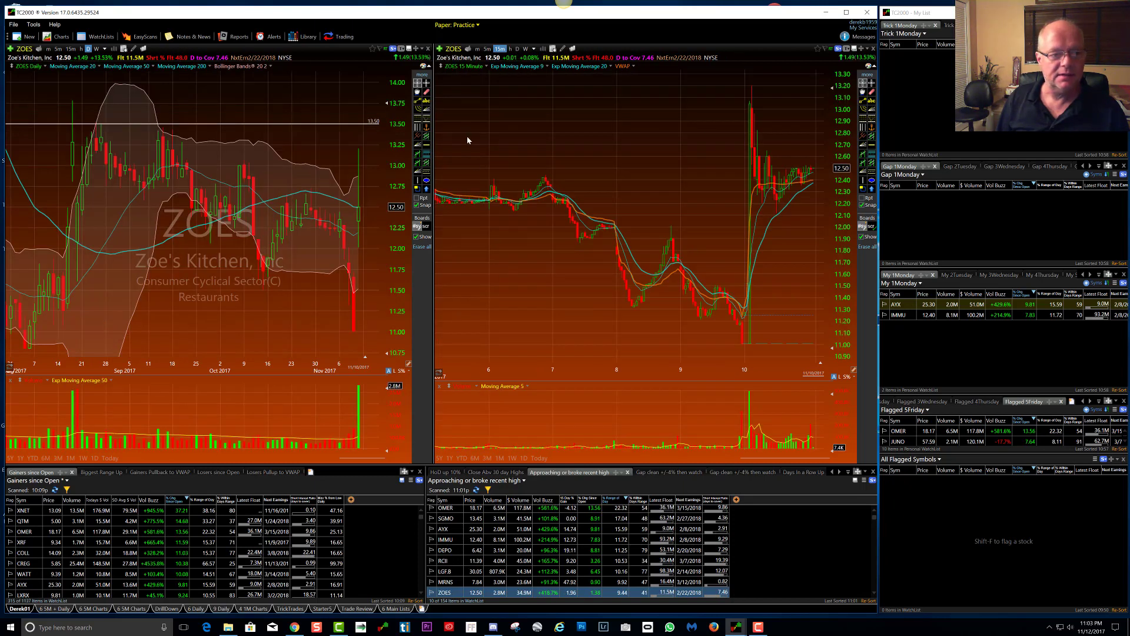
{"action": "key", "text": "Down"}
{"action": "key", "text": "Down"}
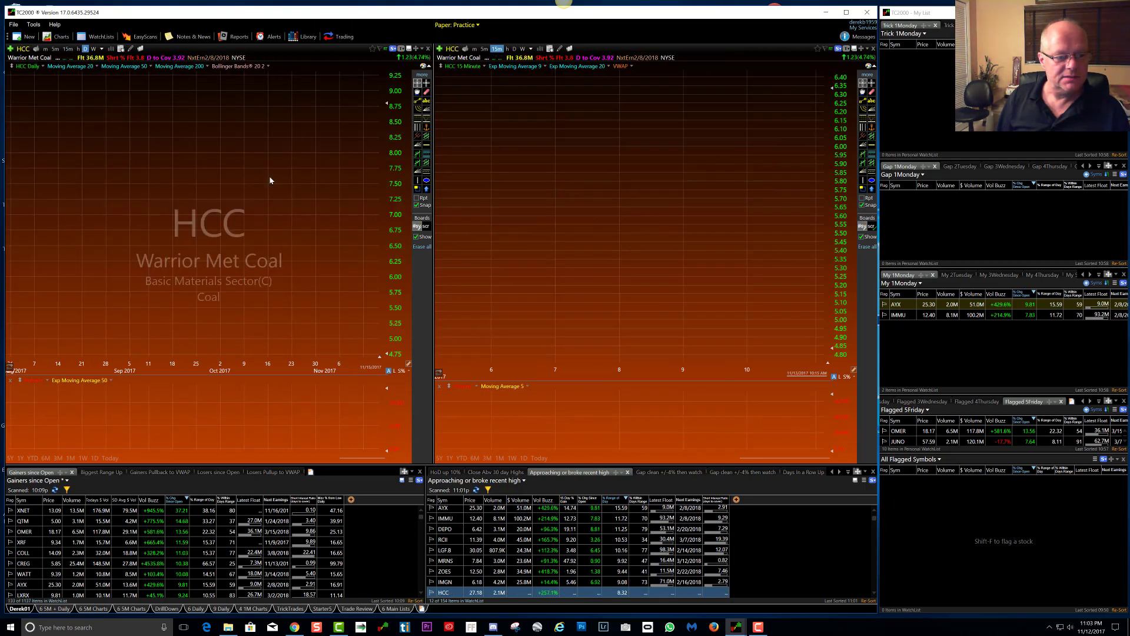
{"action": "scroll", "coordinate": [270, 180], "scroll_direction": "down", "scroll_amount": 2}
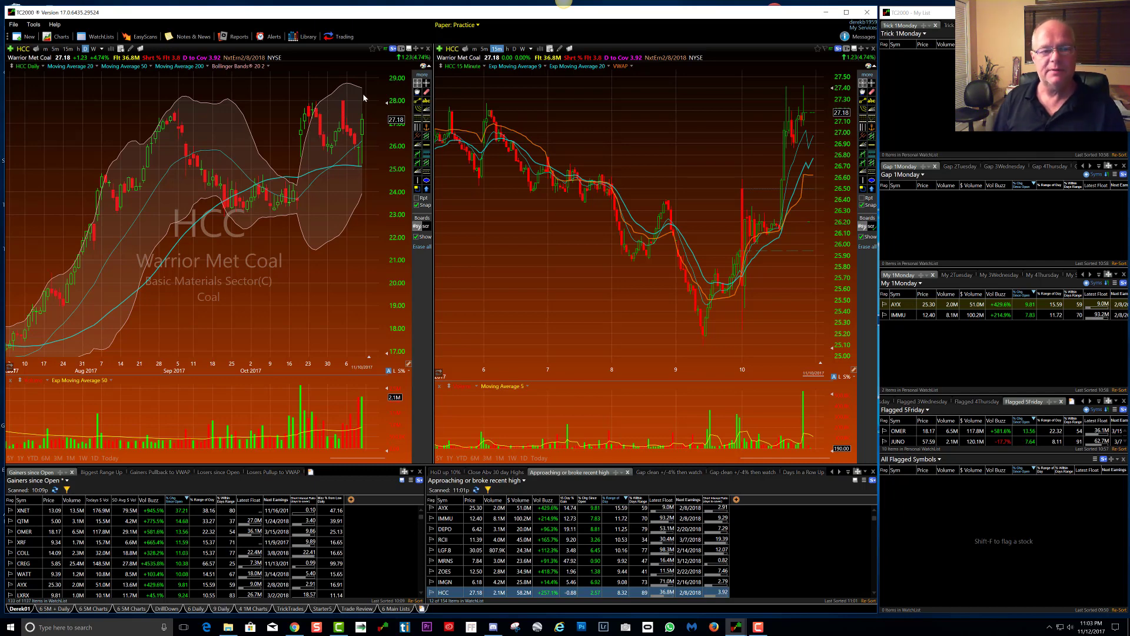
{"action": "key", "text": "Down"}
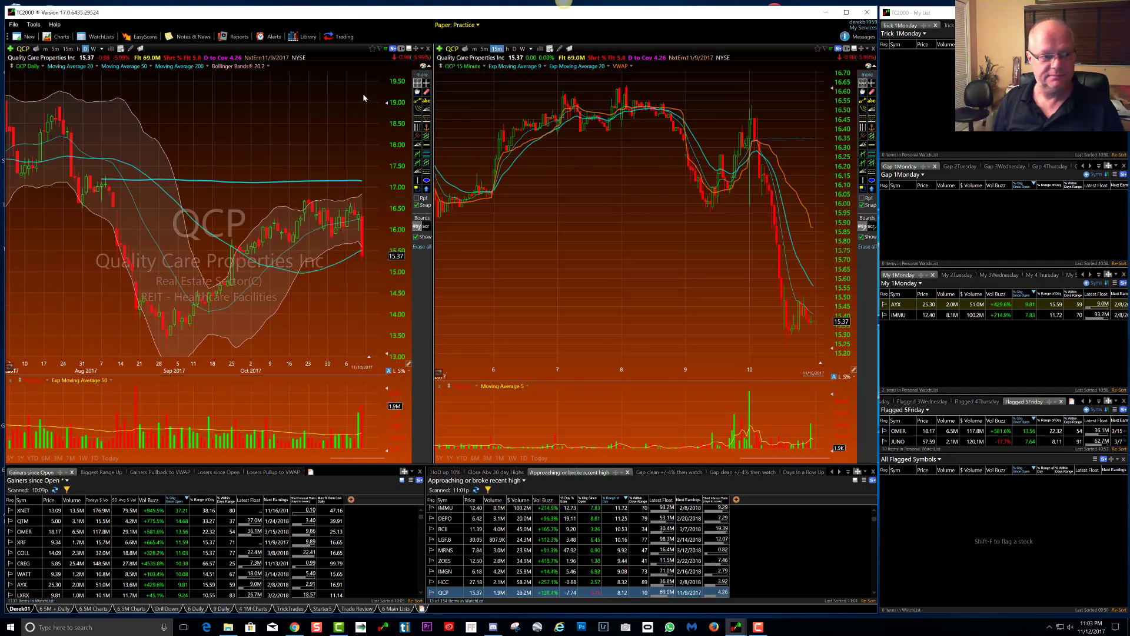
{"action": "scroll", "coordinate": [336, 132], "scroll_direction": "down", "scroll_amount": 1}
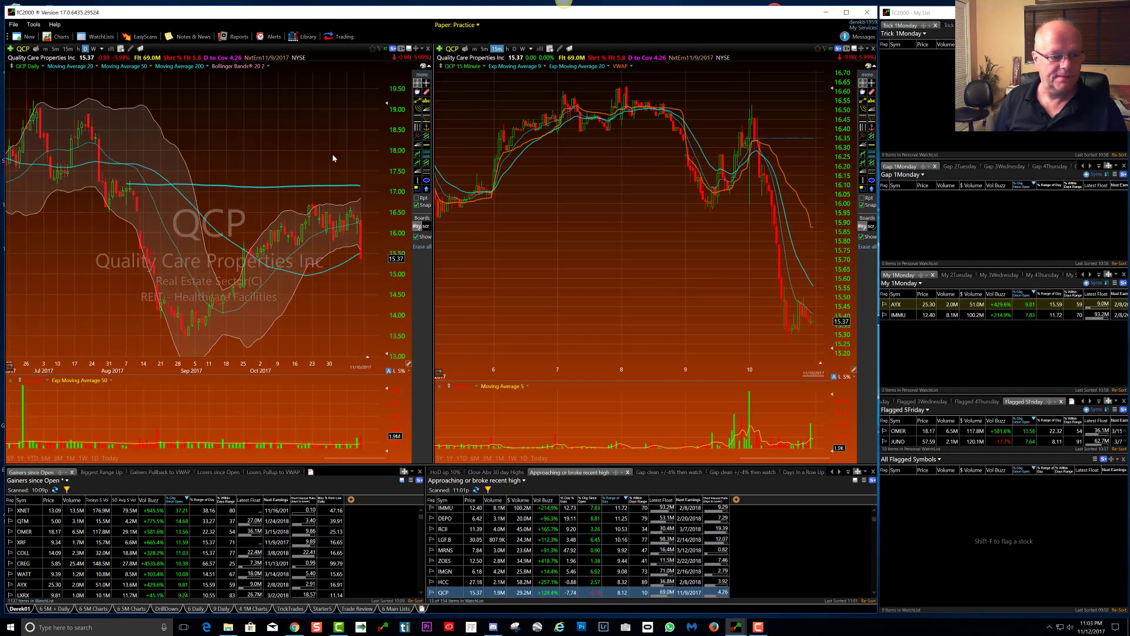
- Load JUNO from the recent high results and examine its latest price action on the daily and 15-minute charts
{"action": "key", "text": "Down"}
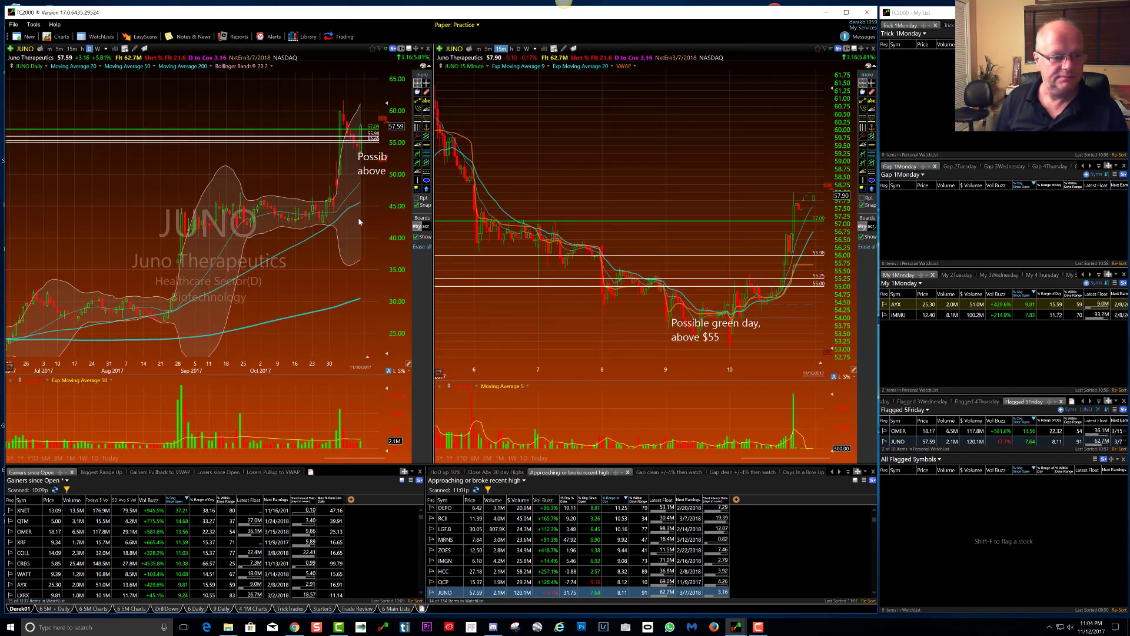
{"action": "scroll", "coordinate": [359, 222], "scroll_direction": "up", "scroll_amount": 3}
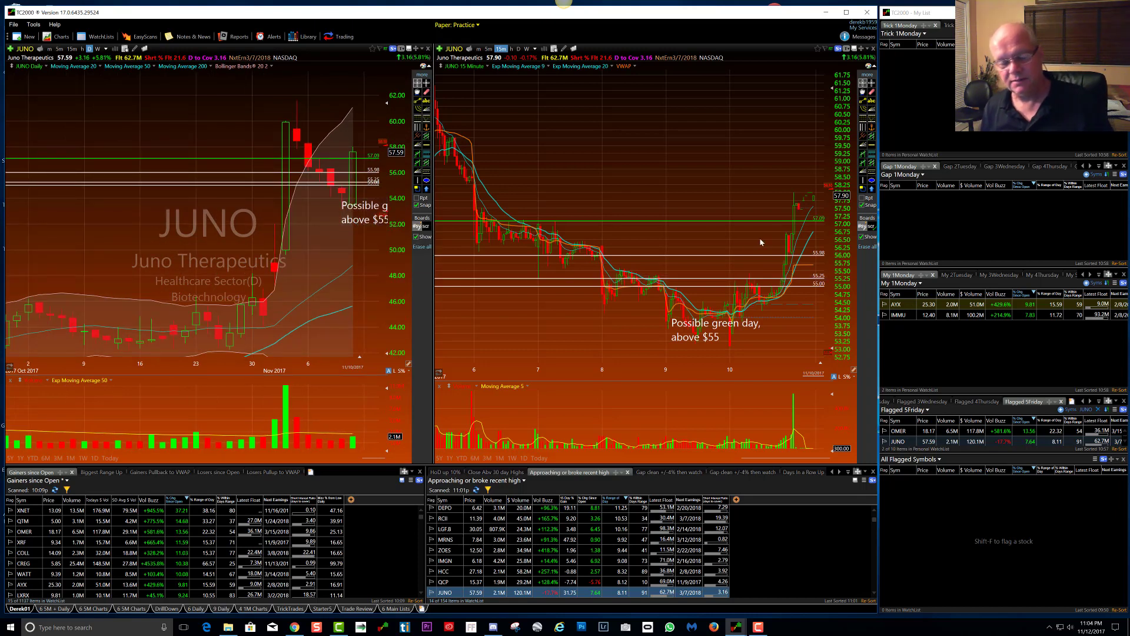
{"action": "scroll", "coordinate": [699, 251], "scroll_direction": "down", "scroll_amount": 2}
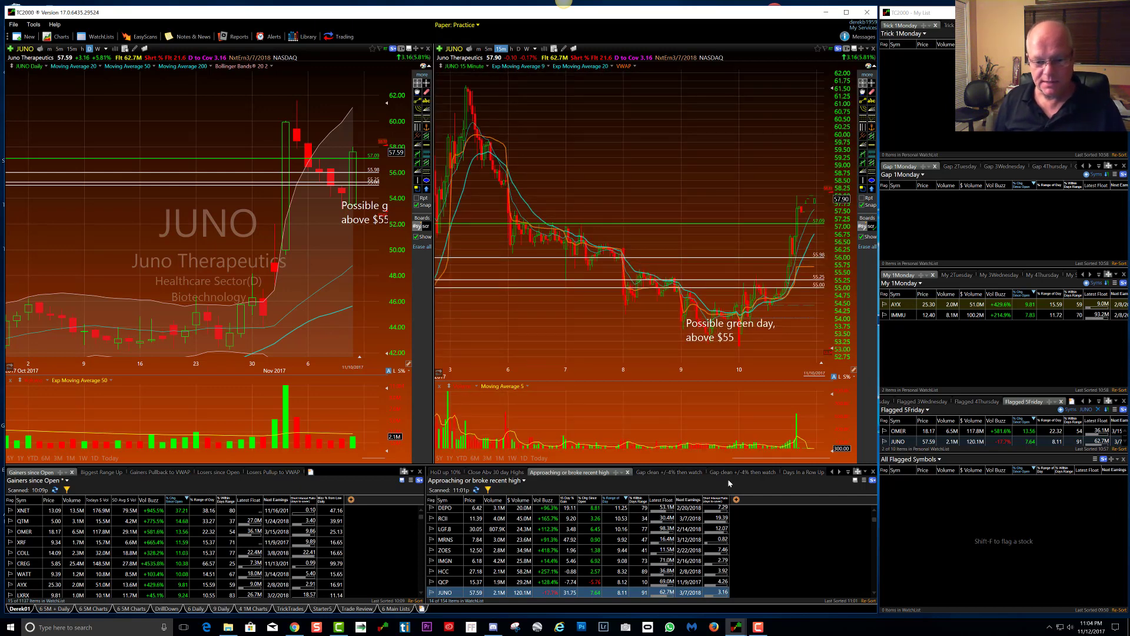
- Switch the scan results from Approaching or broke recent high to the Days In a Row Up scan
{"action": "left_click", "coordinate": [839, 472]}
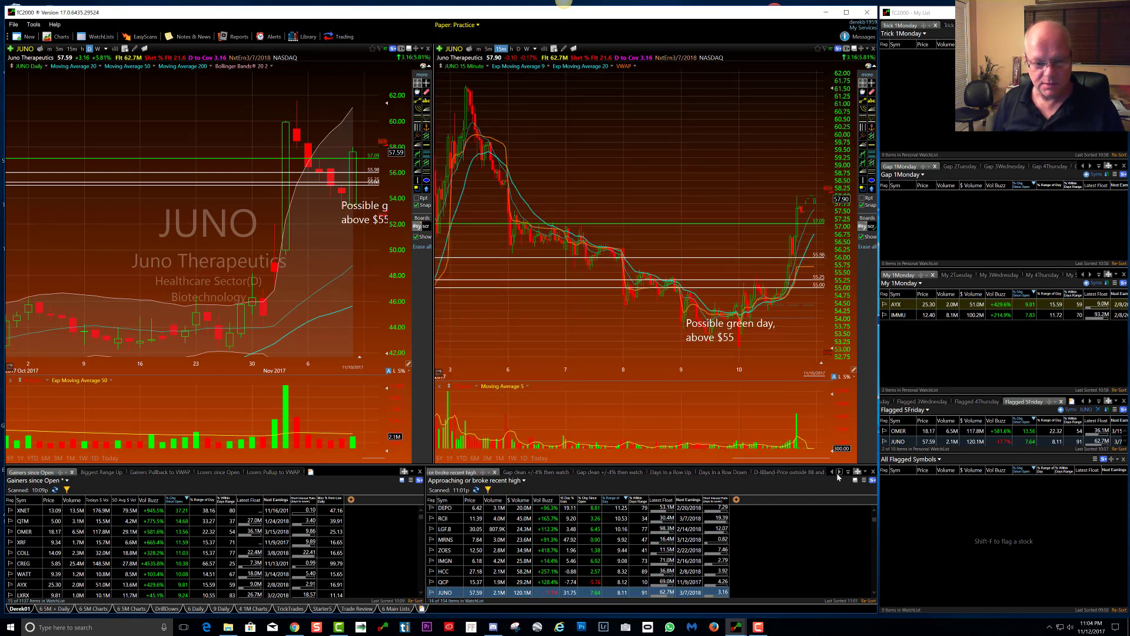
{"action": "left_click", "coordinate": [664, 473]}
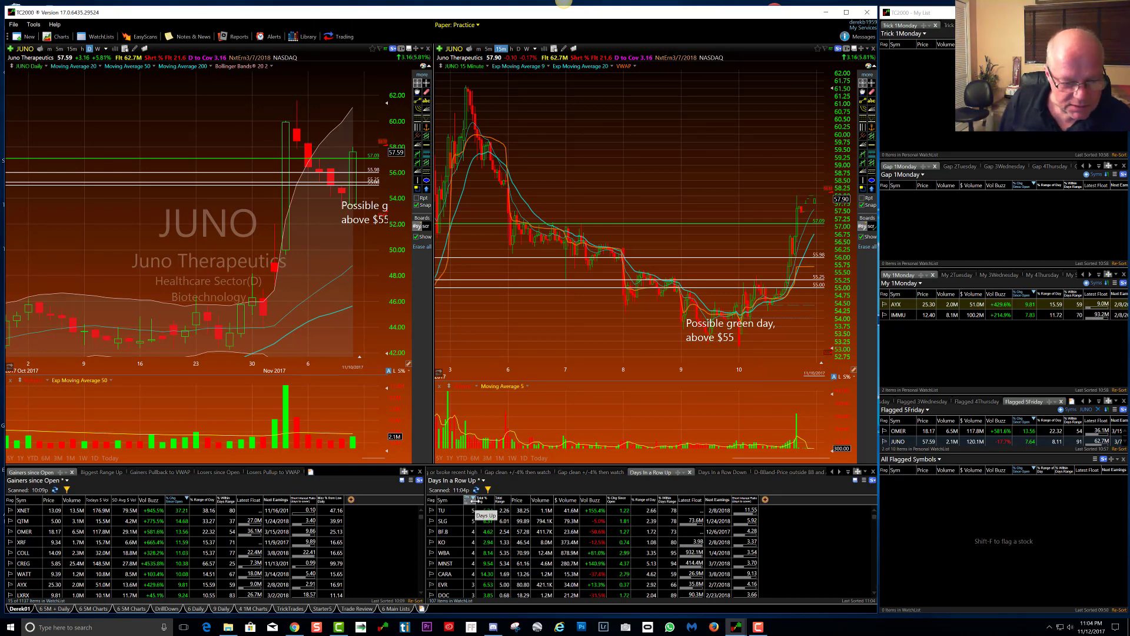
{"action": "left_click_drag", "start_coordinate": [475, 499], "coordinate": [479, 499]}
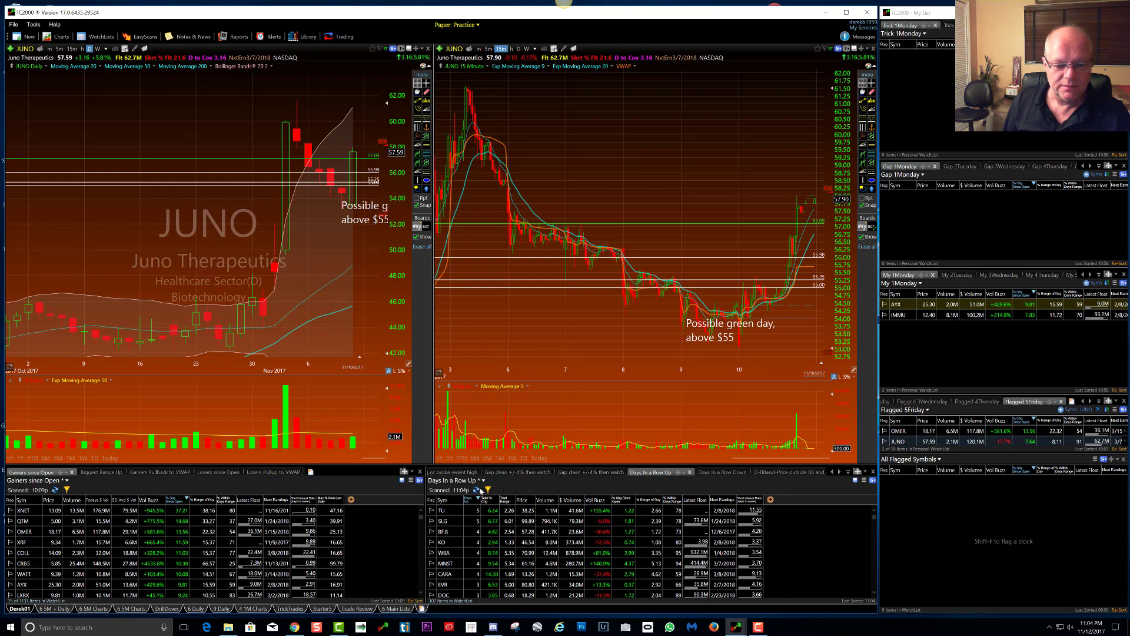
- Load TU from the Days In a Row Up results and examine its early November run on the daily chart
{"action": "left_click", "coordinate": [451, 512]}
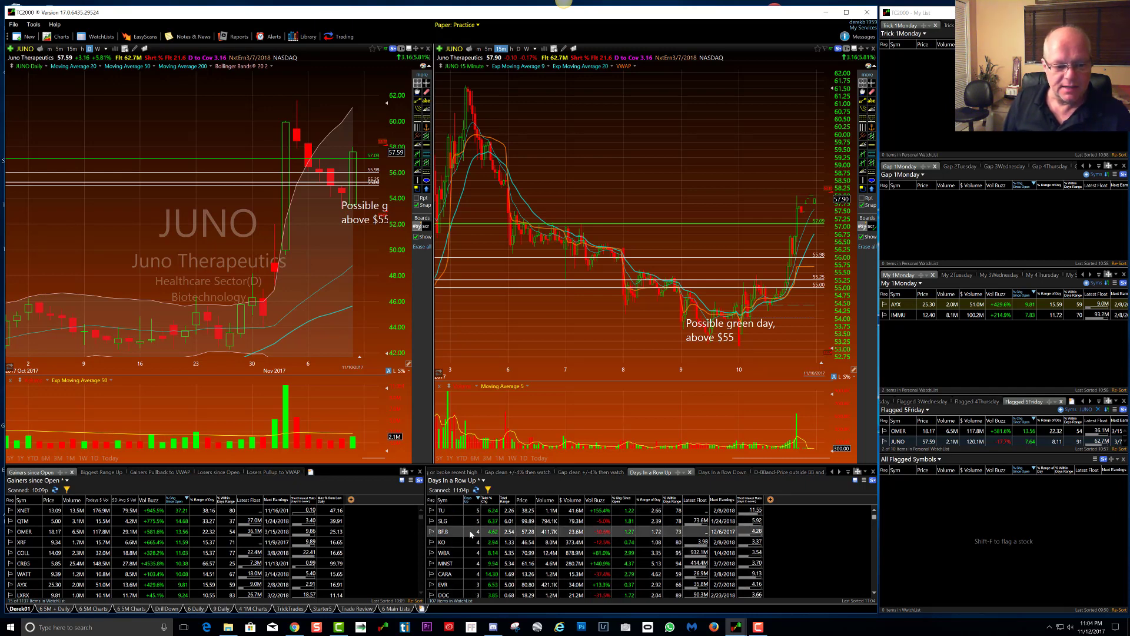
{"action": "left_click", "coordinate": [446, 510]}
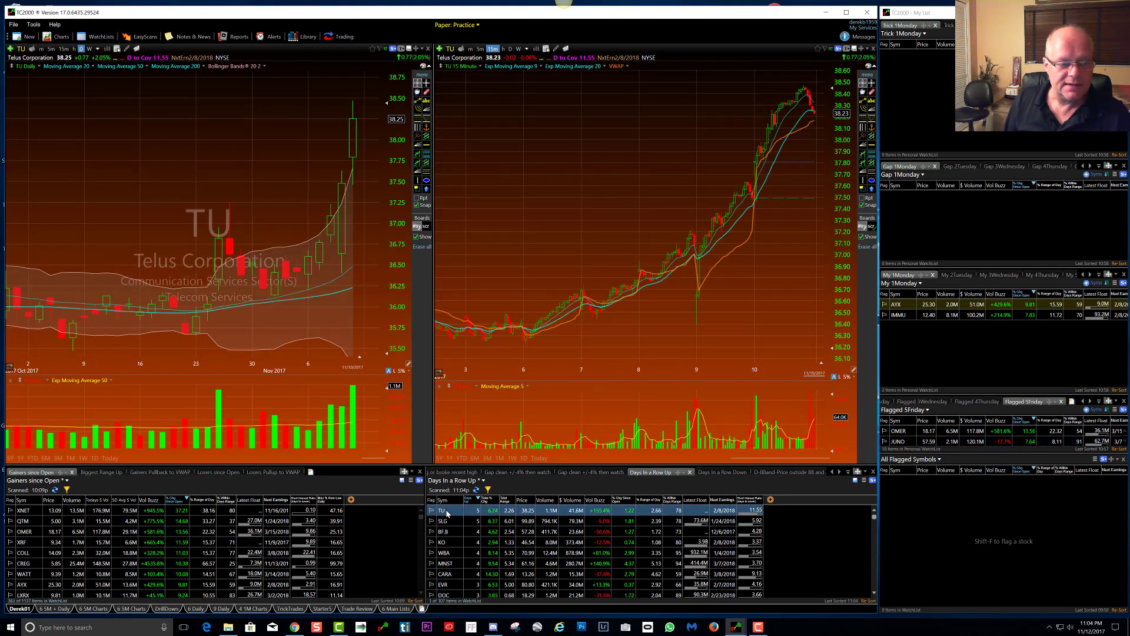
{"action": "scroll", "coordinate": [341, 294], "scroll_direction": "down", "scroll_amount": 3}
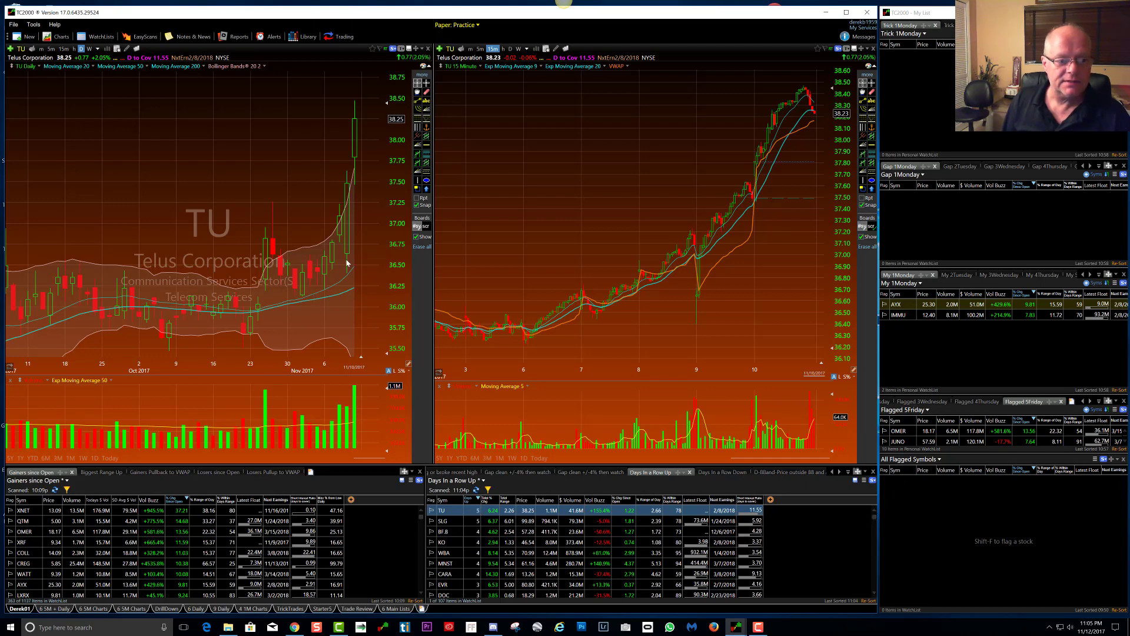
{"action": "left_click", "coordinate": [333, 245]}
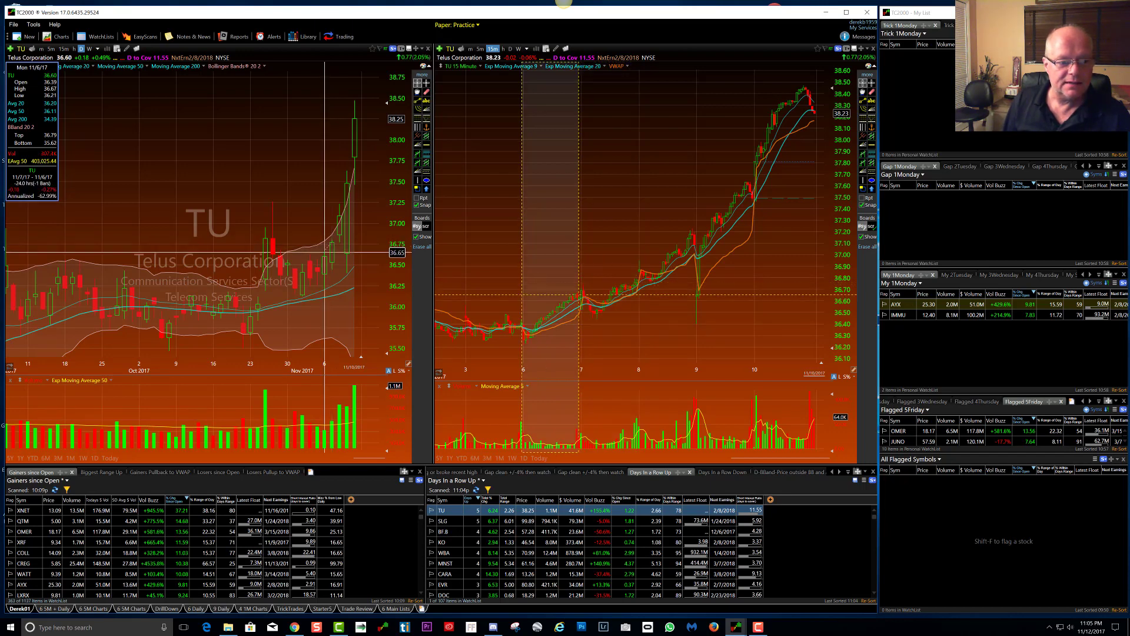
{"action": "left_click_drag", "start_coordinate": [325, 256], "coordinate": [336, 182]}
{"action": "scroll", "coordinate": [260, 198], "scroll_direction": "down", "scroll_amount": 2}
{"action": "scroll", "coordinate": [260, 197], "scroll_direction": "down", "scroll_amount": 2}
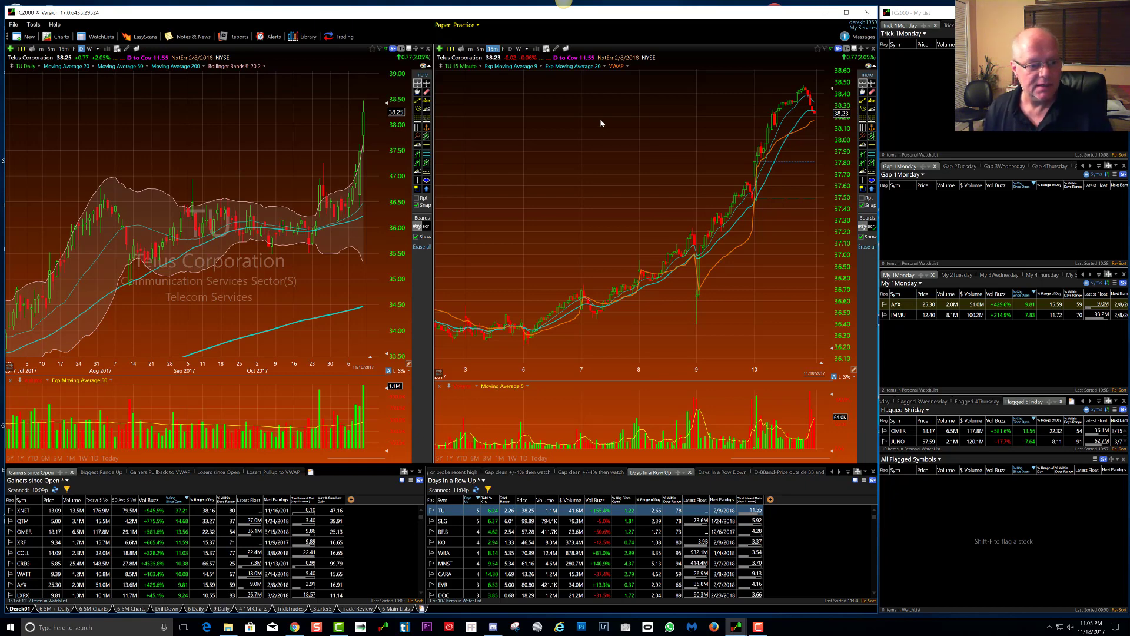
- Add the symbol TU to the My 1Monday watchlist
{"action": "left_click", "coordinate": [1094, 283]}
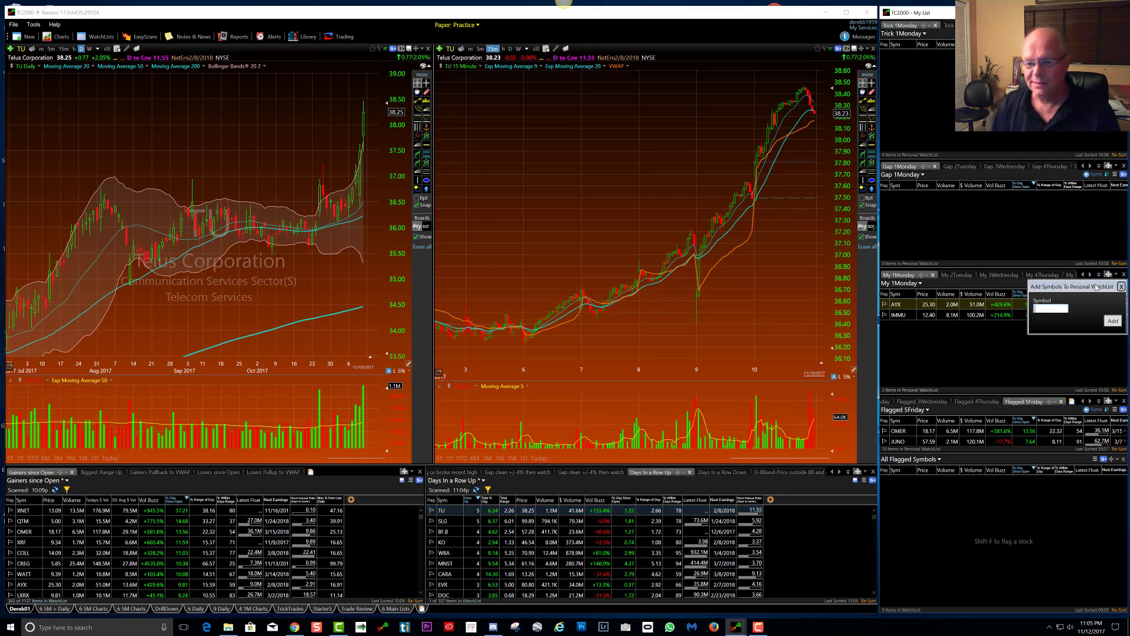
{"action": "type", "text": "TU"}
{"action": "key", "text": "Return"}
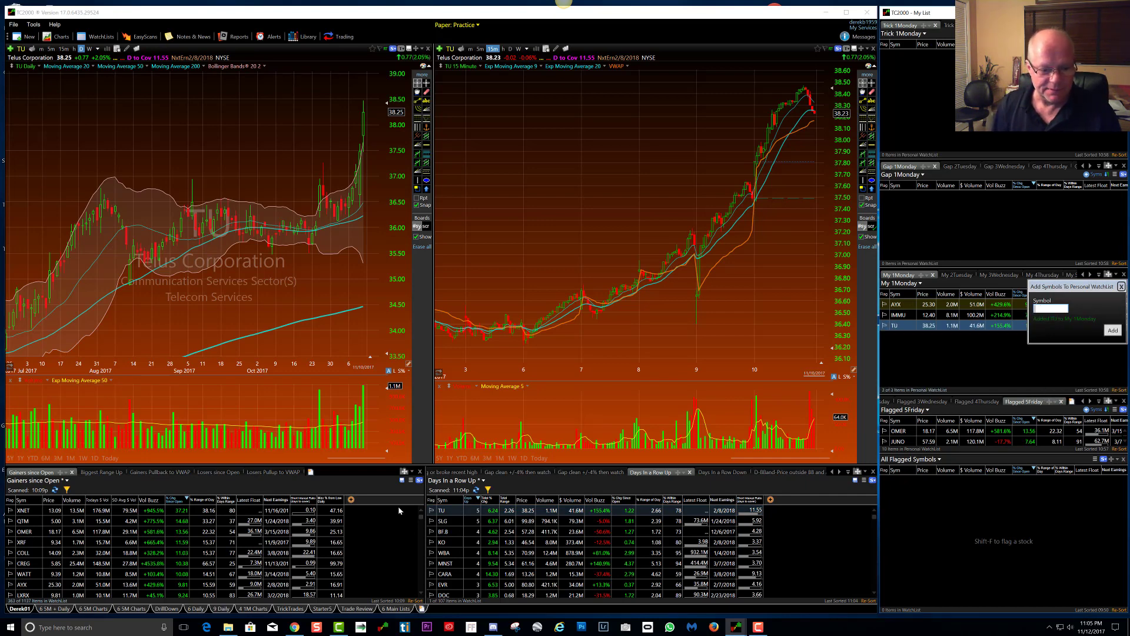
- Load SLG from the Days In a Row Up results and inspect the price level around 100 on its daily chart
{"action": "left_click", "coordinate": [451, 525]}
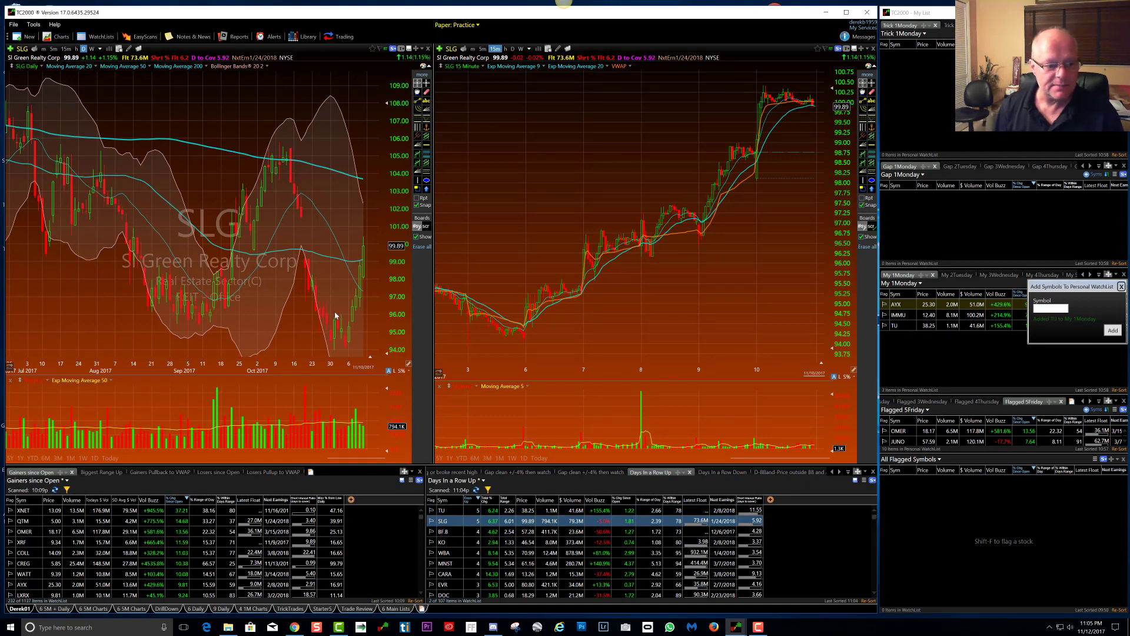
{"action": "scroll", "coordinate": [334, 314], "scroll_direction": "up", "scroll_amount": 2}
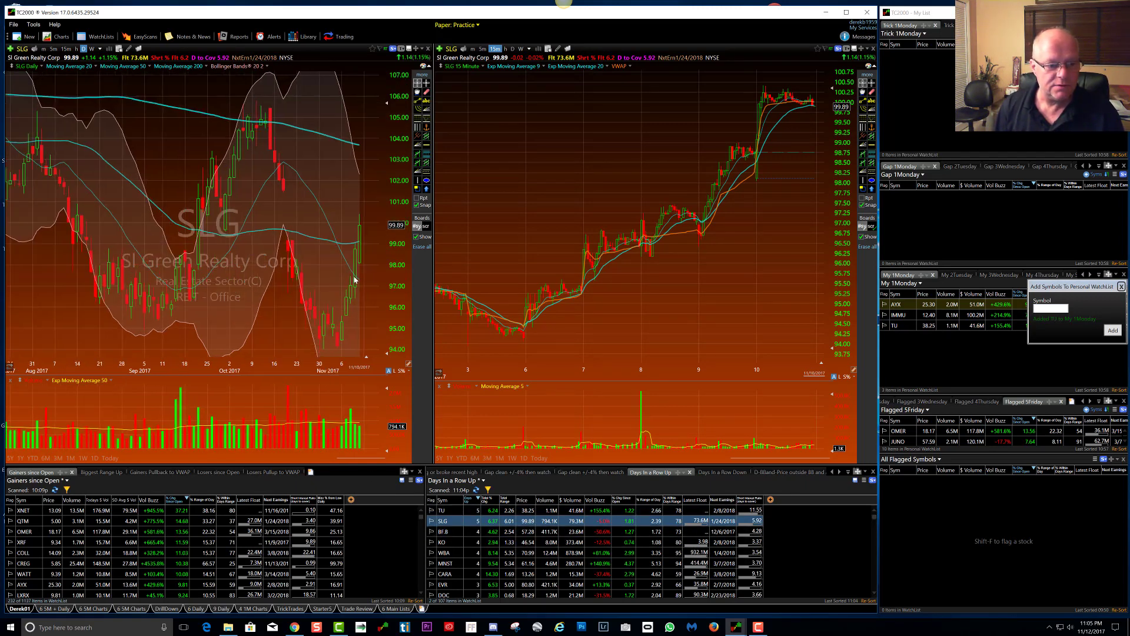
{"action": "scroll", "coordinate": [358, 243], "scroll_direction": "down", "scroll_amount": 1}
{"action": "scroll", "coordinate": [355, 255], "scroll_direction": "down", "scroll_amount": 1}
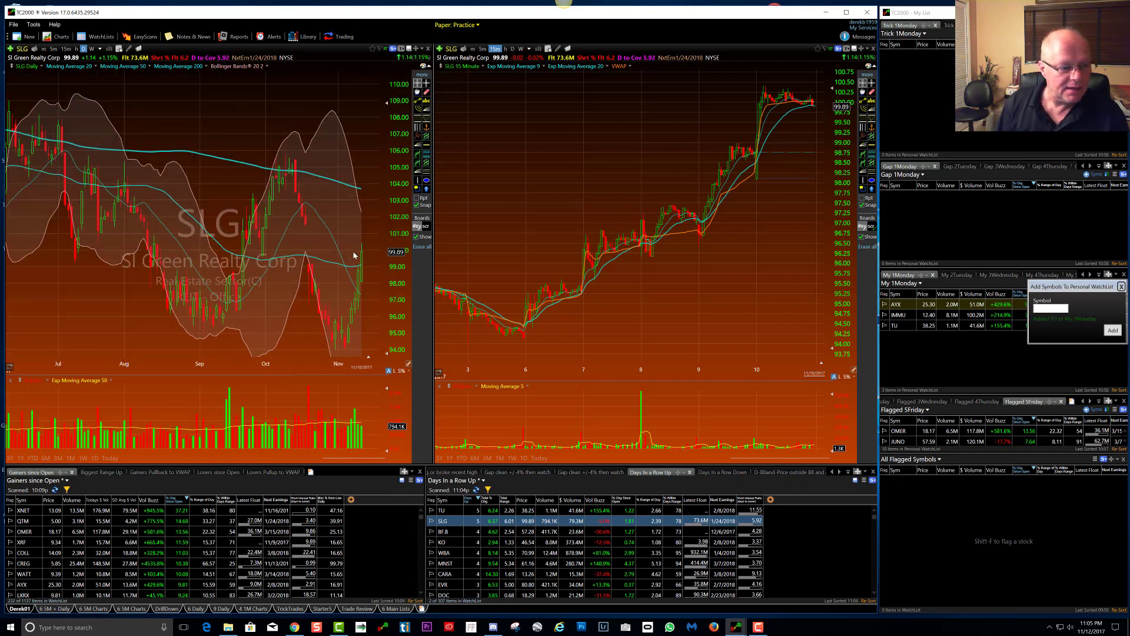
{"action": "left_click", "coordinate": [342, 256]}
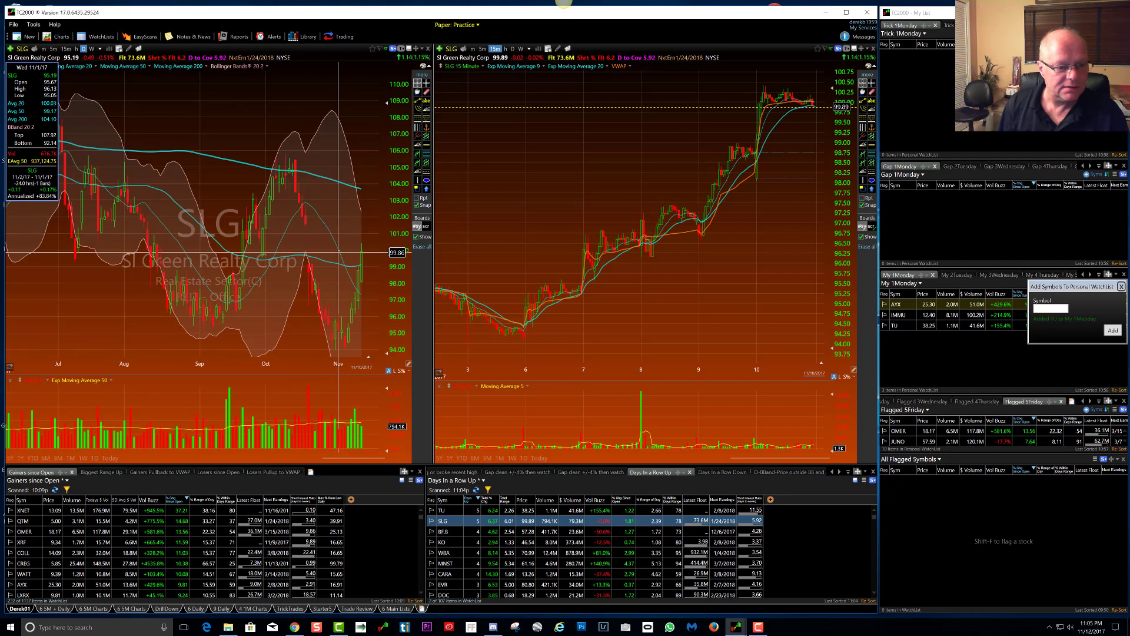
{"action": "left_click_drag", "start_coordinate": [338, 254], "coordinate": [344, 272]}
{"action": "left_click", "coordinate": [344, 255]}
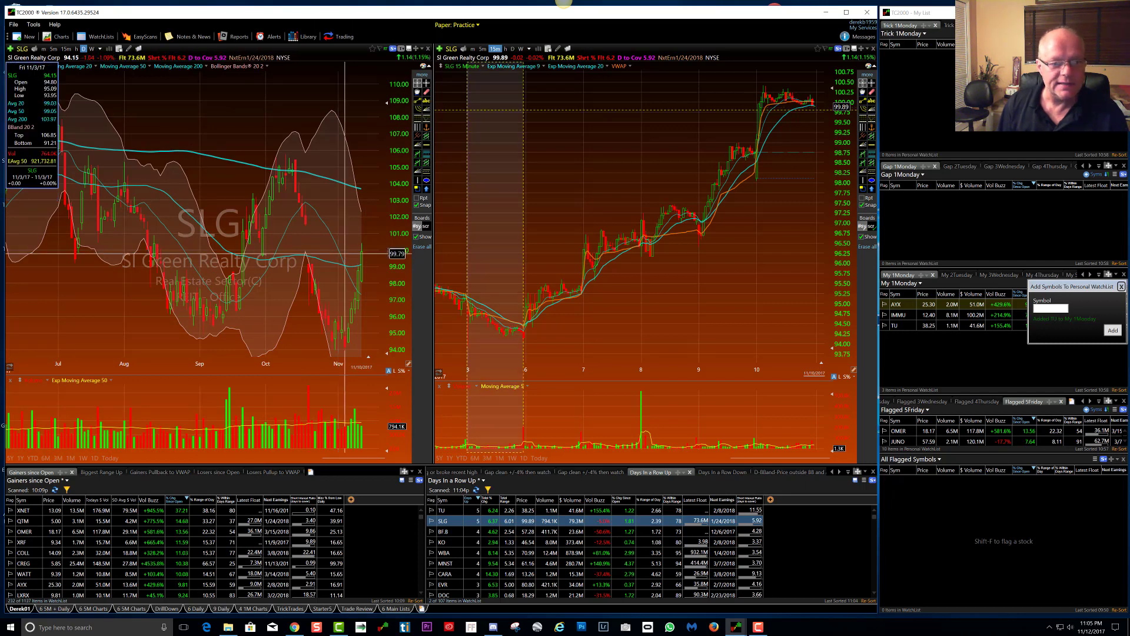
{"action": "left_click_drag", "start_coordinate": [342, 252], "coordinate": [342, 250]}
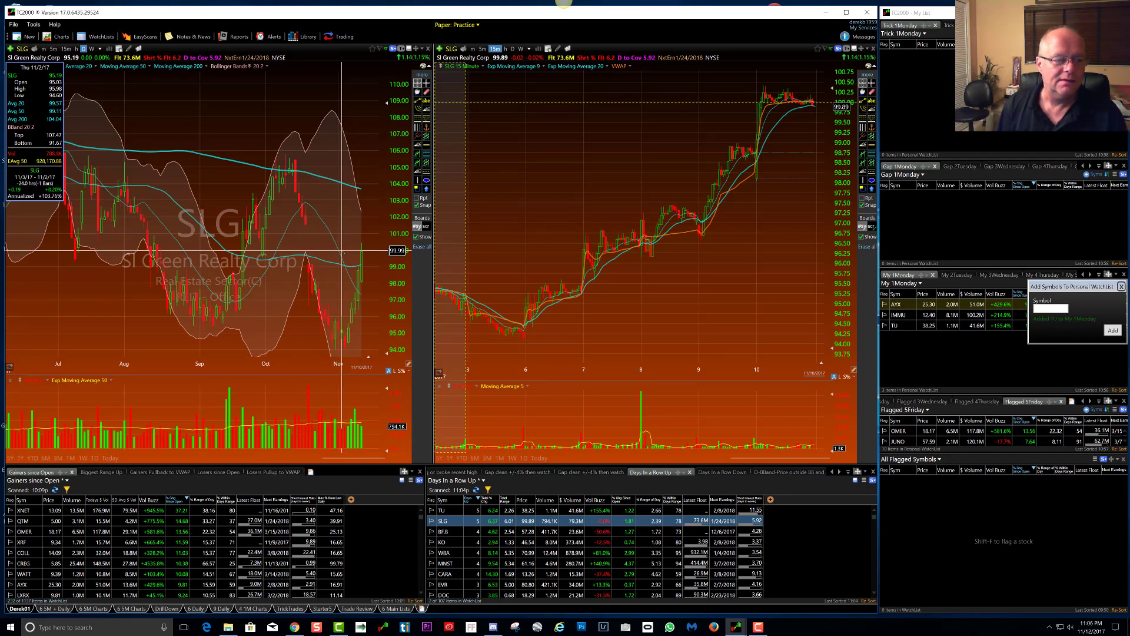
{"action": "left_click_drag", "start_coordinate": [342, 250], "coordinate": [343, 255]}
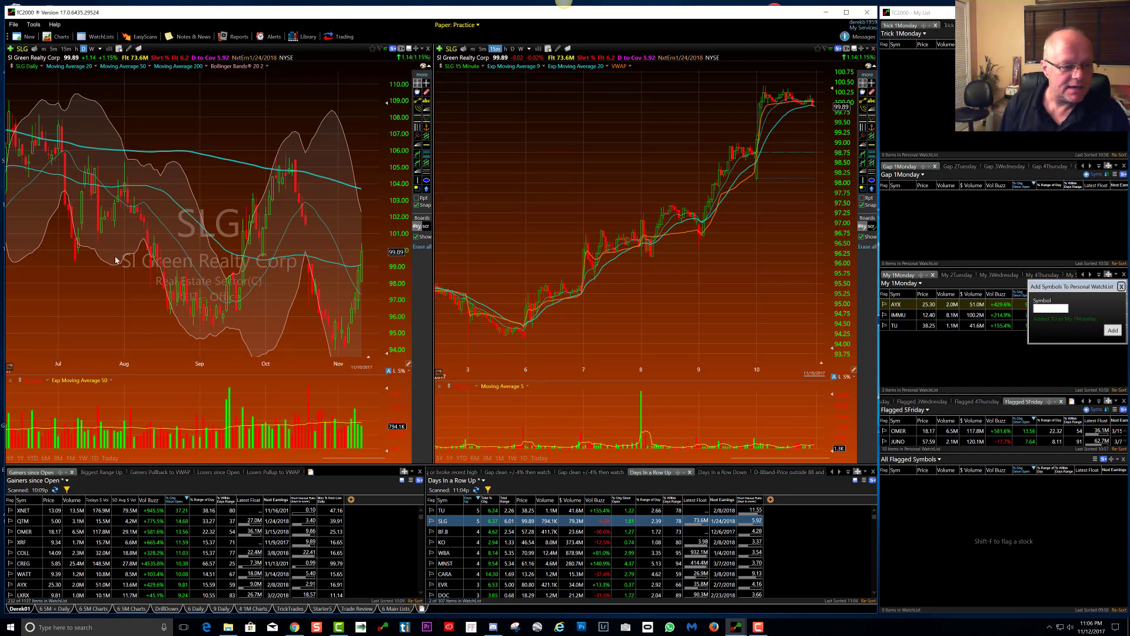
- Examine SLG's longer daily history back to early 2017 for earlier price levels and compare it with the recent months
{"action": "scroll", "coordinate": [116, 260], "scroll_direction": "down", "scroll_amount": 5}
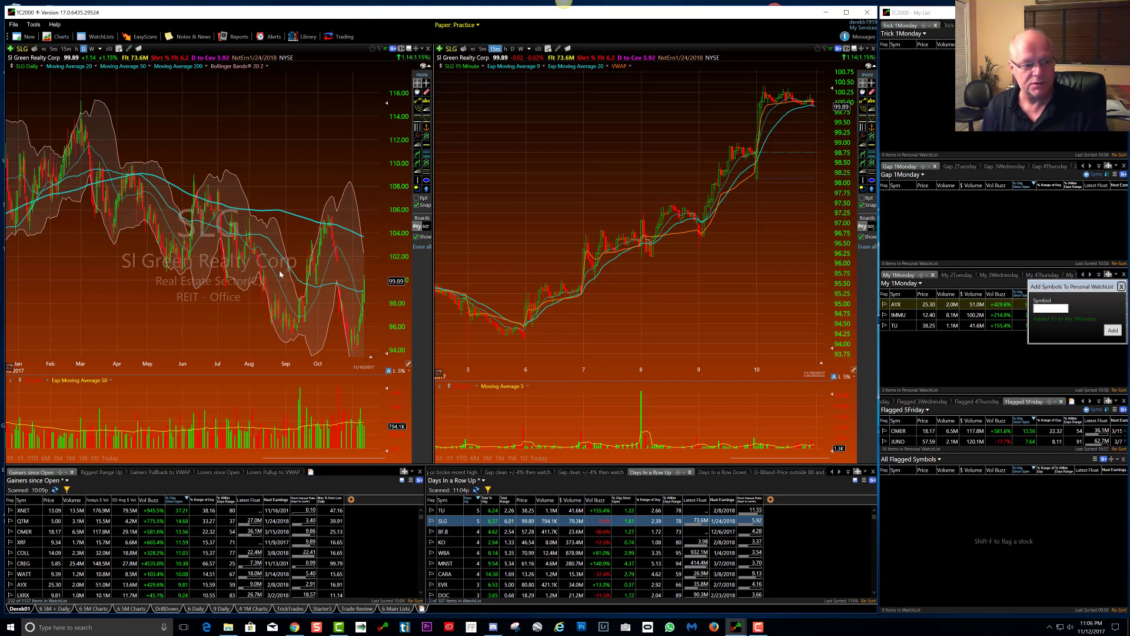
{"action": "scroll", "coordinate": [301, 284], "scroll_direction": "up", "scroll_amount": 3}
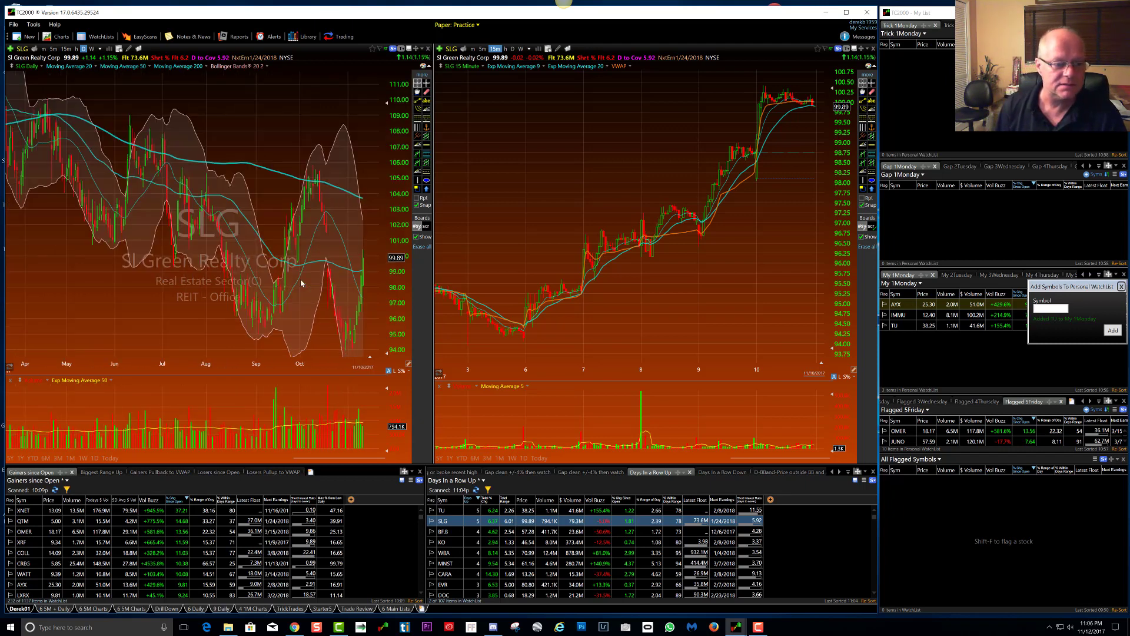
{"action": "scroll", "coordinate": [302, 283], "scroll_direction": "up", "scroll_amount": 2}
{"action": "left_click_drag", "start_coordinate": [67, 246], "coordinate": [70, 242]}
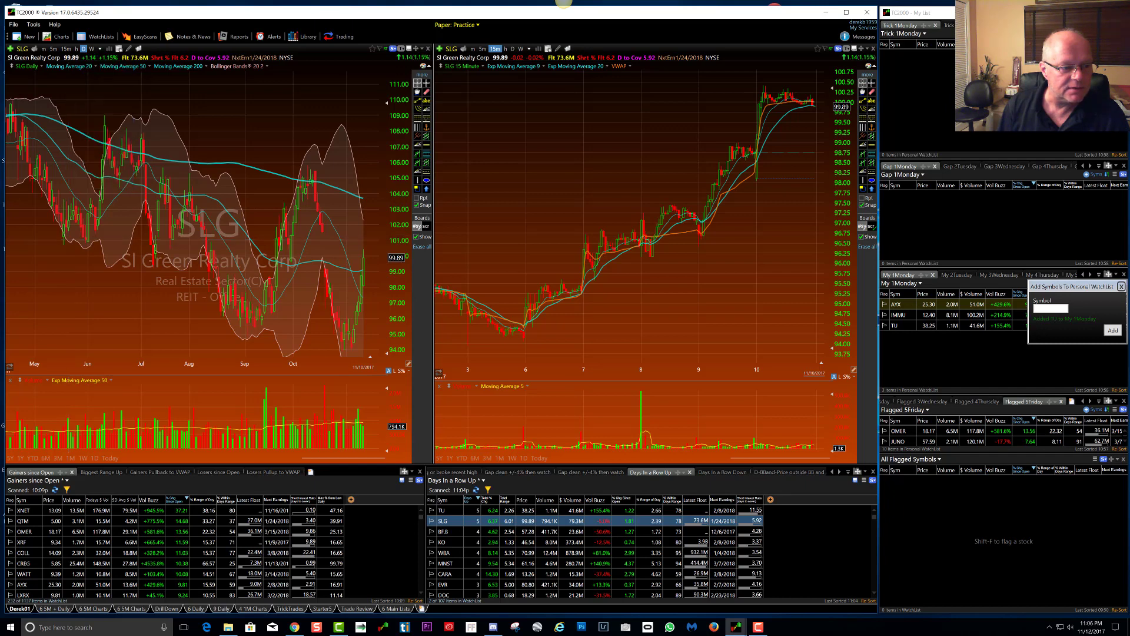
{"action": "scroll", "coordinate": [69, 243], "scroll_direction": "down", "scroll_amount": 2}
{"action": "left_click_drag", "start_coordinate": [122, 270], "coordinate": [124, 267]}
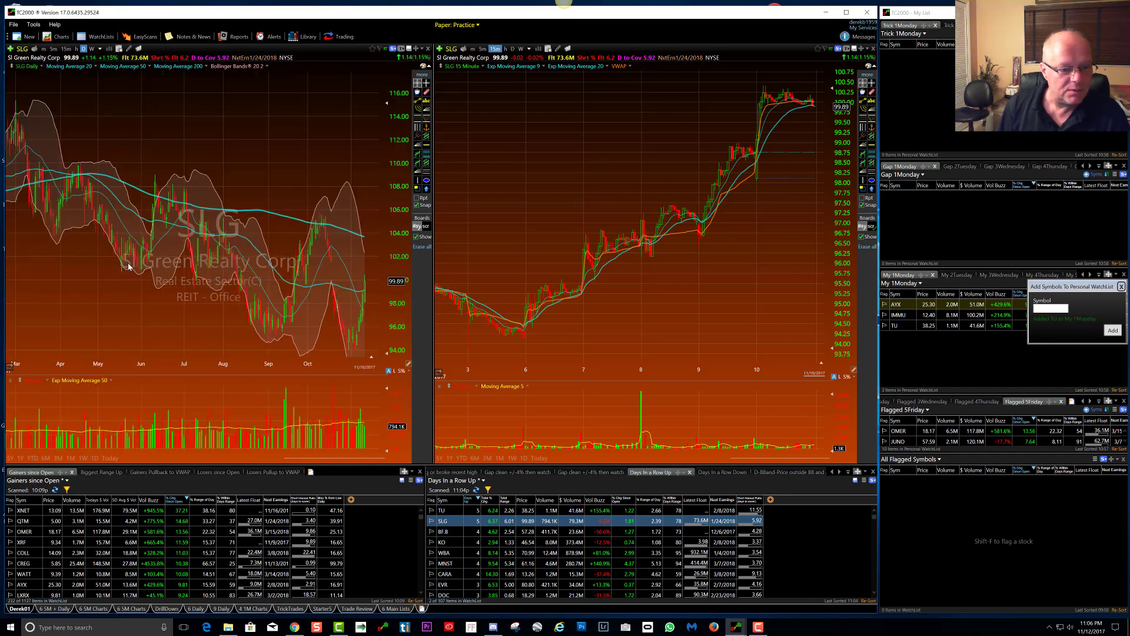
{"action": "scroll", "coordinate": [126, 266], "scroll_direction": "up", "scroll_amount": 2}
{"action": "left_click_drag", "start_coordinate": [64, 236], "coordinate": [279, 236]}
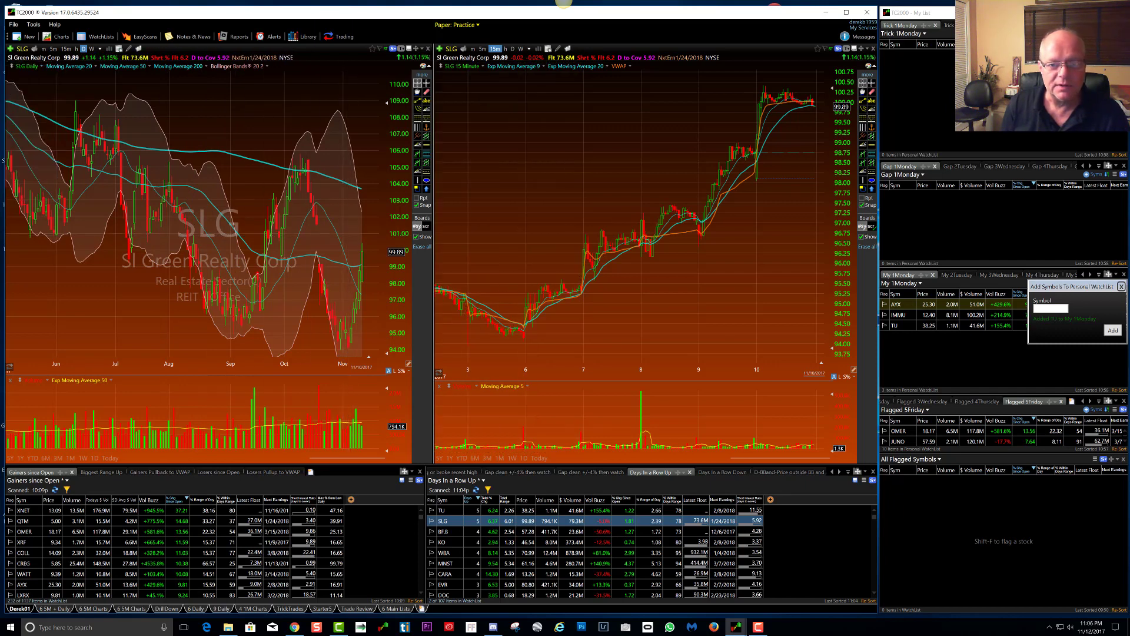
{"action": "scroll", "coordinate": [351, 235], "scroll_direction": "up", "scroll_amount": 4}
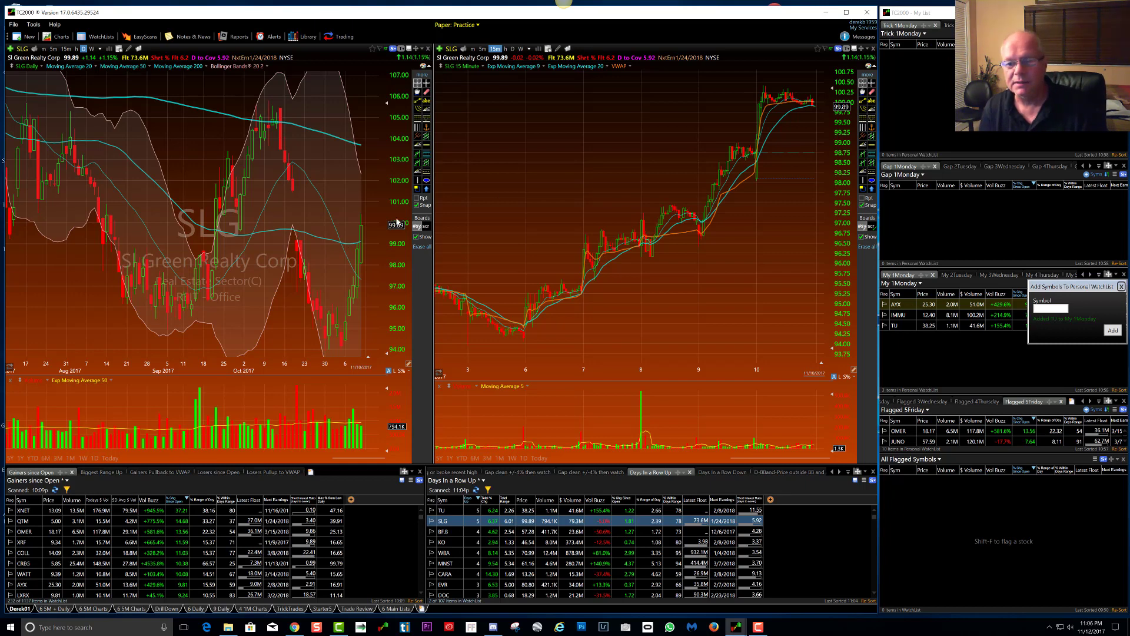
- Add the symbol SLG to the My 1Monday watchlist and review its daily chart back to June
{"action": "left_click", "coordinate": [1055, 308]}
{"action": "type", "text": "slg"}
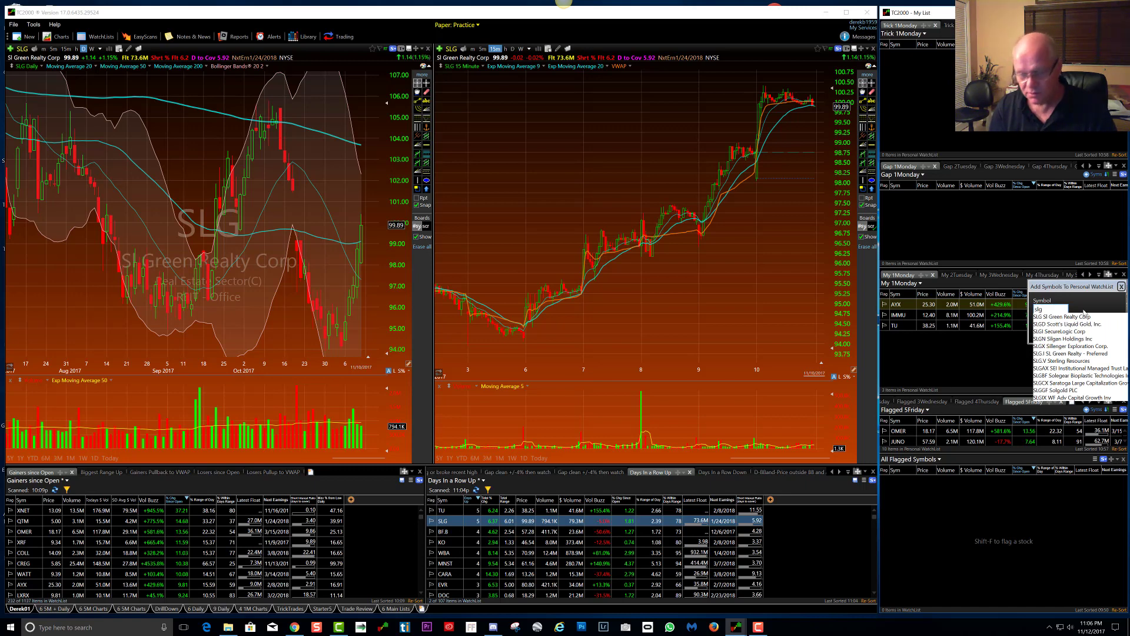
{"action": "left_click", "coordinate": [1085, 314]}
{"action": "scroll", "coordinate": [316, 208], "scroll_direction": "down", "scroll_amount": 2}
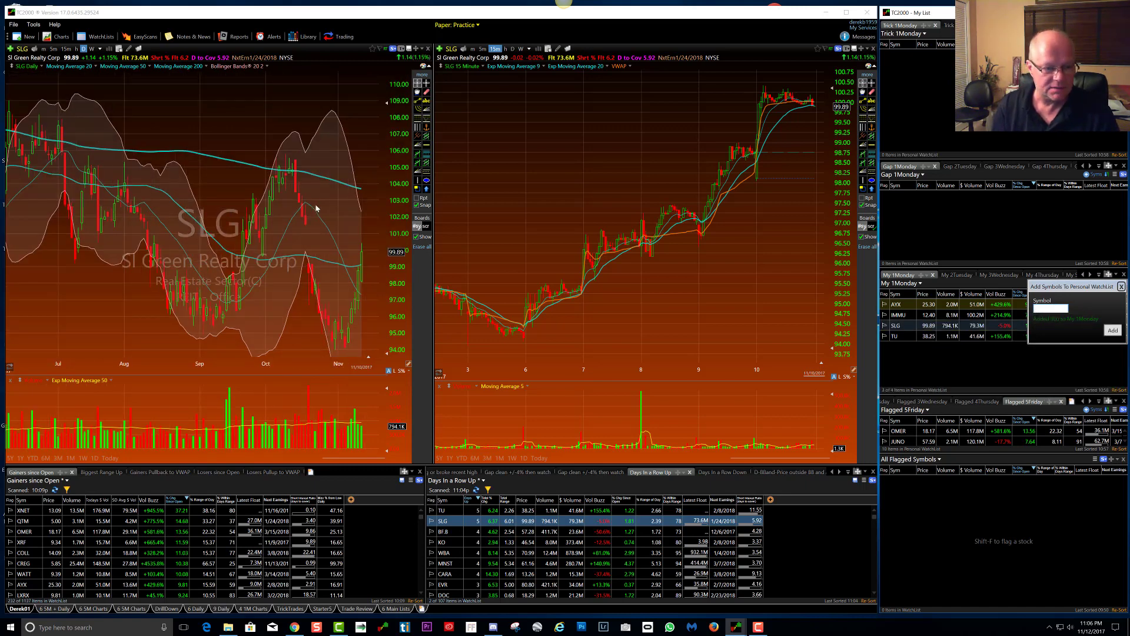
{"action": "scroll", "coordinate": [316, 207], "scroll_direction": "down", "scroll_amount": 1}
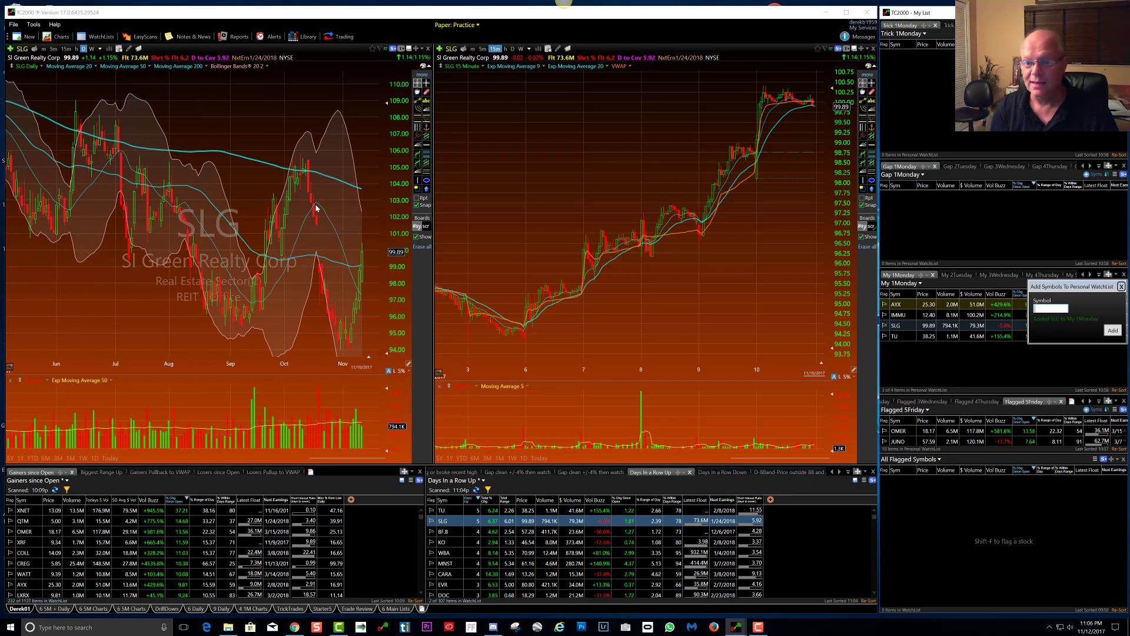
- Review BF.B and KO from the Days In a Row Up results and draw a horizontal line at 46.75 on KO's daily chart
{"action": "left_click", "coordinate": [445, 532]}
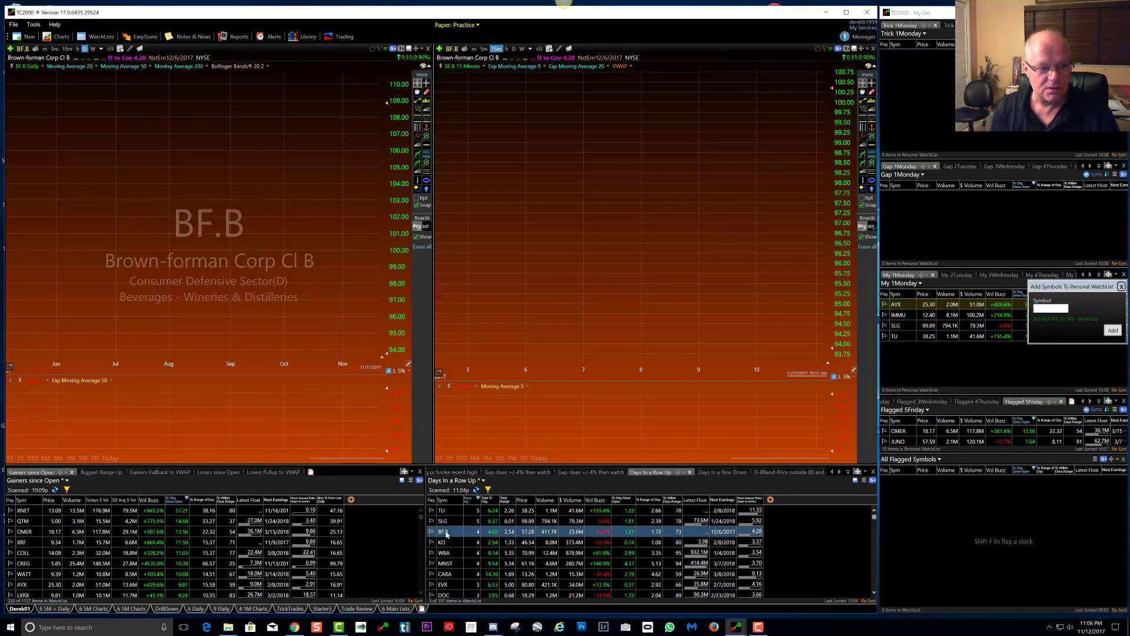
{"action": "scroll", "coordinate": [259, 296], "scroll_direction": "down", "scroll_amount": 3}
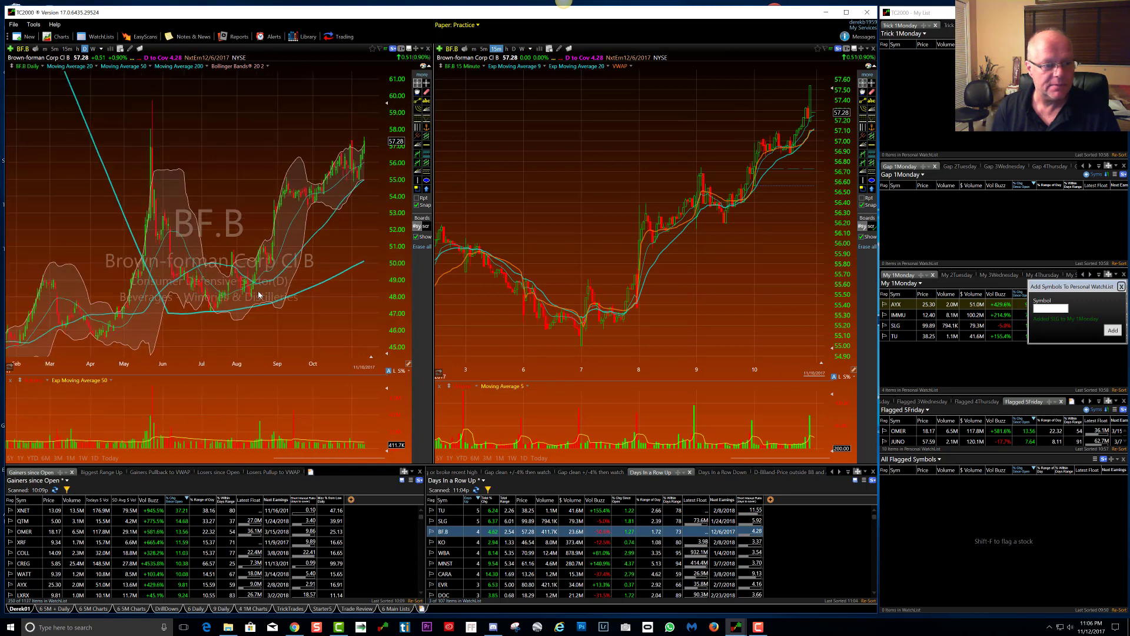
{"action": "key", "text": "Down"}
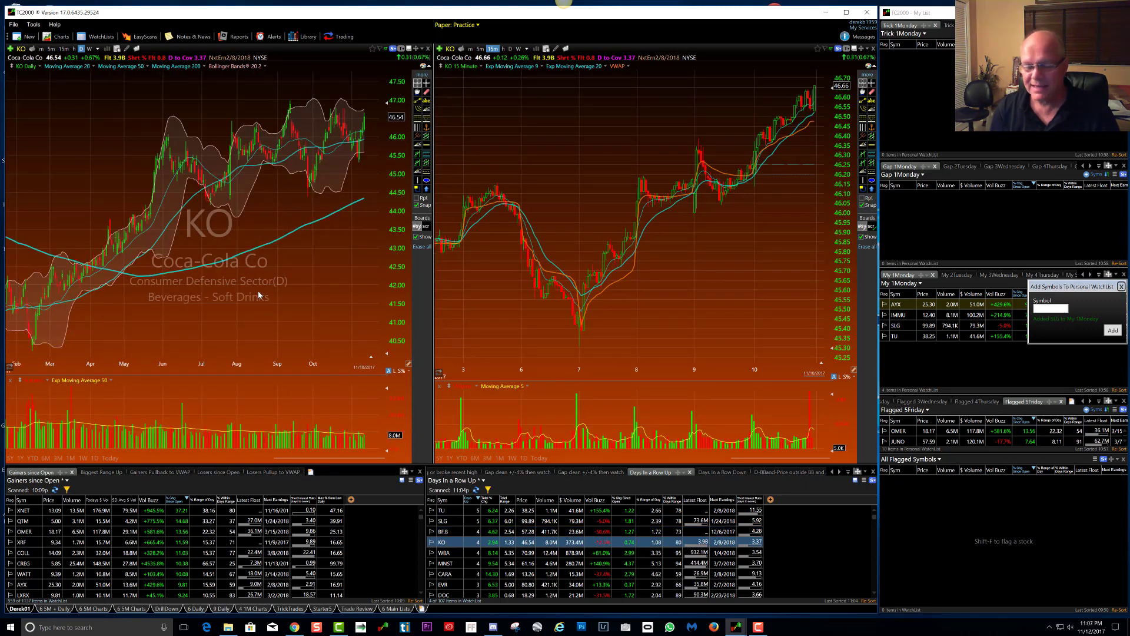
{"action": "scroll", "coordinate": [274, 148], "scroll_direction": "up", "scroll_amount": 5}
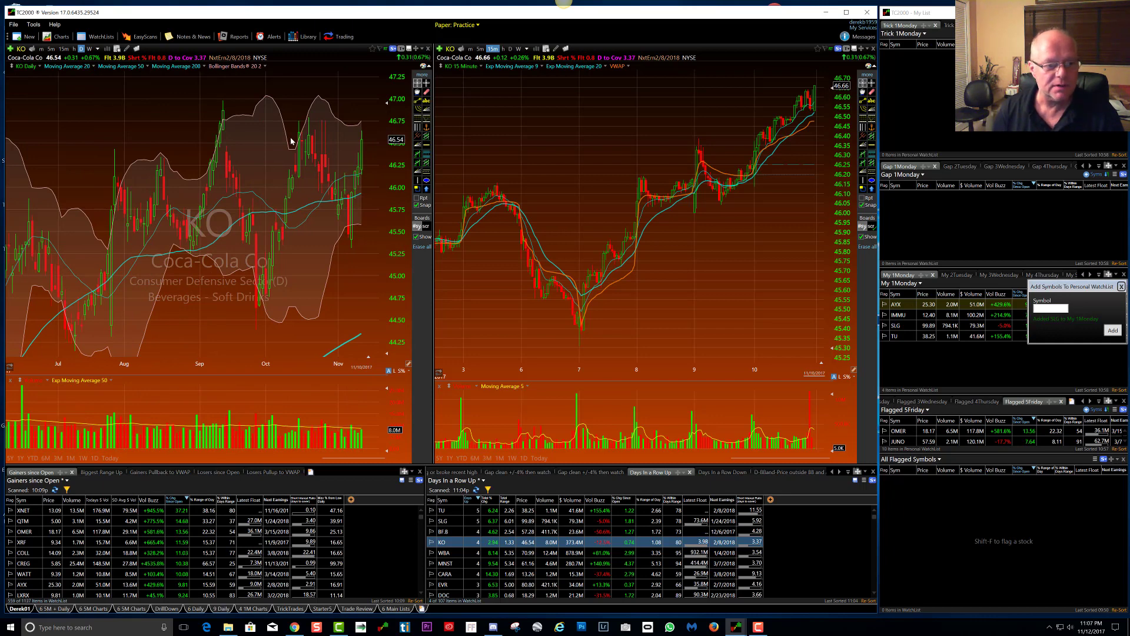
{"action": "scroll", "coordinate": [261, 129], "scroll_direction": "down", "scroll_amount": 1}
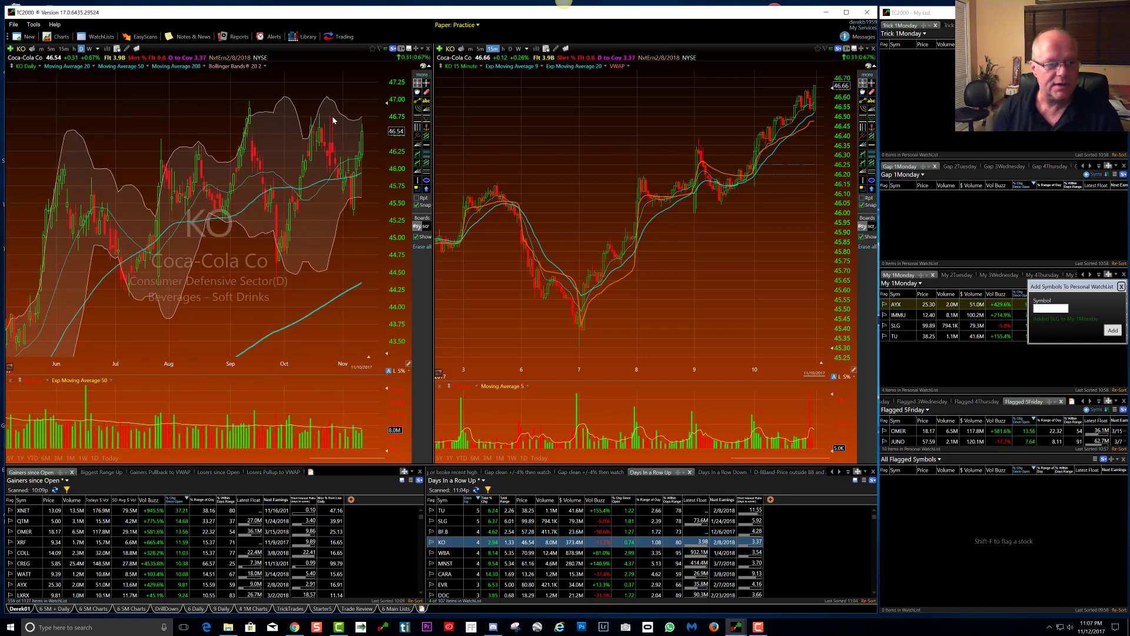
{"action": "left_click", "coordinate": [426, 145]}
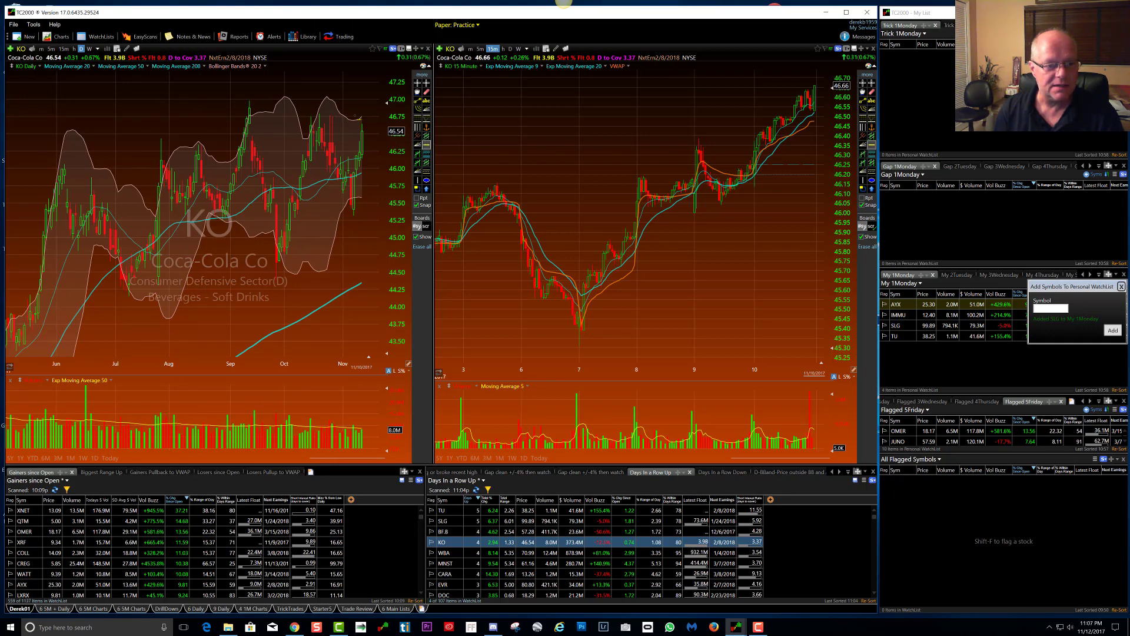
{"action": "left_click_drag", "start_coordinate": [359, 119], "coordinate": [360, 118]}
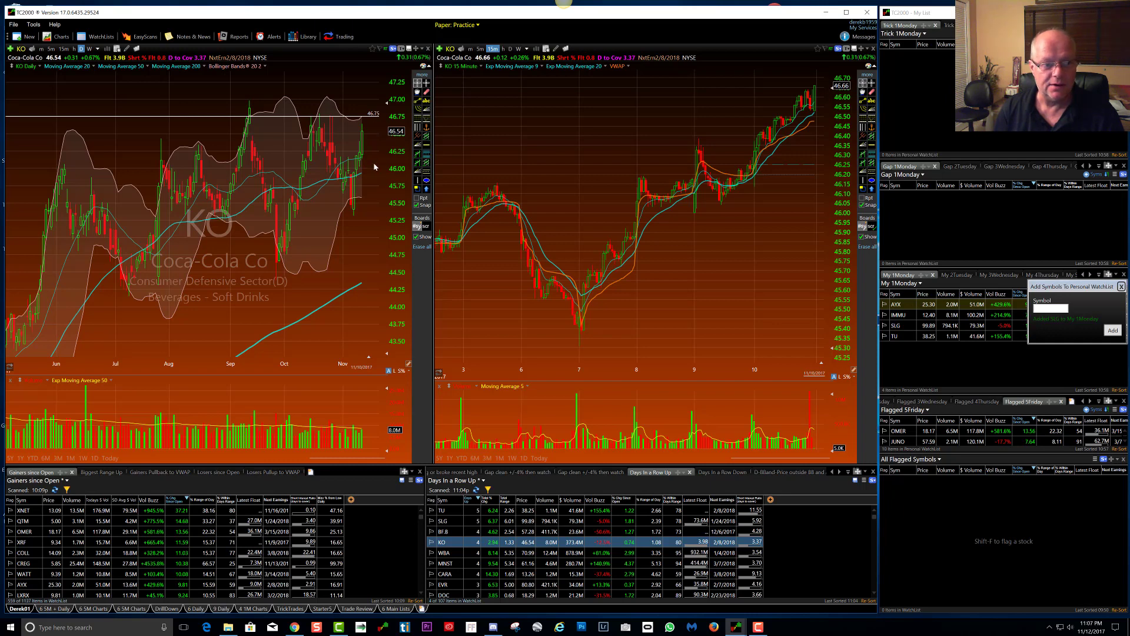
- Review the charts of WBA, MNST and CARA from the Days In a Row Up results, including MNST's daily history back to spring
{"action": "key", "text": "Down"}
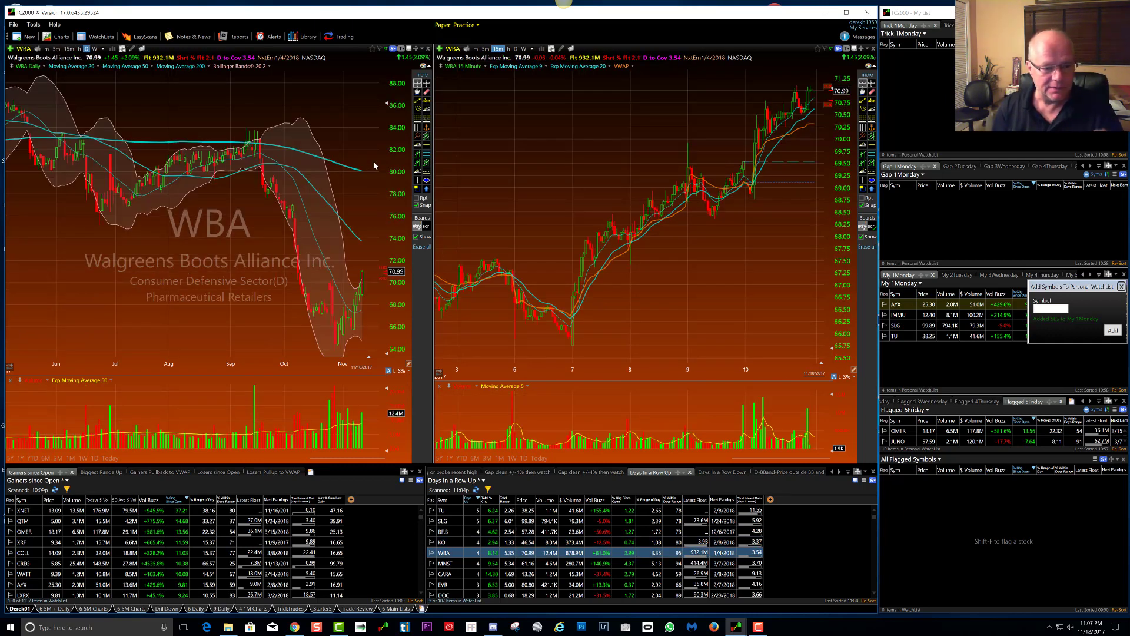
{"action": "key", "text": "Down"}
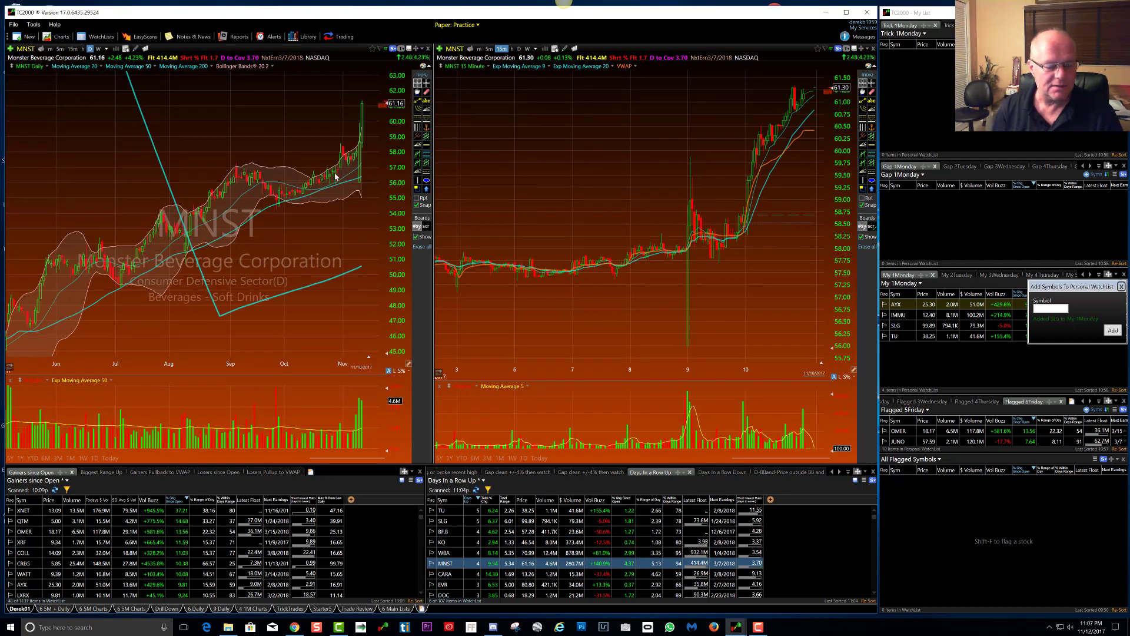
{"action": "scroll", "coordinate": [336, 177], "scroll_direction": "down", "scroll_amount": 2}
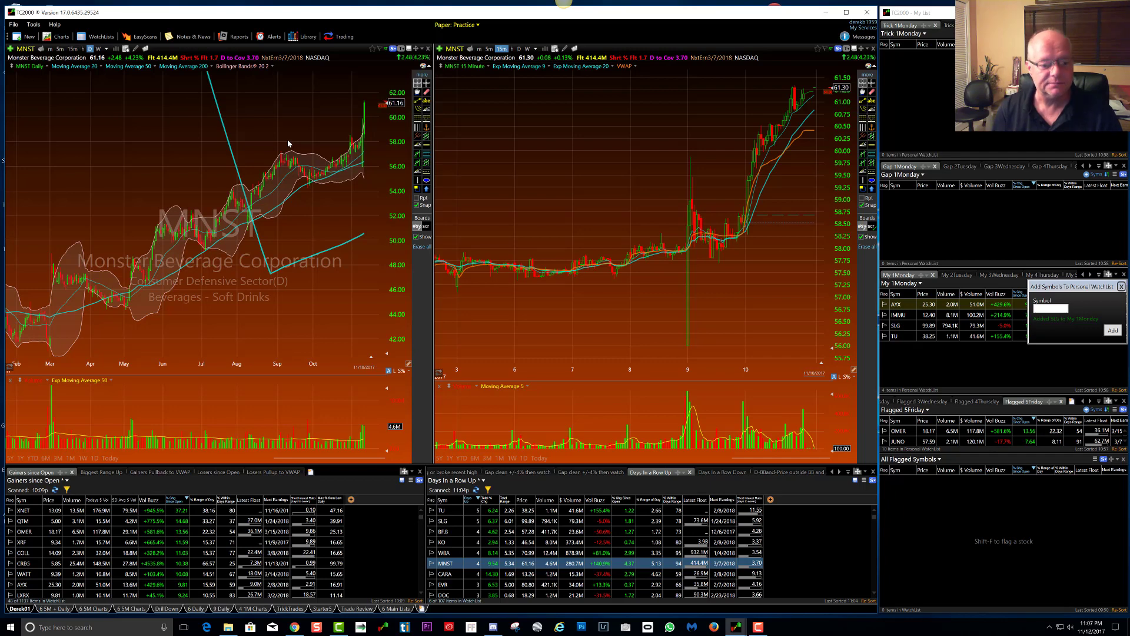
{"action": "scroll", "coordinate": [288, 144], "scroll_direction": "up", "scroll_amount": 1}
{"action": "scroll", "coordinate": [288, 144], "scroll_direction": "up", "scroll_amount": 1}
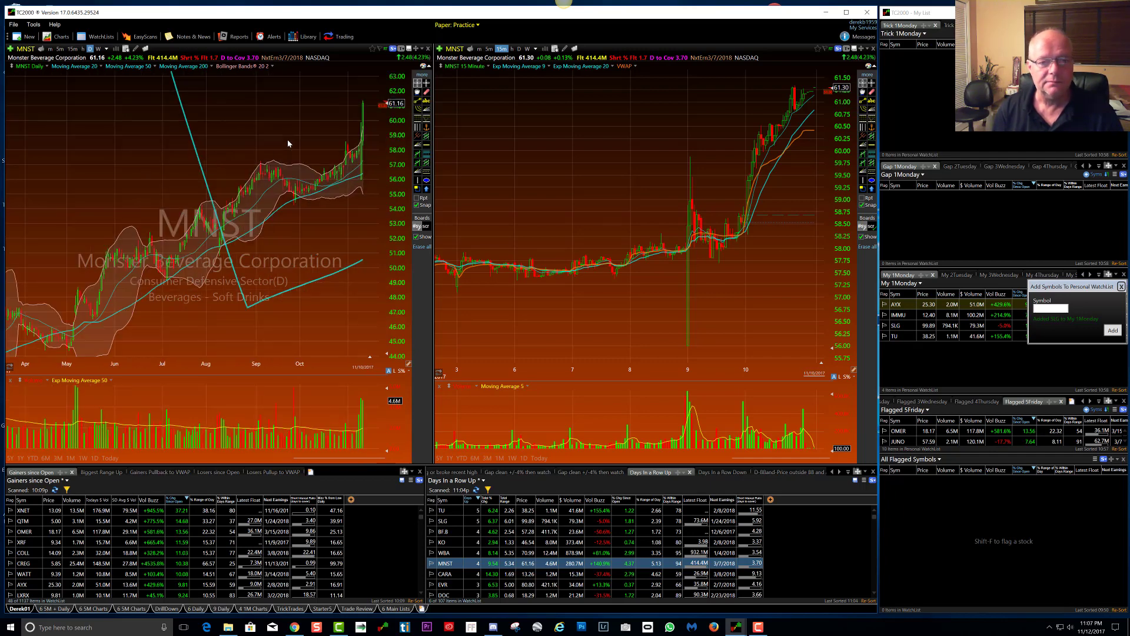
{"action": "key", "text": "Down"}
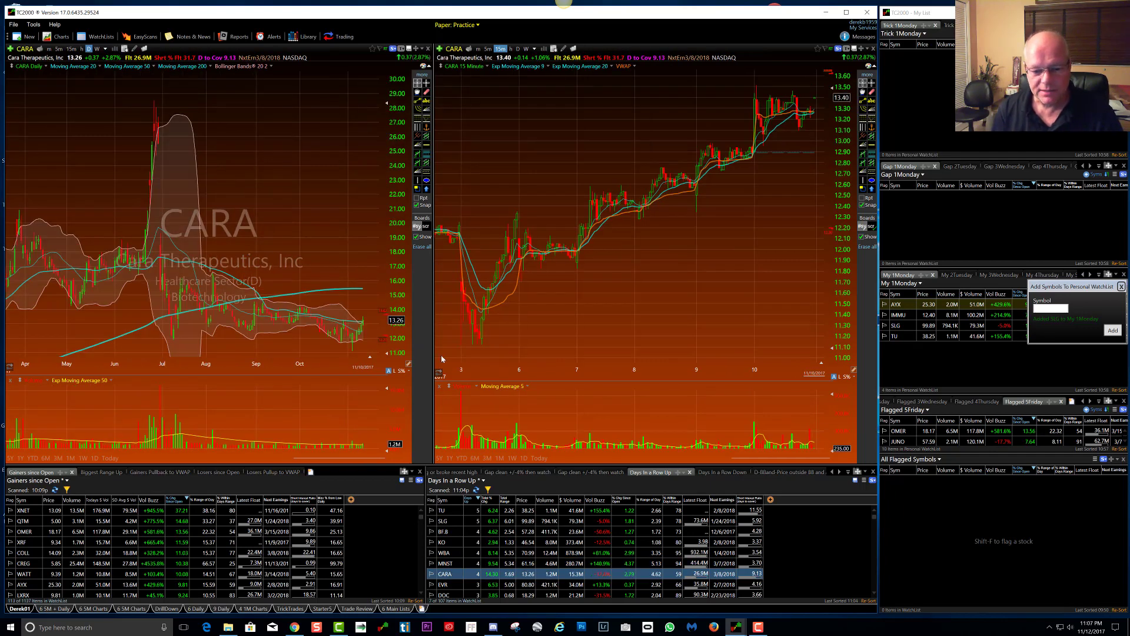
- Show the results of the scan D-BBand-Price outside BB and at T/B of candle
{"action": "left_click", "coordinate": [785, 473]}
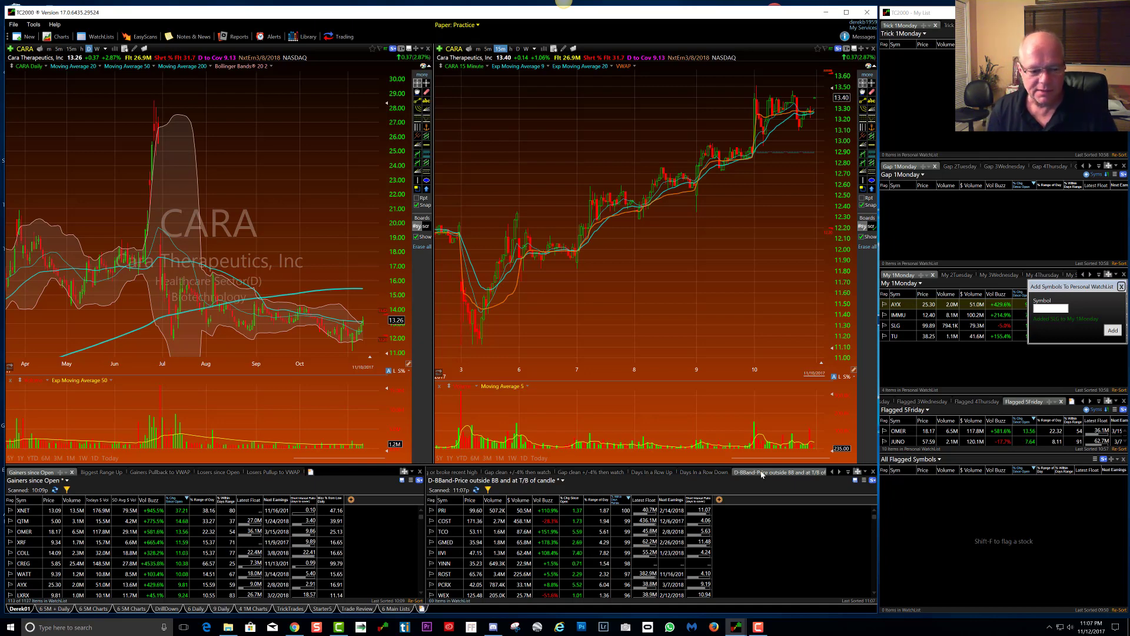
{"action": "left_click", "coordinate": [833, 472]}
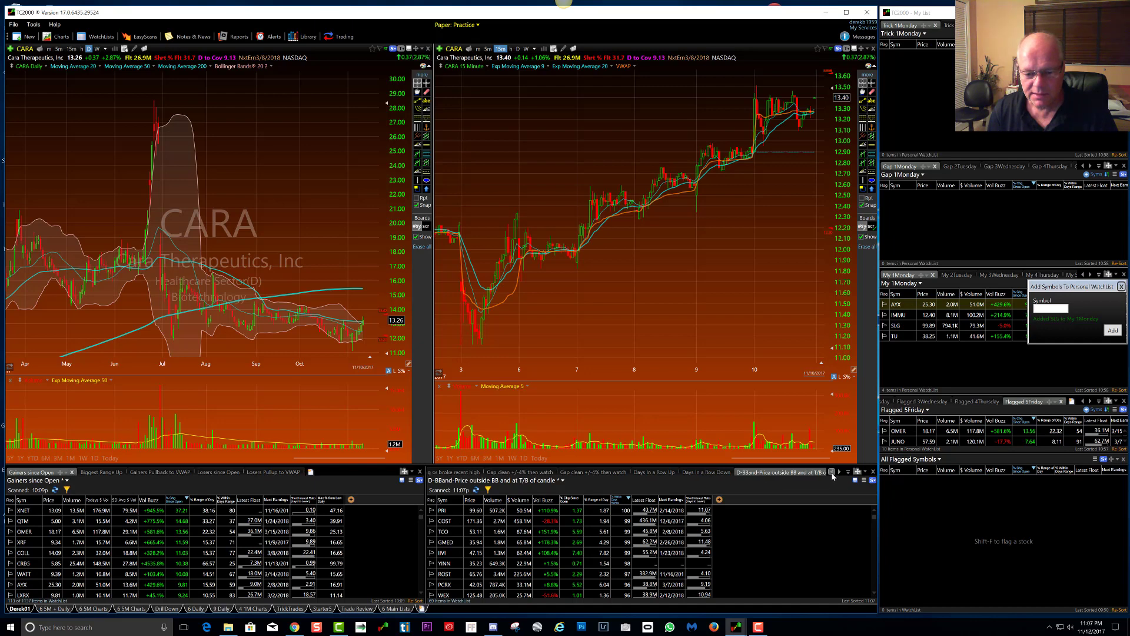
{"action": "left_click", "coordinate": [841, 473]}
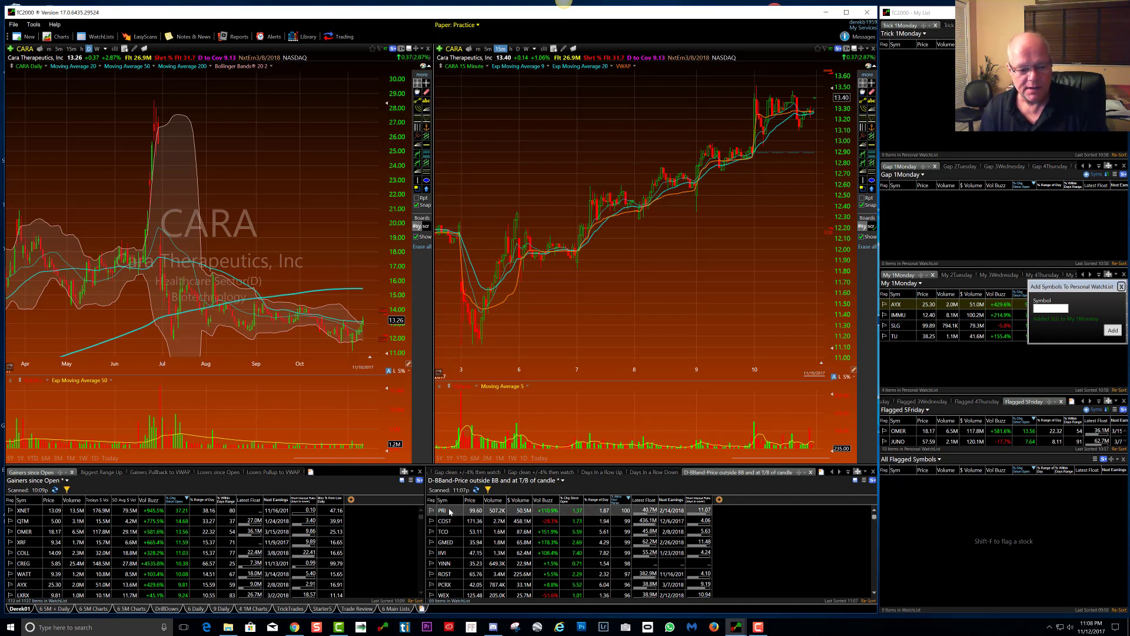
- Load PRI from the scan results and inspect its latest daily candles against the upper Bollinger Band and earlier price action
{"action": "left_click", "coordinate": [469, 510]}
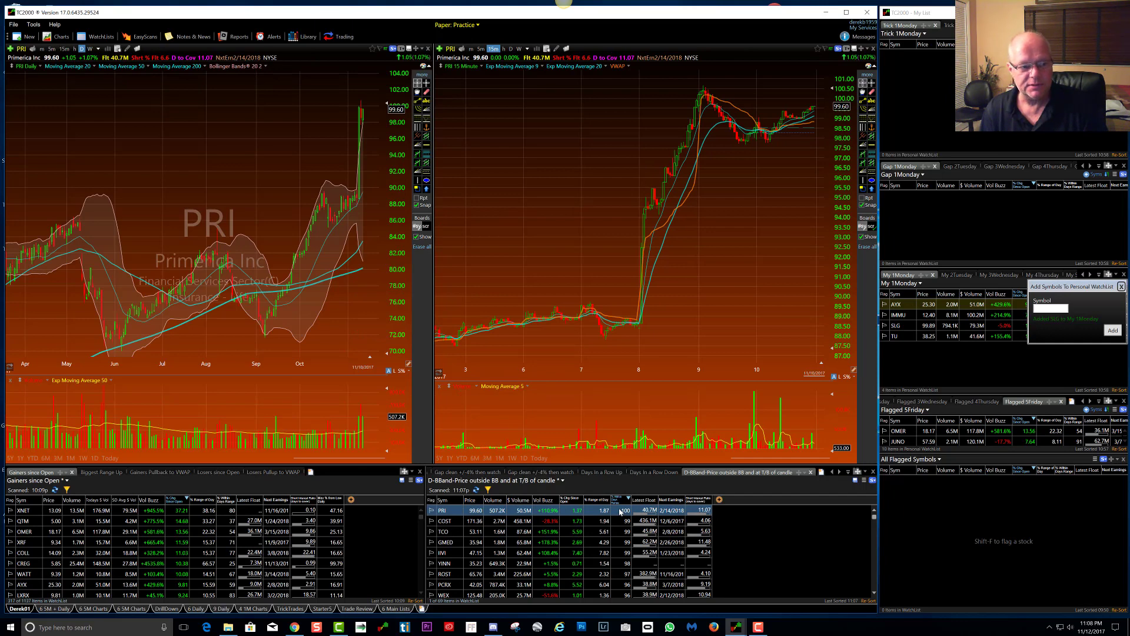
{"action": "scroll", "coordinate": [344, 163], "scroll_direction": "up", "scroll_amount": 2}
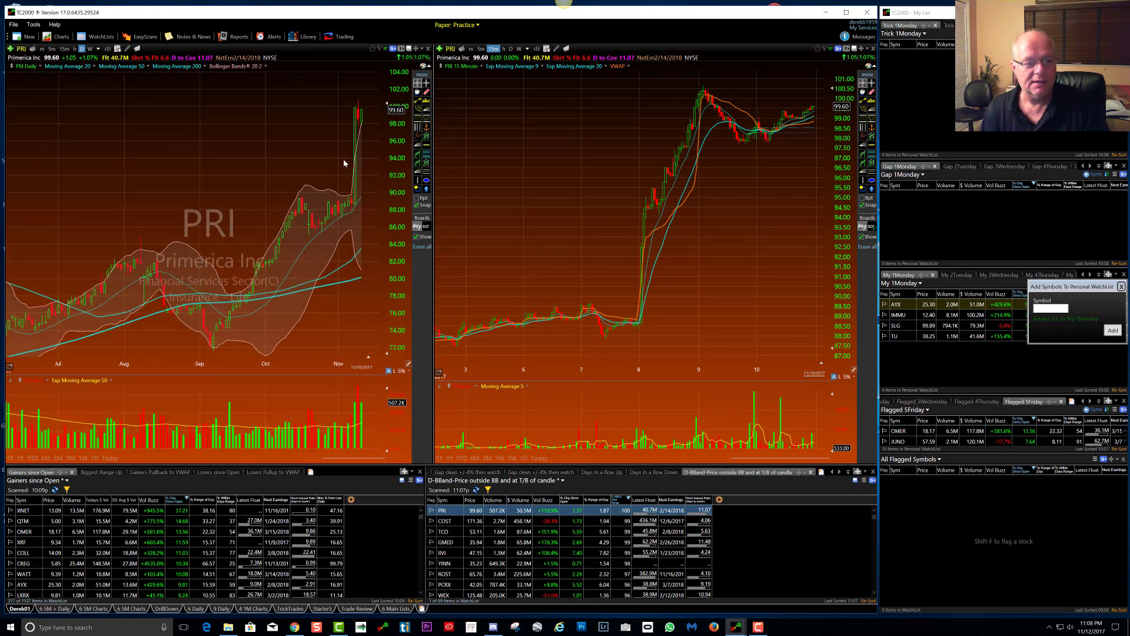
{"action": "scroll", "coordinate": [344, 163], "scroll_direction": "up", "scroll_amount": 1}
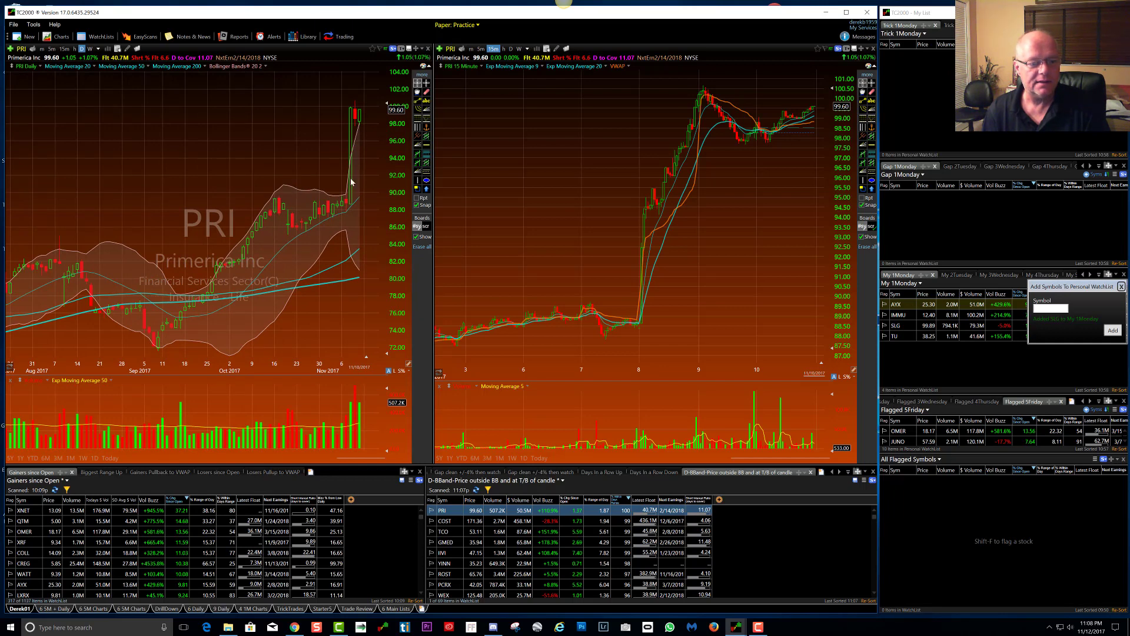
{"action": "left_click", "coordinate": [360, 114]}
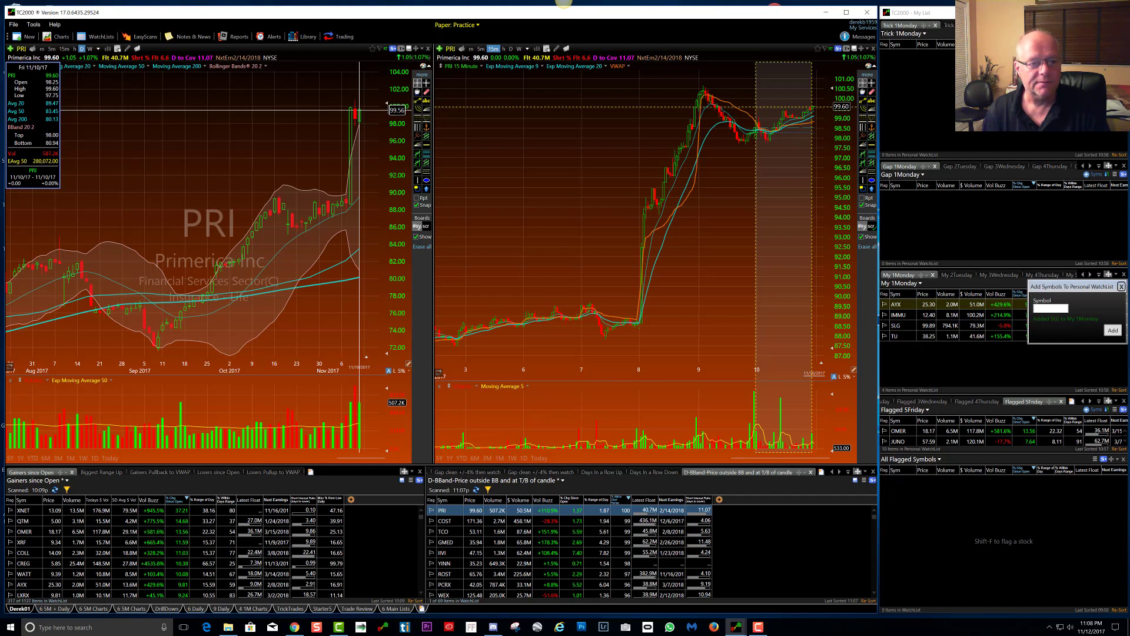
{"action": "left_click_drag", "start_coordinate": [360, 109], "coordinate": [360, 112]}
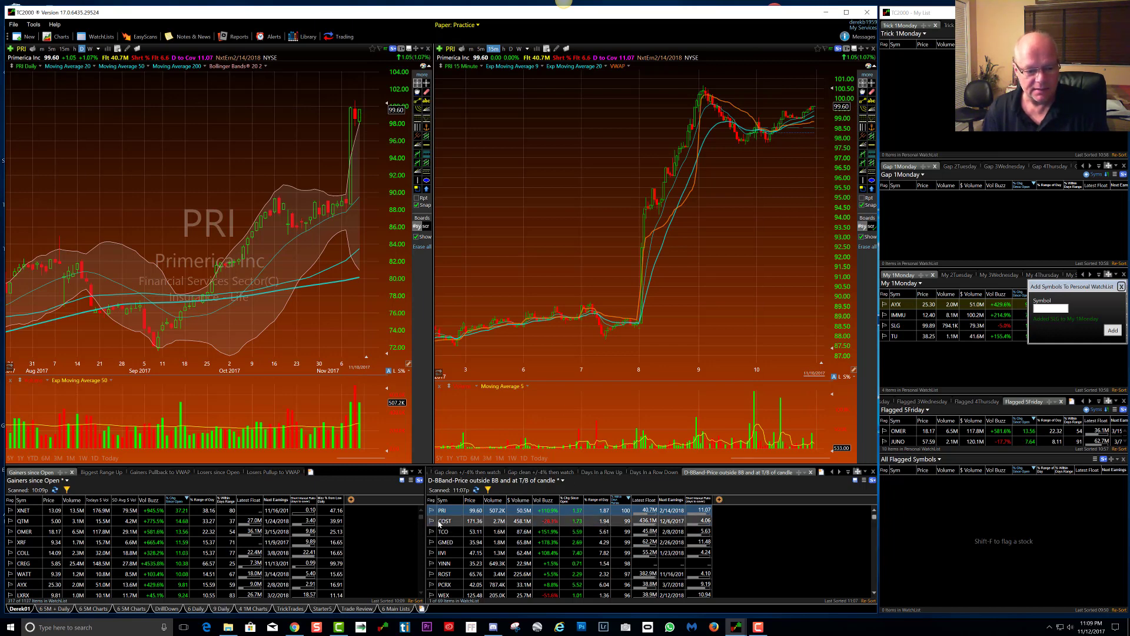
{"action": "scroll", "coordinate": [283, 200], "scroll_direction": "down", "scroll_amount": 5}
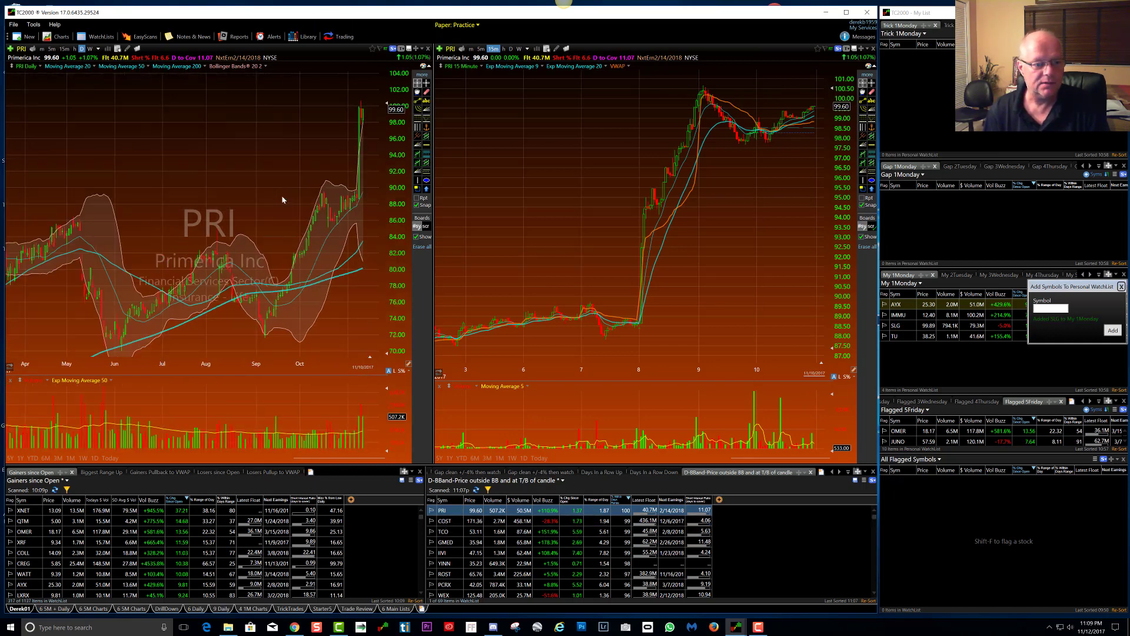
{"action": "scroll", "coordinate": [283, 201], "scroll_direction": "up", "scroll_amount": 2}
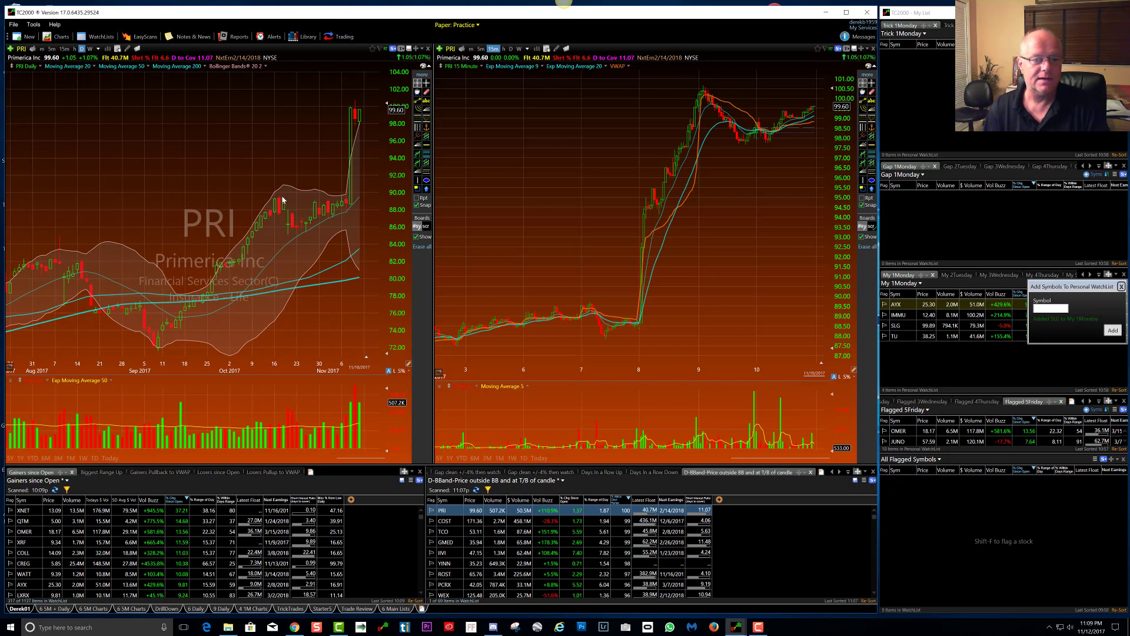
{"action": "left_click", "coordinate": [337, 109]}
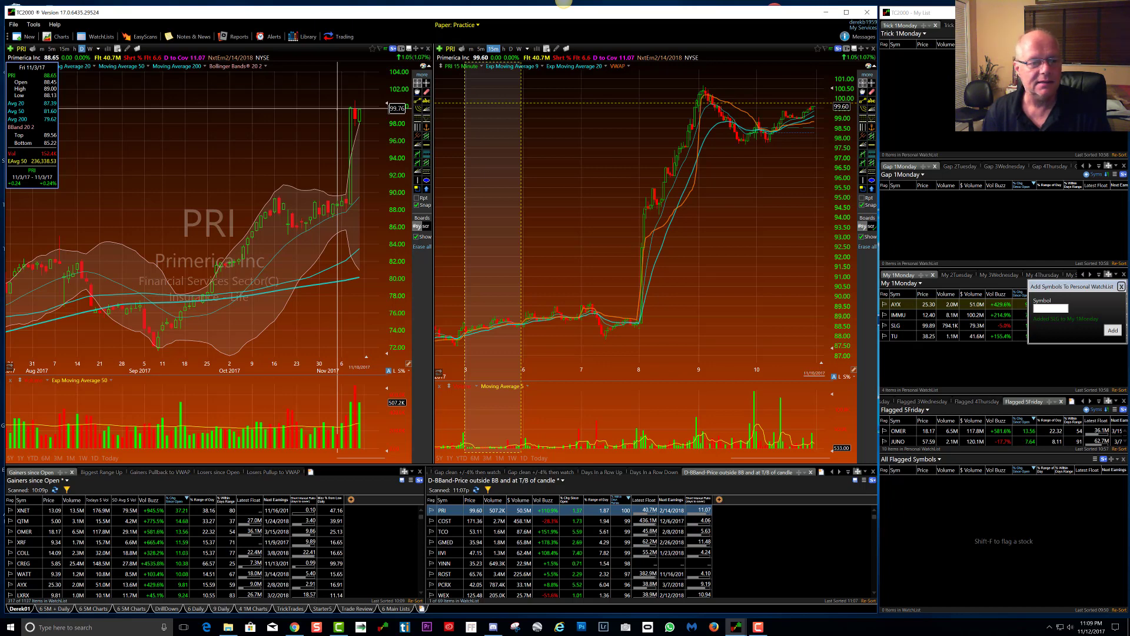
- Add the symbol PRI to the My 1Monday watchlist
{"action": "left_click", "coordinate": [1049, 308]}
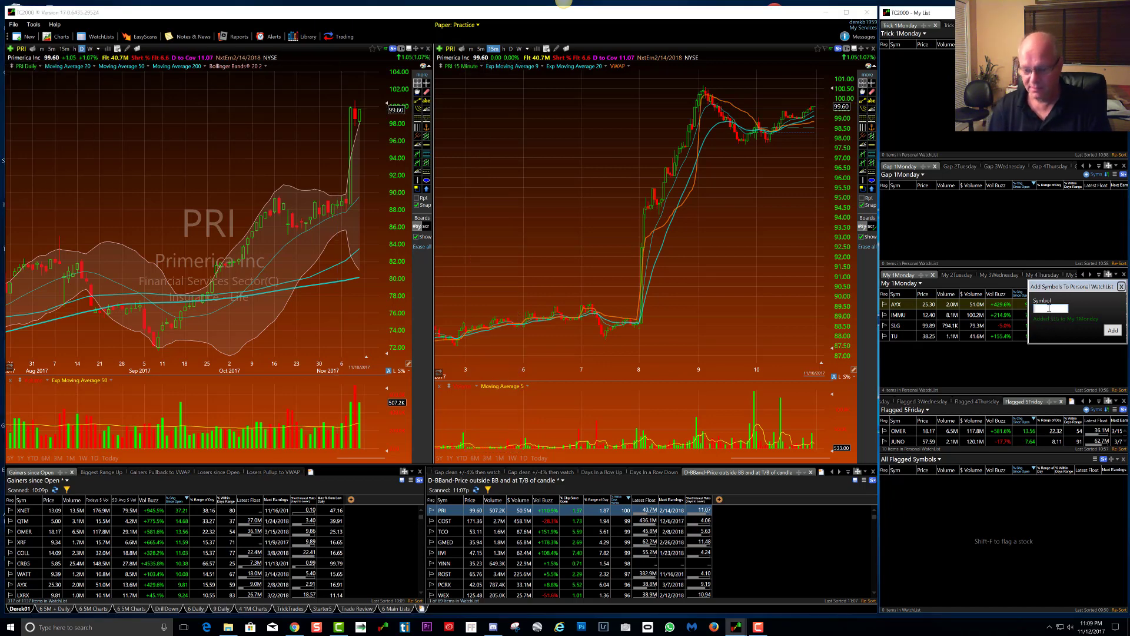
{"action": "type", "text": "PRI"}
{"action": "key", "text": "Return"}
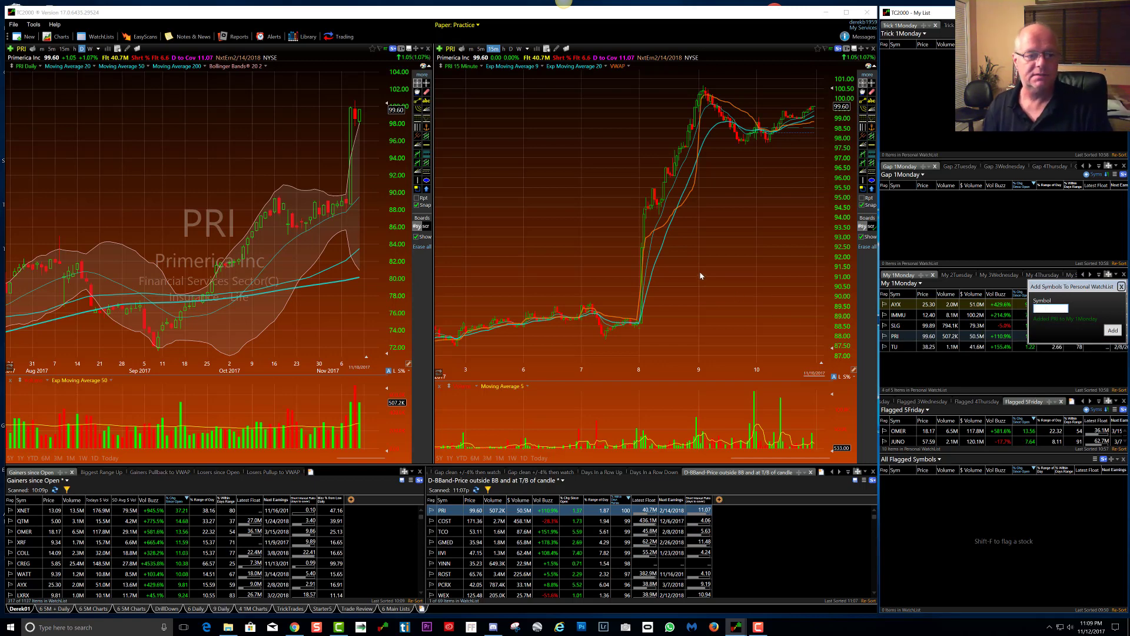
- Load COST from the scan results and draw a horizontal line at 170.40, the lower edge of the June gap, on its daily chart
{"action": "left_click", "coordinate": [447, 522]}
{"action": "scroll", "coordinate": [232, 178], "scroll_direction": "down", "scroll_amount": 2}
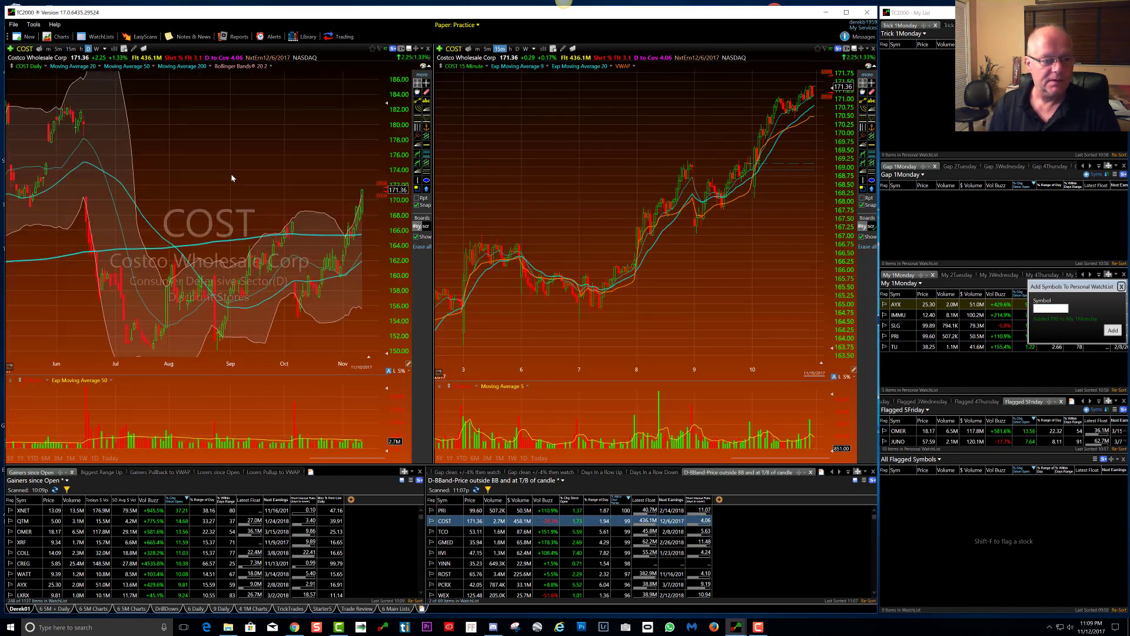
{"action": "scroll", "coordinate": [232, 177], "scroll_direction": "down", "scroll_amount": 1}
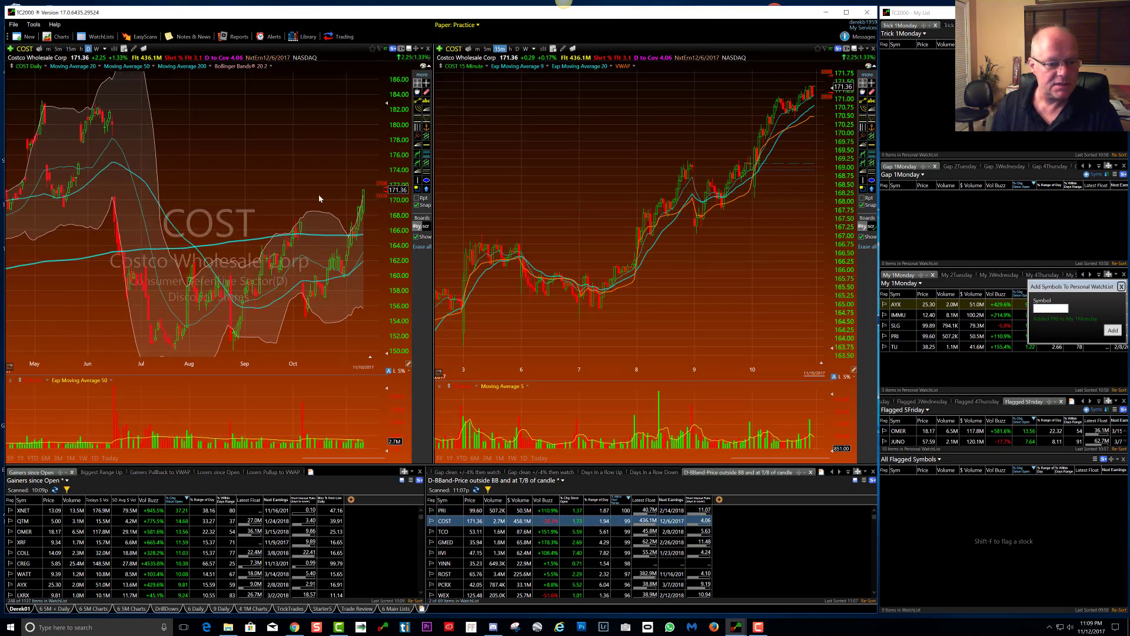
{"action": "left_click", "coordinate": [426, 144]}
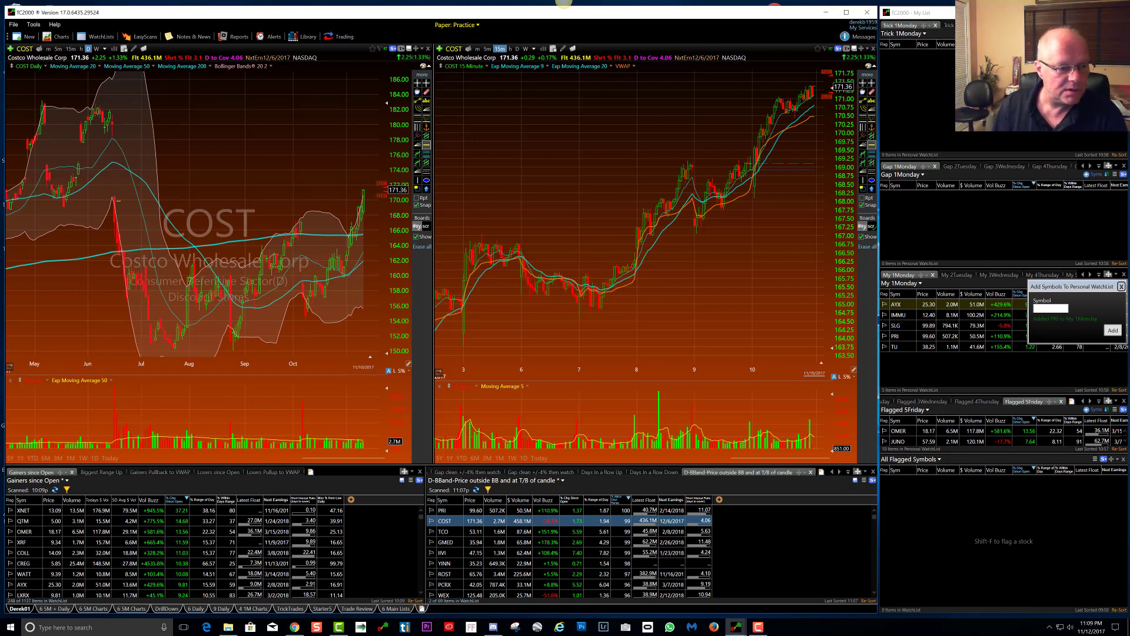
{"action": "left_click", "coordinate": [118, 197]}
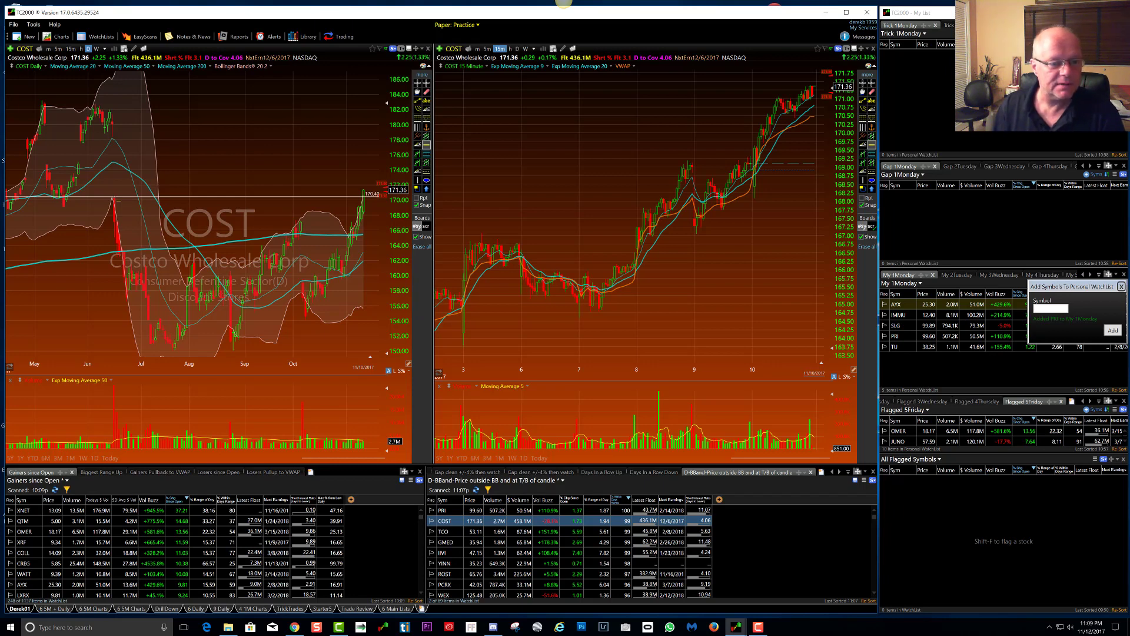
{"action": "left_click", "coordinate": [341, 196]}
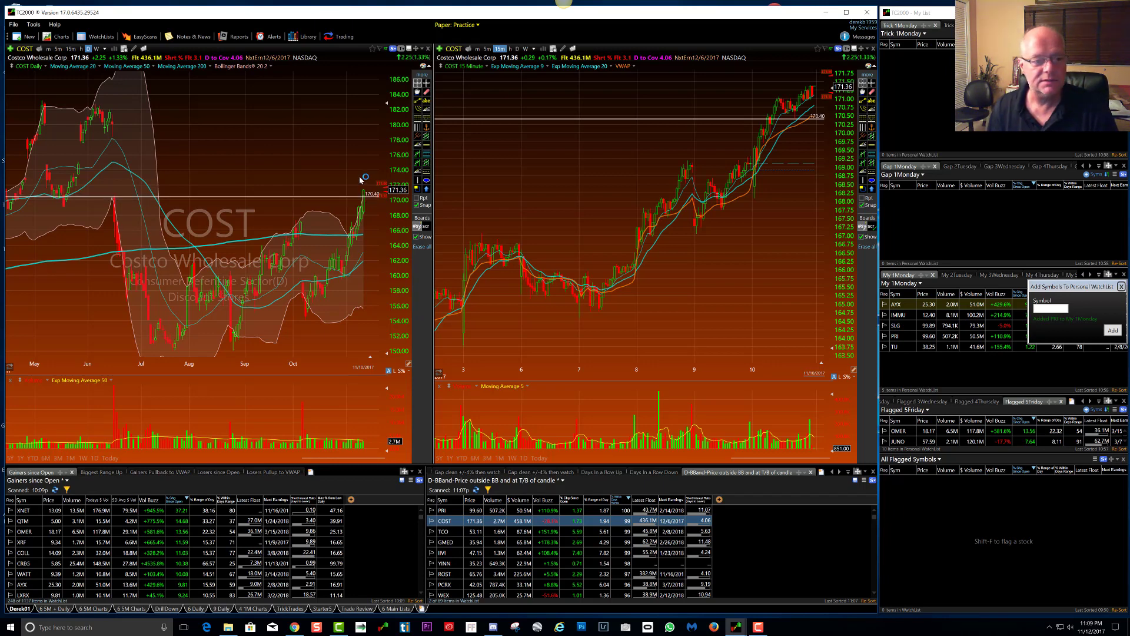
- Draw a second horizontal line at 178.37, near the upper side of the June gap, on COST's daily chart
{"action": "scroll", "coordinate": [285, 177], "scroll_direction": "down", "scroll_amount": 1}
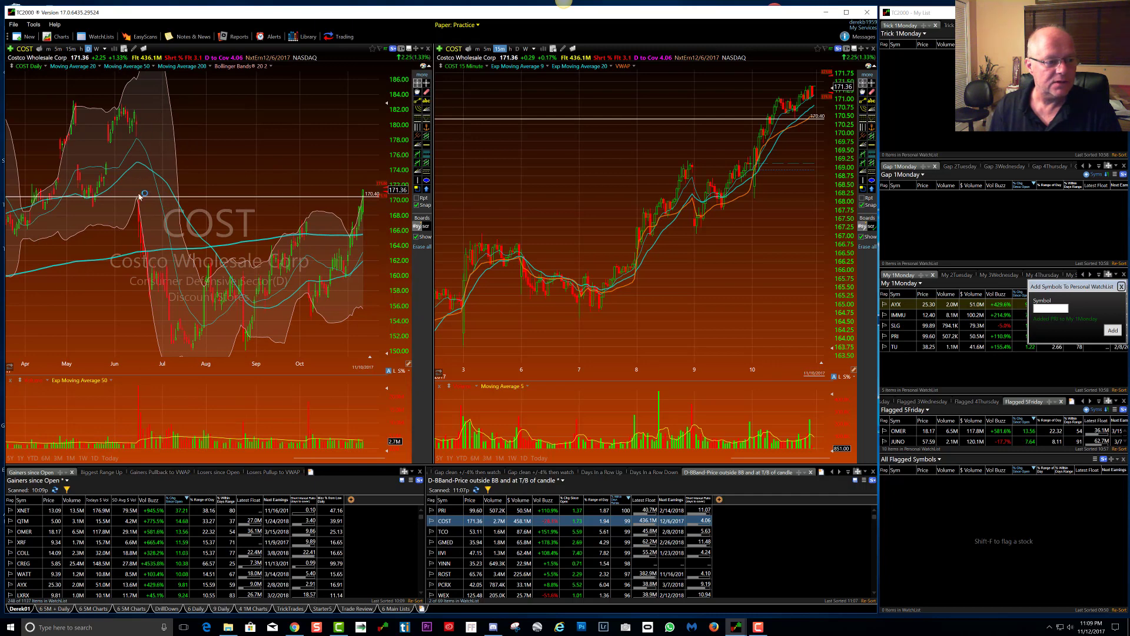
{"action": "left_click", "coordinate": [426, 145]}
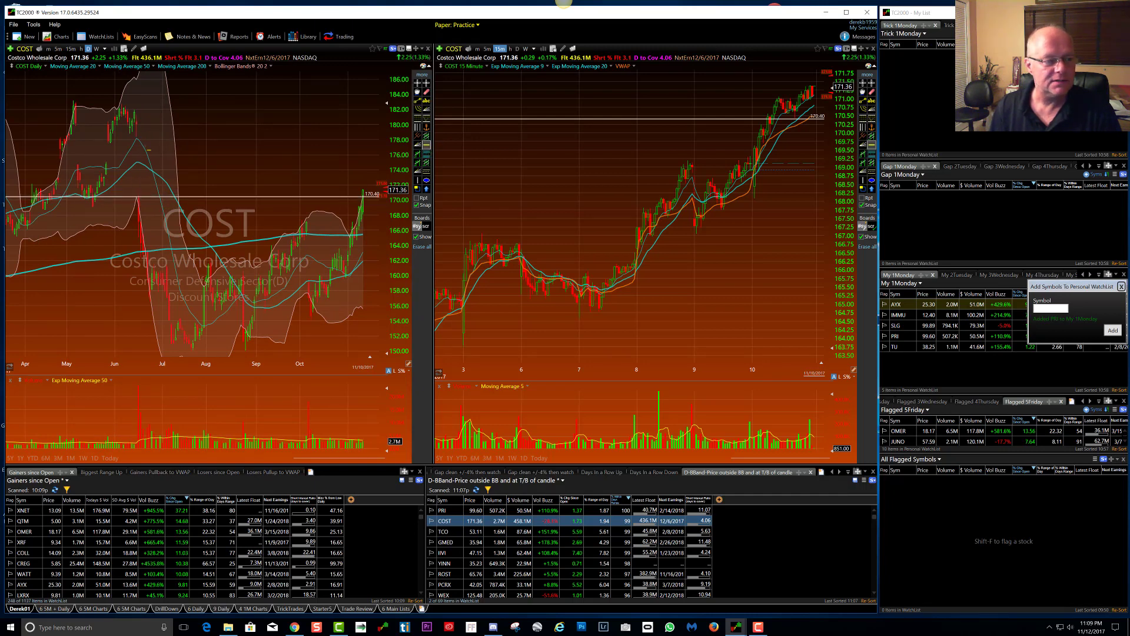
{"action": "left_click", "coordinate": [139, 136]}
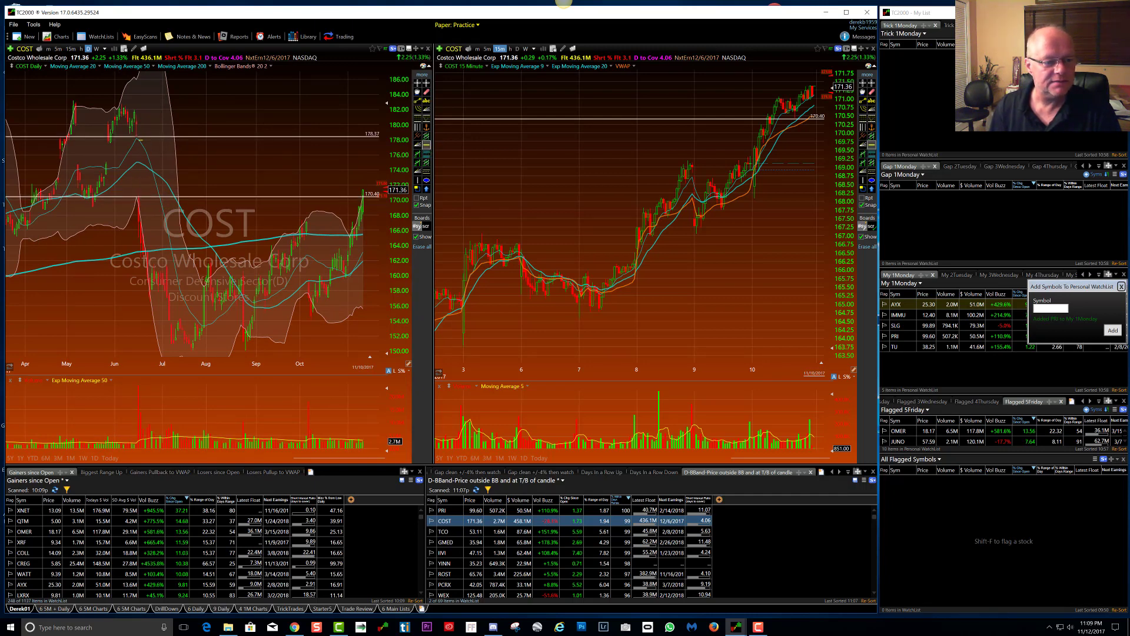
{"action": "scroll", "coordinate": [258, 169], "scroll_direction": "up", "scroll_amount": 1}
{"action": "scroll", "coordinate": [257, 170], "scroll_direction": "down", "scroll_amount": 1}
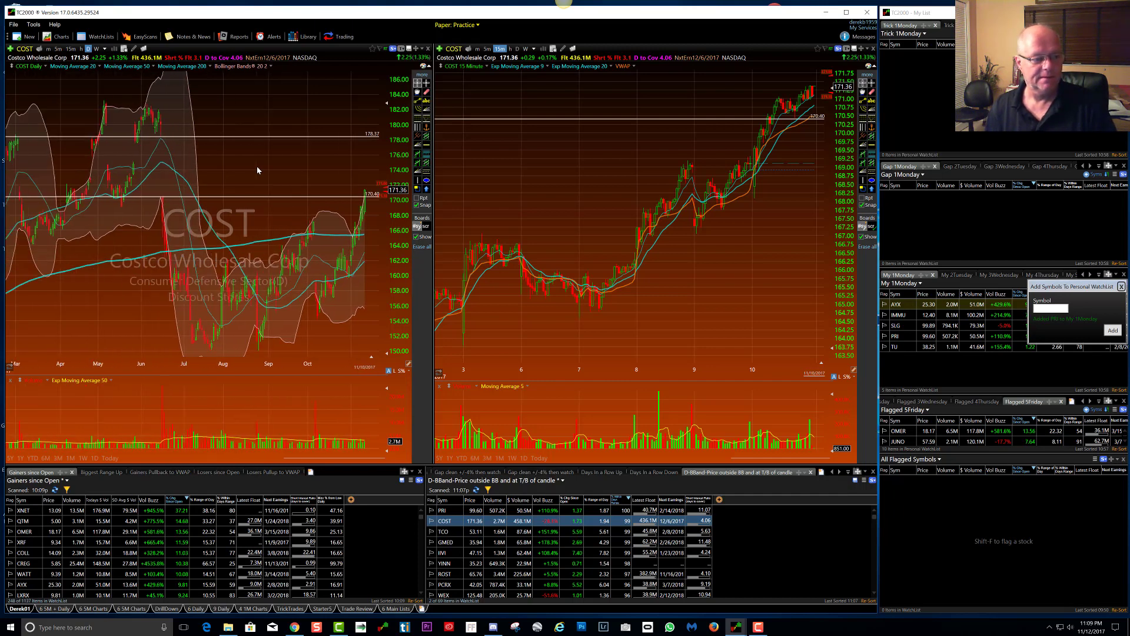
{"action": "scroll", "coordinate": [258, 170], "scroll_direction": "up", "scroll_amount": 2}
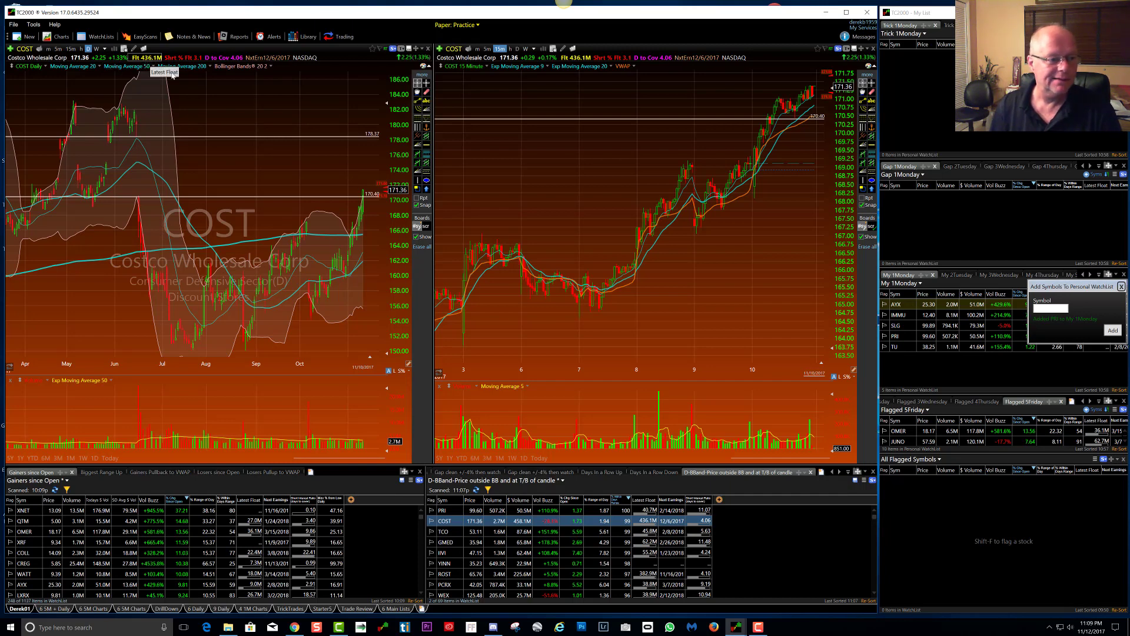
- Check TCO, load GMED from the scan results, and draw a horizontal line at 34.03 near the summer high on its daily chart
{"action": "left_click", "coordinate": [443, 533]}
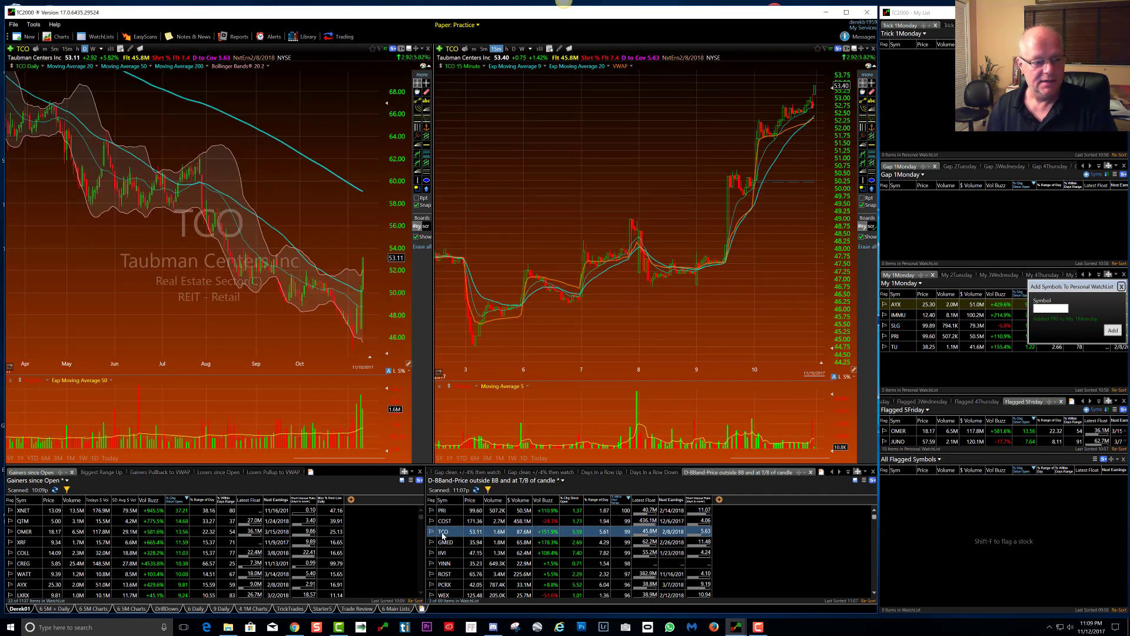
{"action": "key", "text": "Down"}
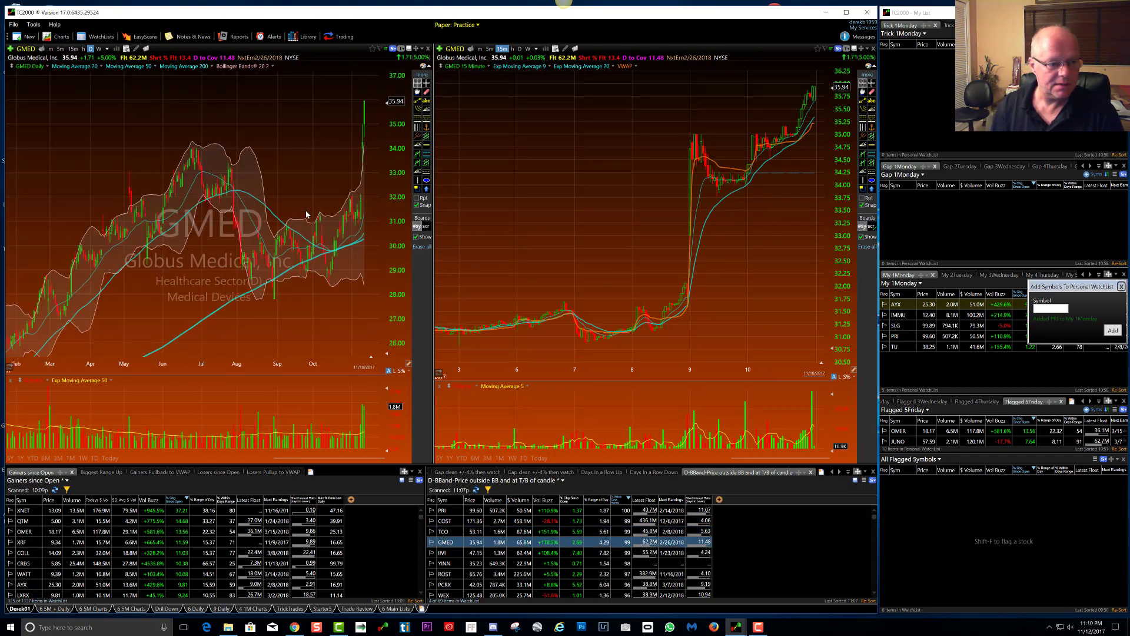
{"action": "scroll", "coordinate": [348, 147], "scroll_direction": "up", "scroll_amount": 2}
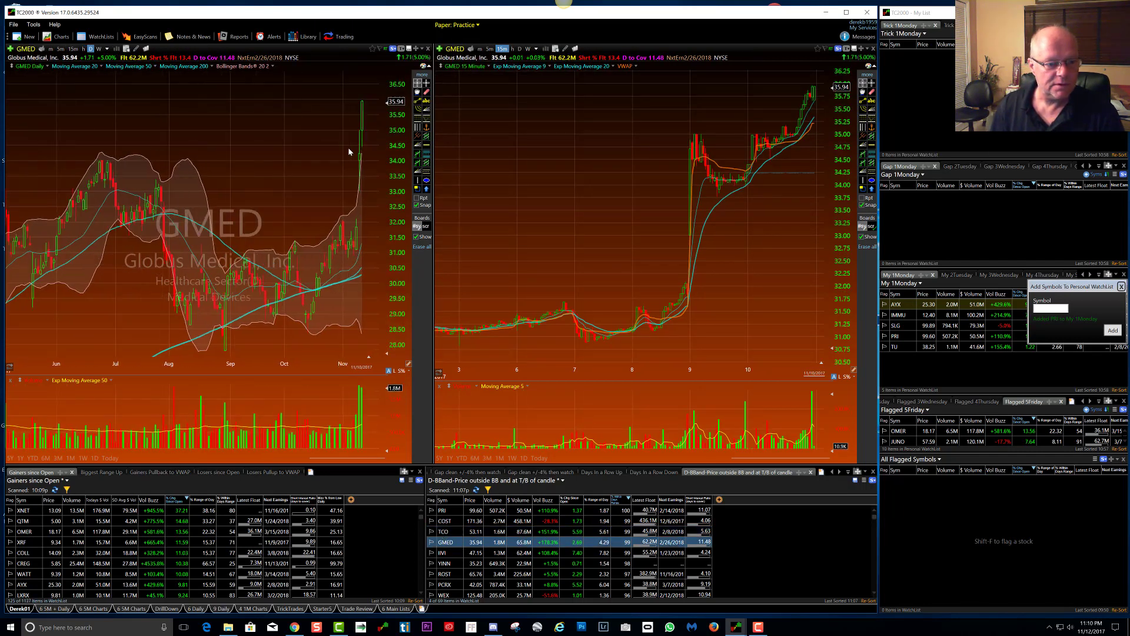
{"action": "scroll", "coordinate": [337, 154], "scroll_direction": "up", "scroll_amount": 1}
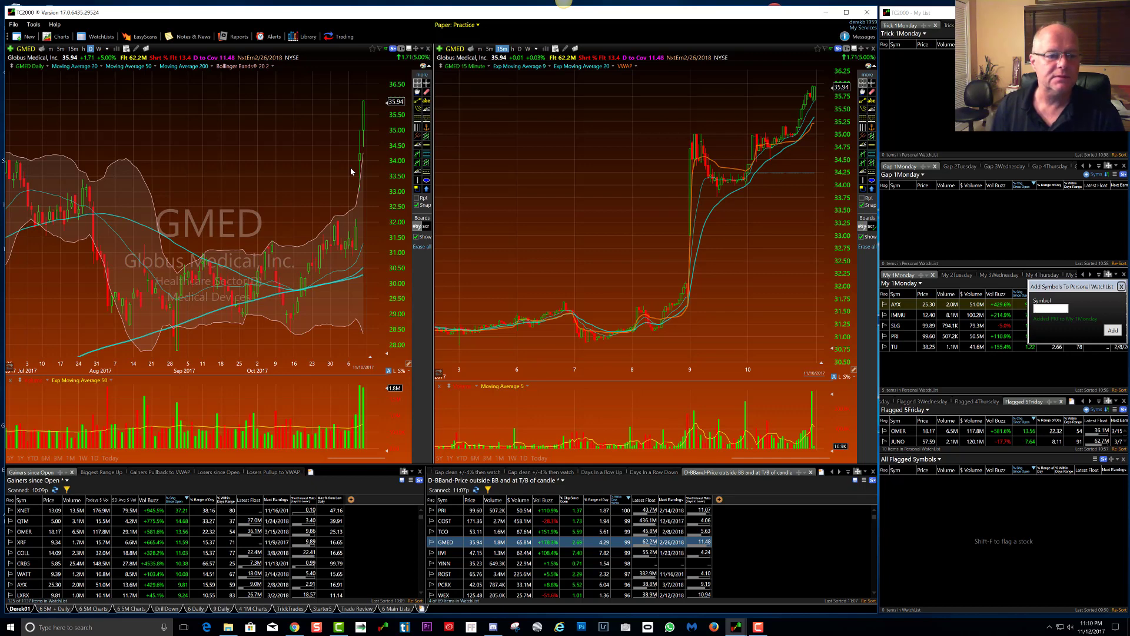
{"action": "scroll", "coordinate": [351, 169], "scroll_direction": "down", "scroll_amount": 2}
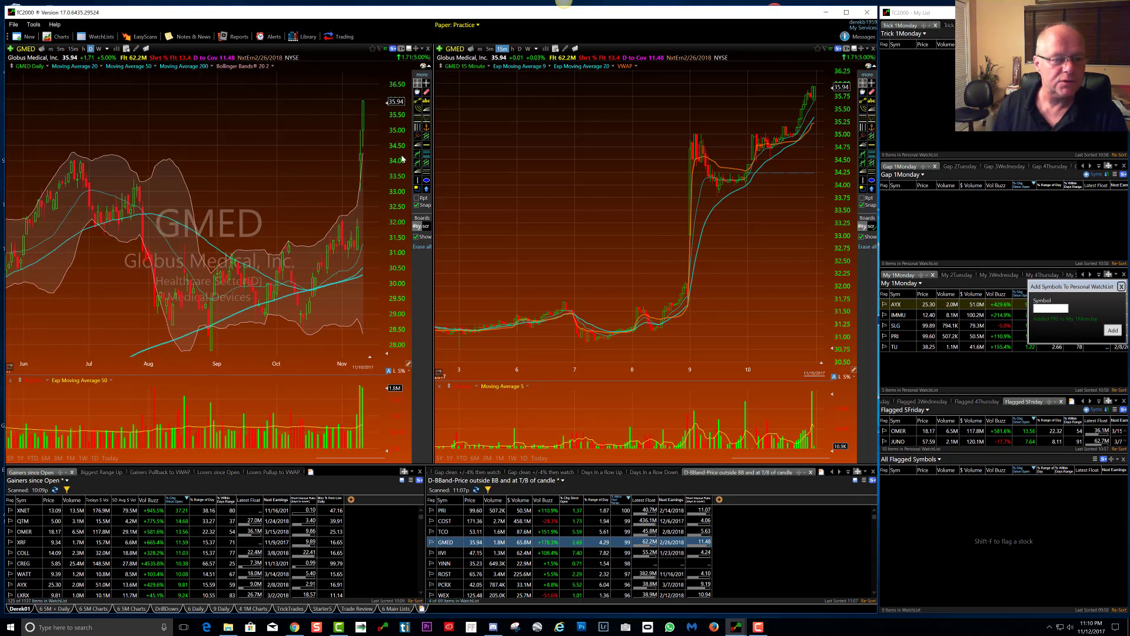
{"action": "left_click", "coordinate": [426, 145]}
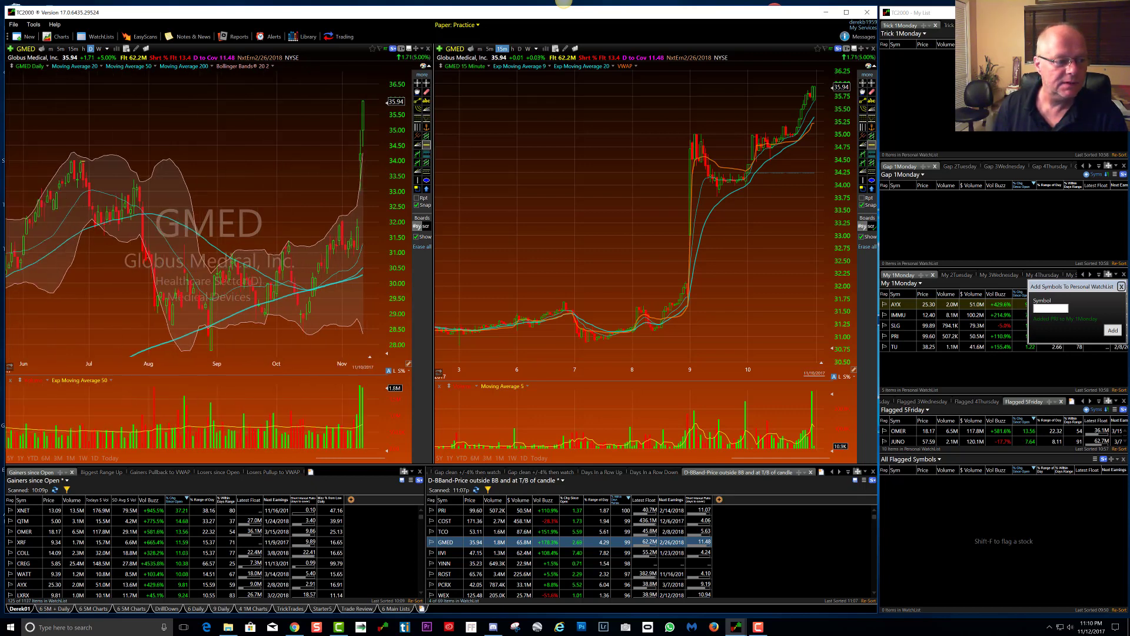
{"action": "left_click", "coordinate": [360, 159]}
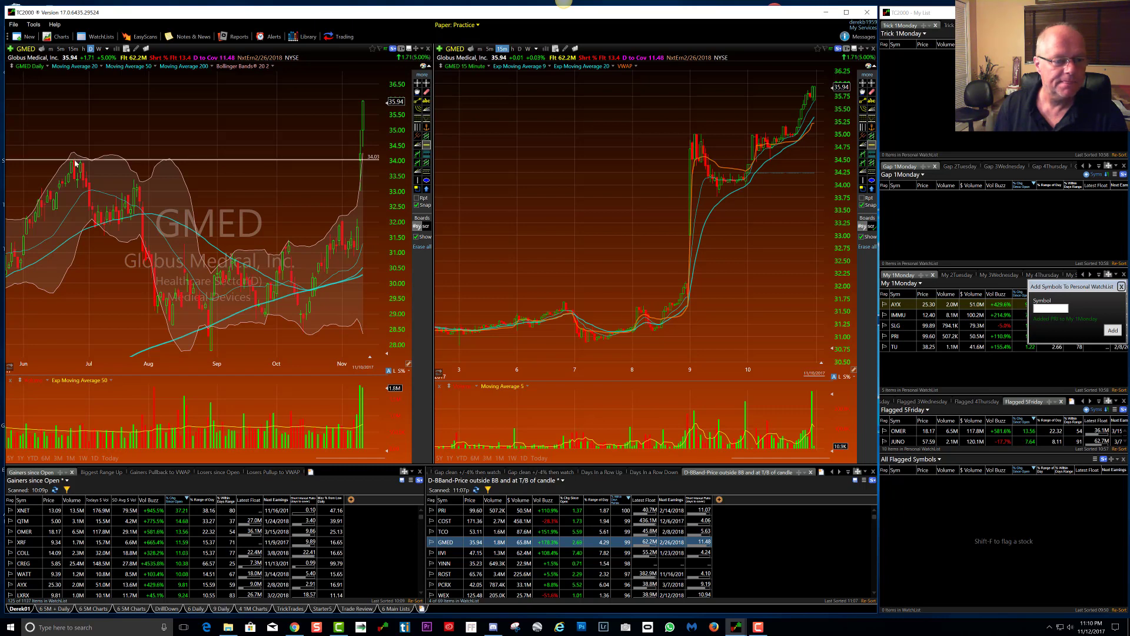
- Draw a second horizontal line at 36.00, at the top of GMED's latest daily candle
{"action": "scroll", "coordinate": [322, 138], "scroll_direction": "up", "scroll_amount": 4}
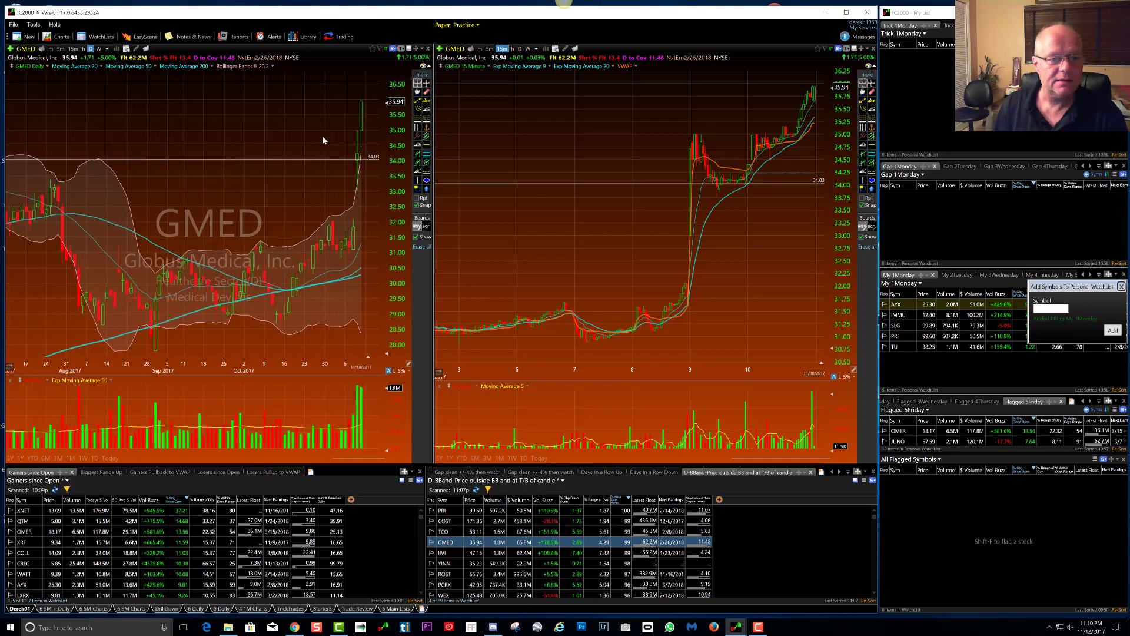
{"action": "scroll", "coordinate": [323, 140], "scroll_direction": "down", "scroll_amount": 3}
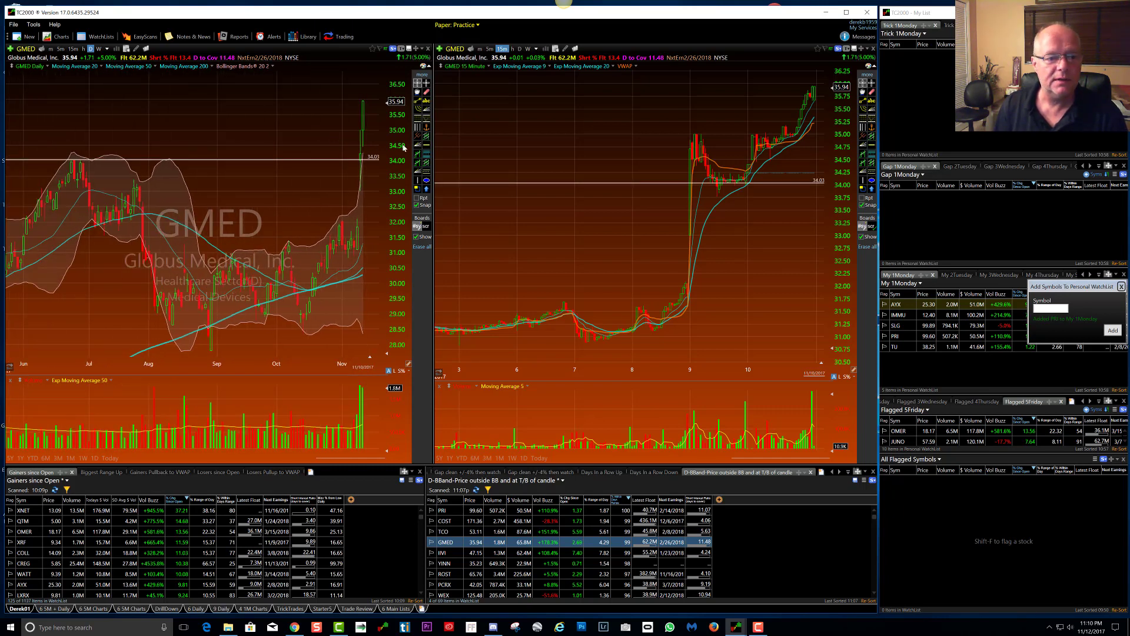
{"action": "left_click", "coordinate": [425, 144]}
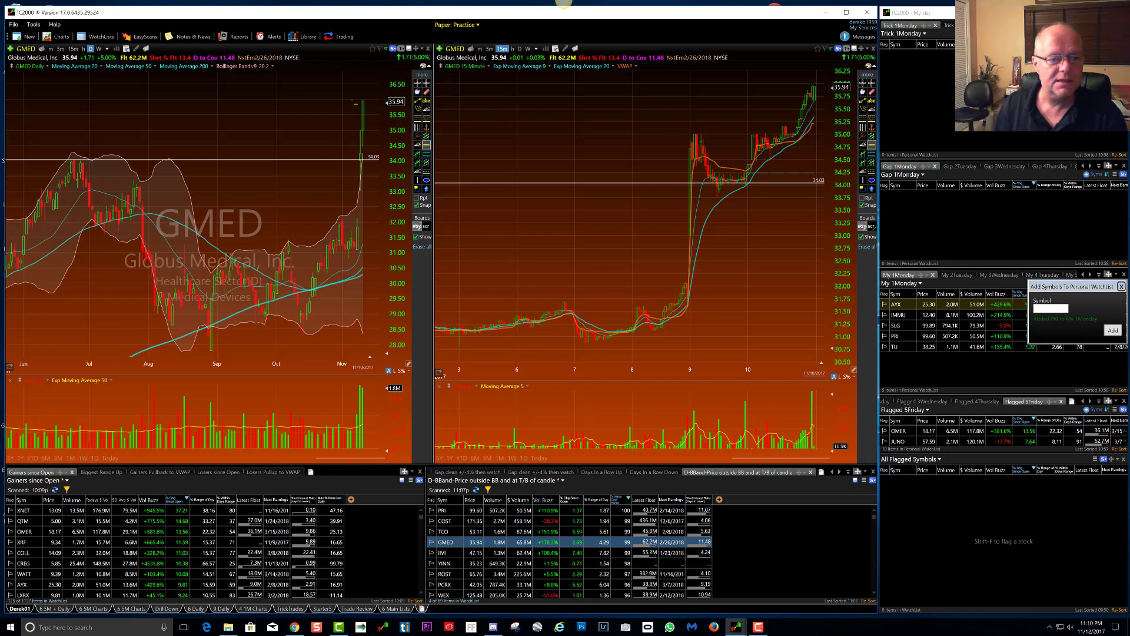
{"action": "left_click", "coordinate": [356, 100]}
- Examine GMED's longer price history on the weekly chart against both lines, and return to the daily chart
{"action": "scroll", "coordinate": [320, 117], "scroll_direction": "down", "scroll_amount": 4}
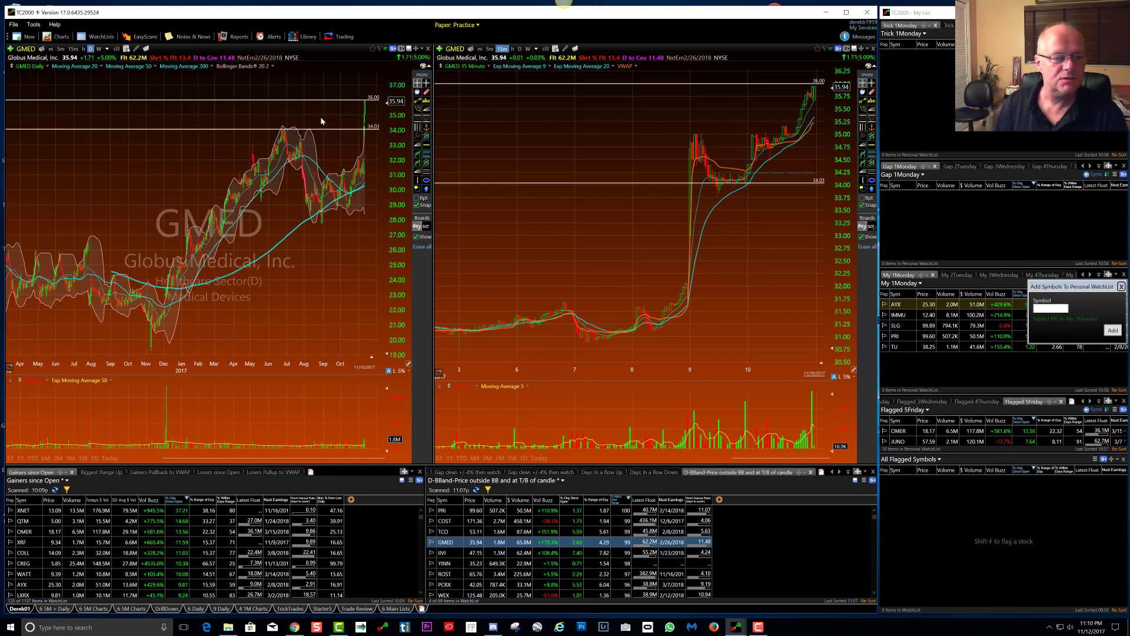
{"action": "left_click", "coordinate": [99, 49]}
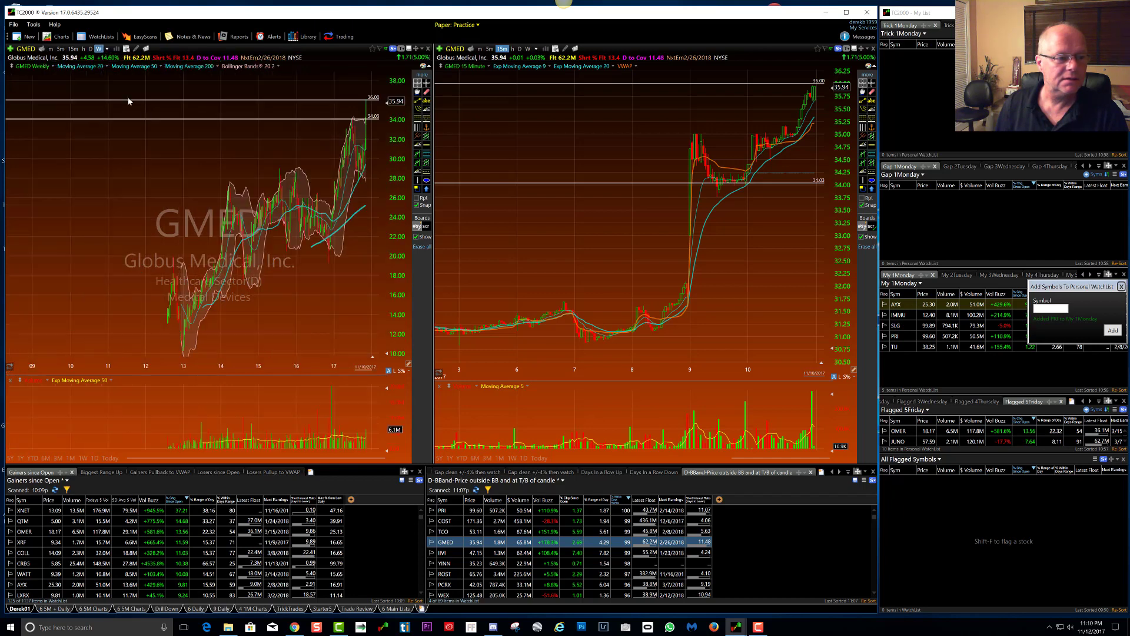
{"action": "scroll", "coordinate": [289, 169], "scroll_direction": "down", "scroll_amount": 6}
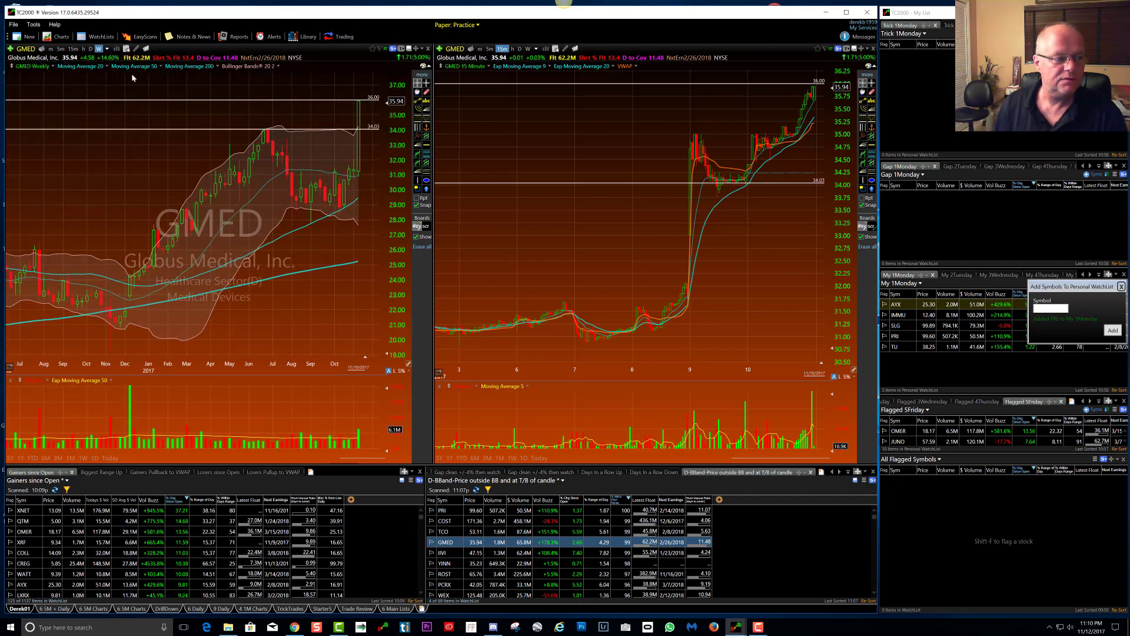
{"action": "left_click", "coordinate": [91, 49]}
{"action": "scroll", "coordinate": [212, 159], "scroll_direction": "down", "scroll_amount": 4}
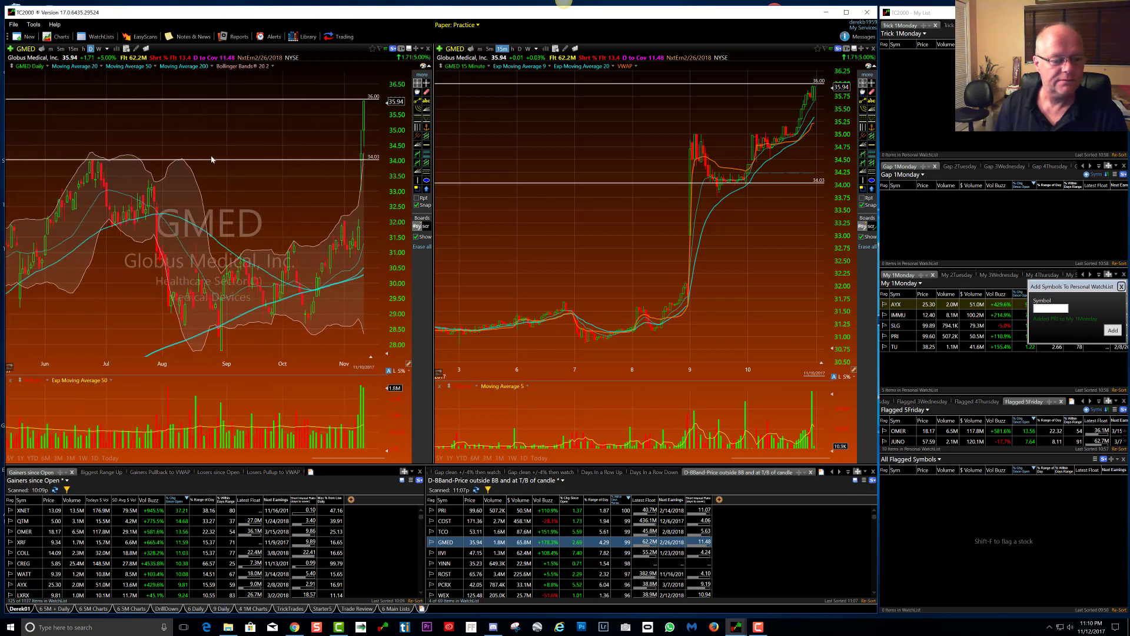
{"action": "scroll", "coordinate": [212, 159], "scroll_direction": "up", "scroll_amount": 3}
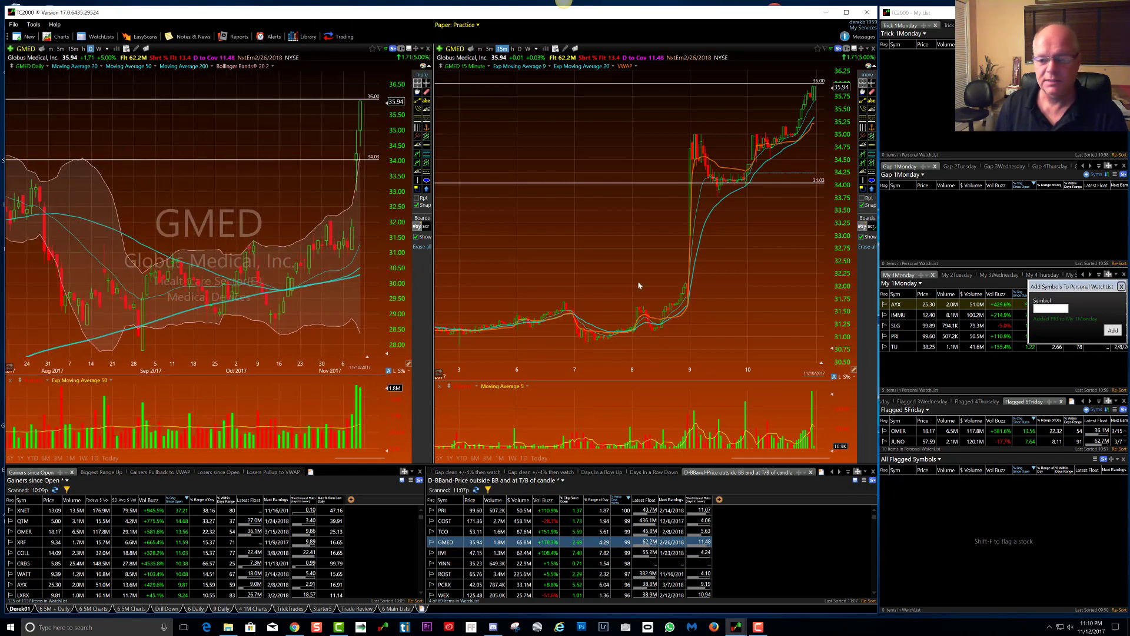
- Add the symbol GMED to the My 1Monday watchlist
{"action": "left_click", "coordinate": [1046, 307]}
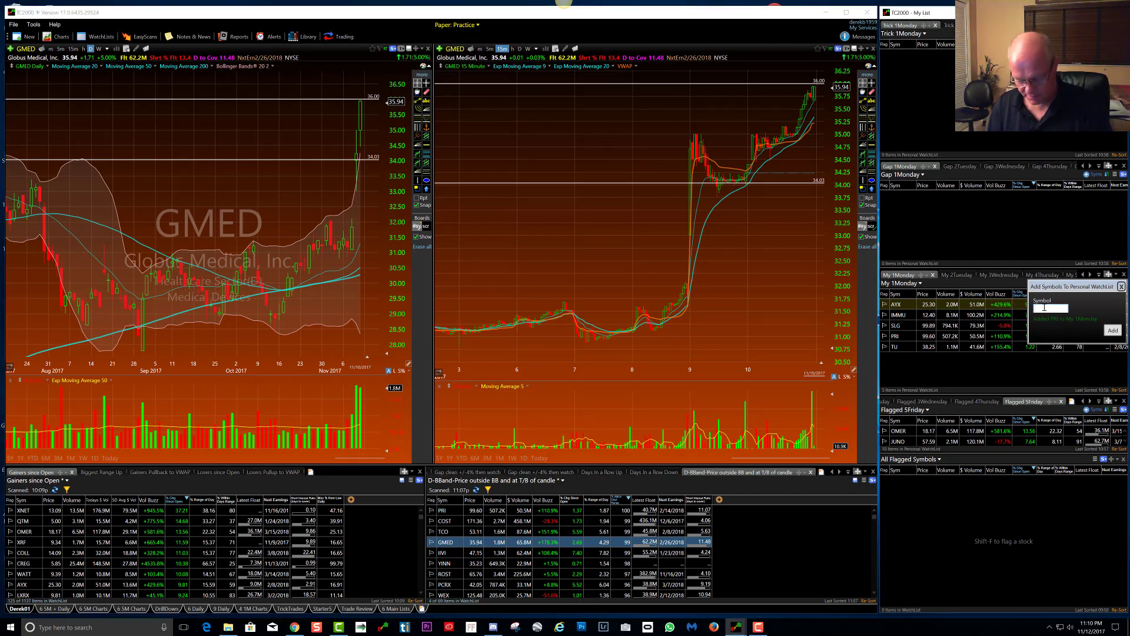
{"action": "type", "text": "gmed"}
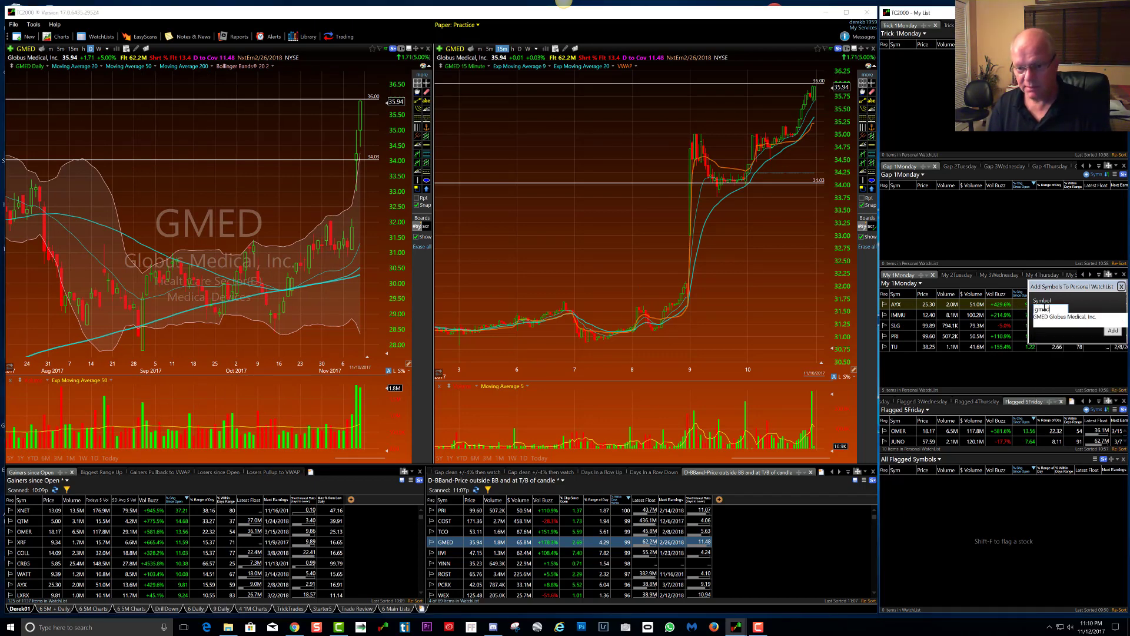
{"action": "key", "text": "Return"}
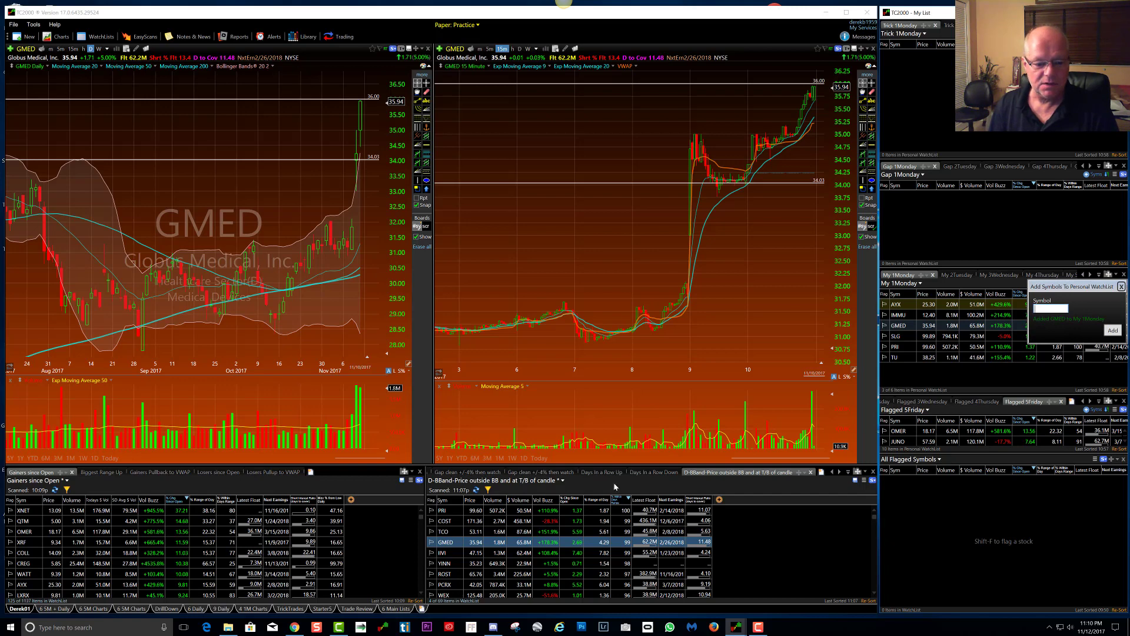
- Review the daily and 15-minute charts of IIVI, YINN, ROST and PCRX from the Bollinger Band scan results
{"action": "left_click", "coordinate": [451, 553]}
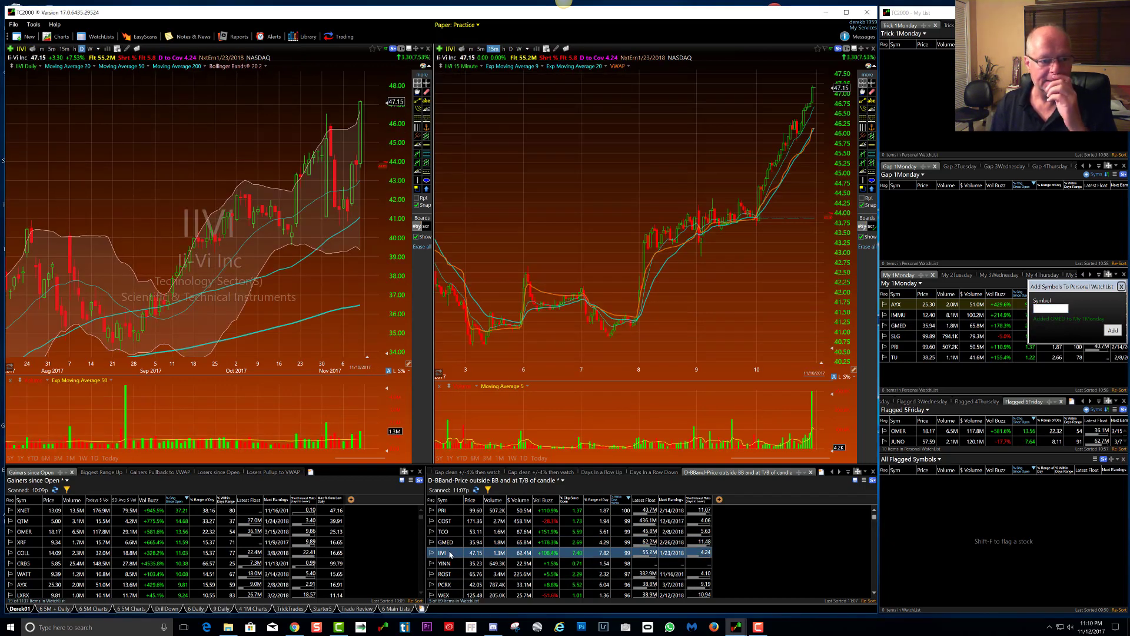
{"action": "scroll", "coordinate": [280, 325], "scroll_direction": "down", "scroll_amount": 2}
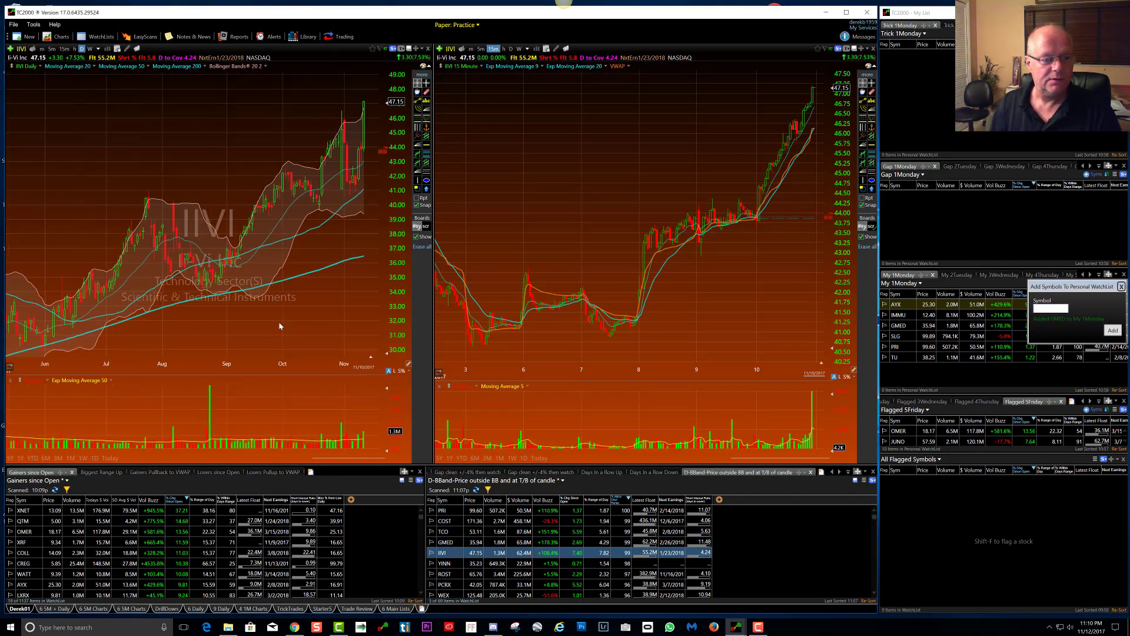
{"action": "scroll", "coordinate": [280, 326], "scroll_direction": "down", "scroll_amount": 1}
{"action": "key", "text": "Down"}
{"action": "scroll", "coordinate": [280, 326], "scroll_direction": "down", "scroll_amount": 1}
{"action": "key", "text": "Down"}
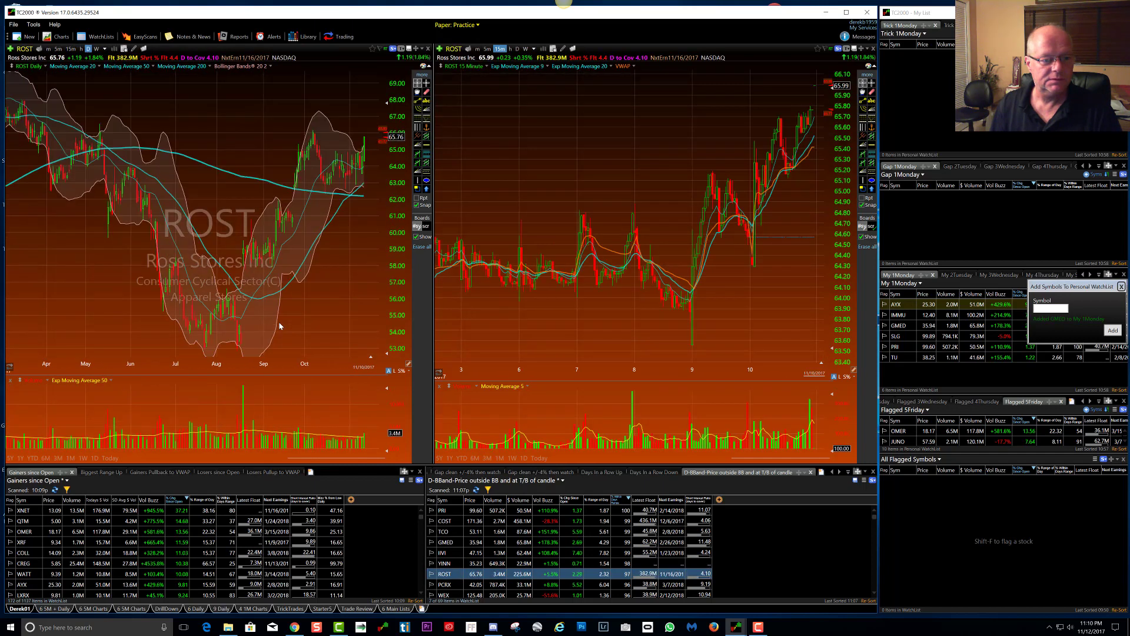
{"action": "key", "text": "Down"}
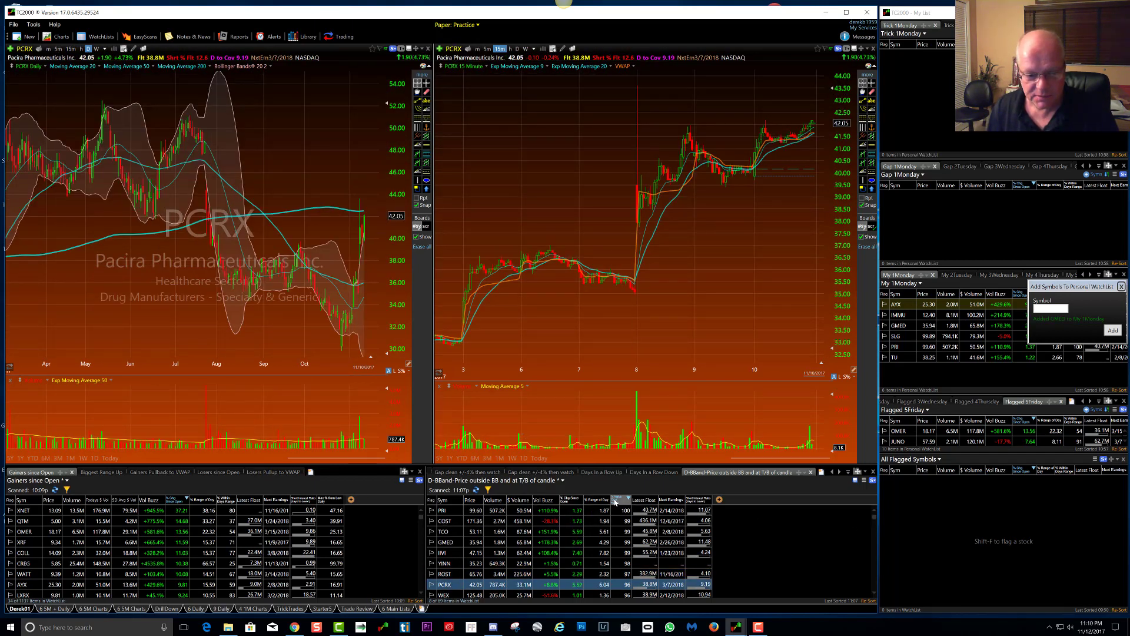
- Sort the Bollinger Band scan results ascending by position within the day's range, and load KBE to inspect its latest daily candles
{"action": "left_click", "coordinate": [619, 501]}
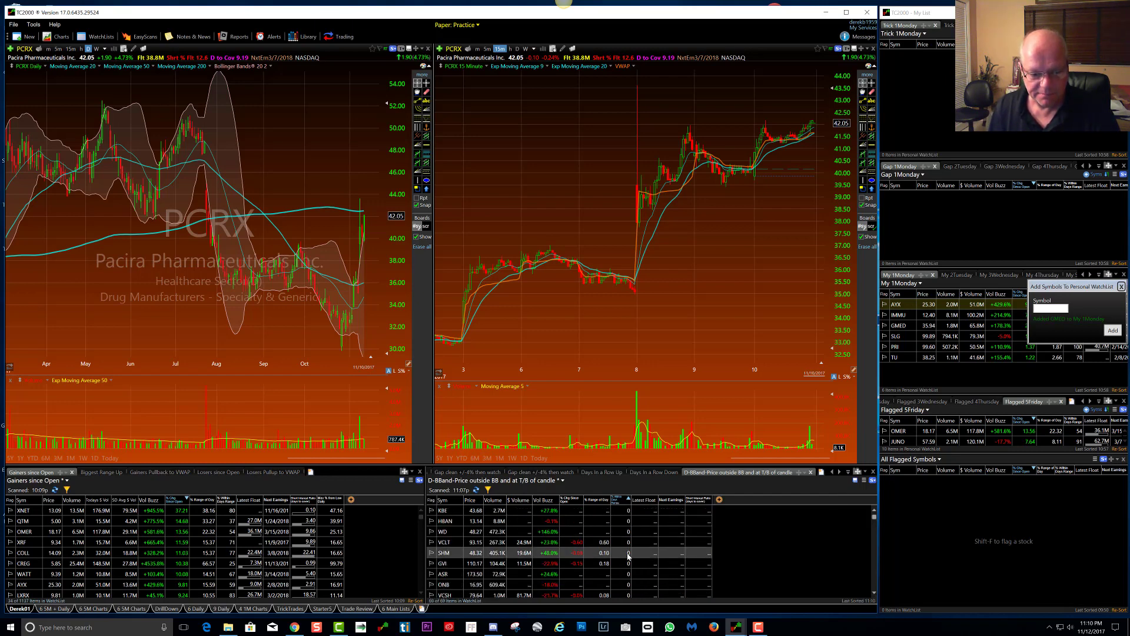
{"action": "left_click", "coordinate": [440, 514]}
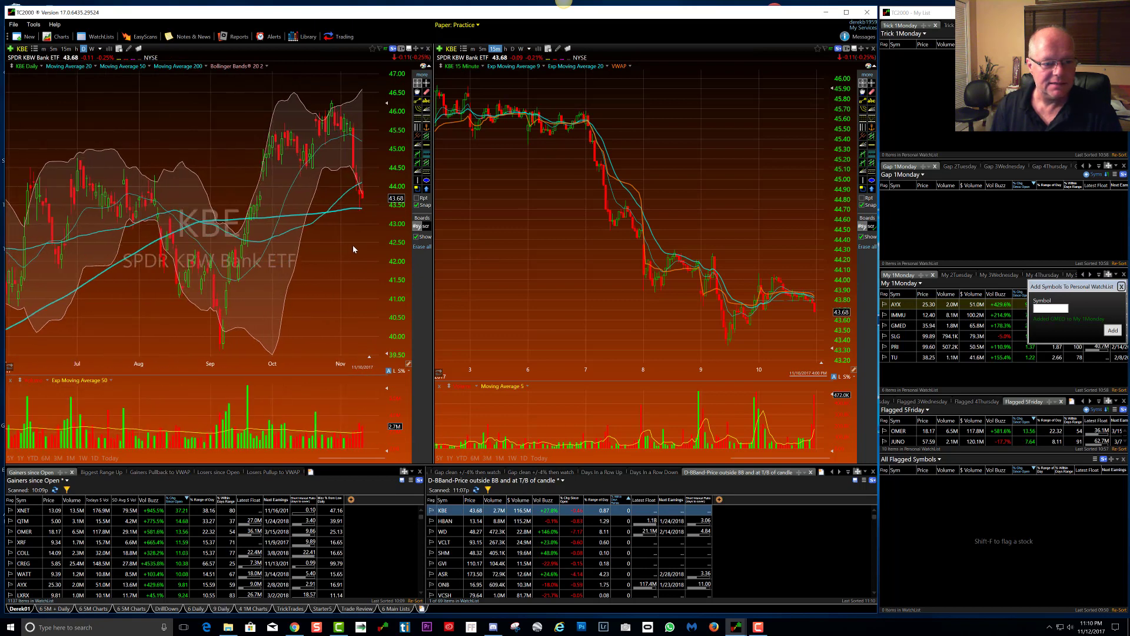
{"action": "scroll", "coordinate": [354, 249], "scroll_direction": "up", "scroll_amount": 1}
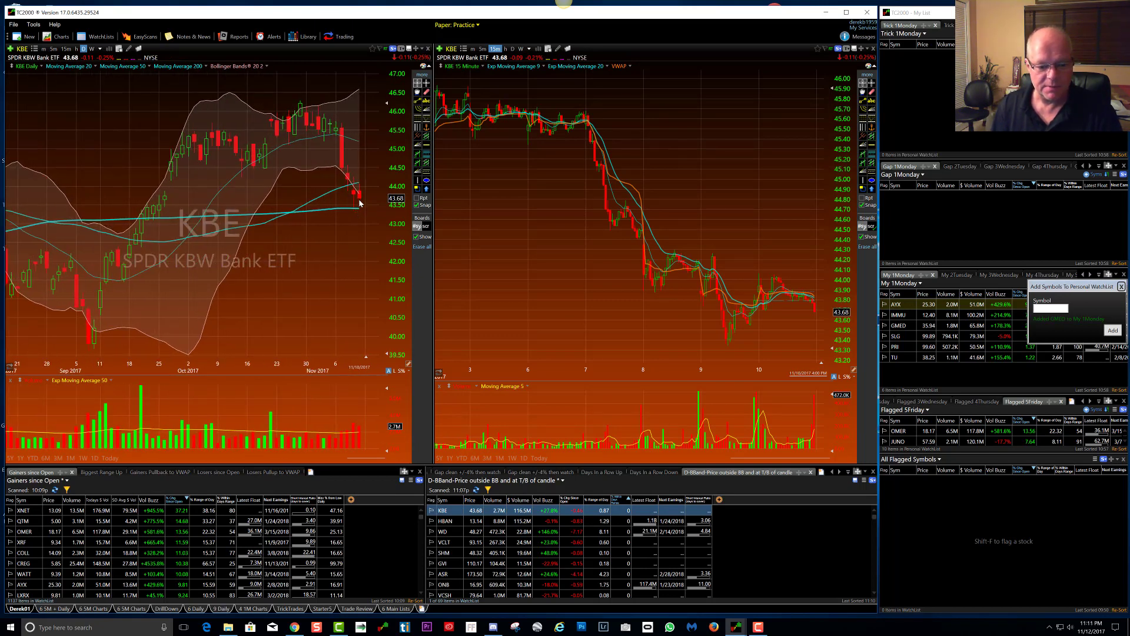
- Move past HBAN to WD and inspect its latest daily drop against the lower Bollinger Band and earlier price levels
{"action": "key", "text": "Down"}
{"action": "key", "text": "Down"}
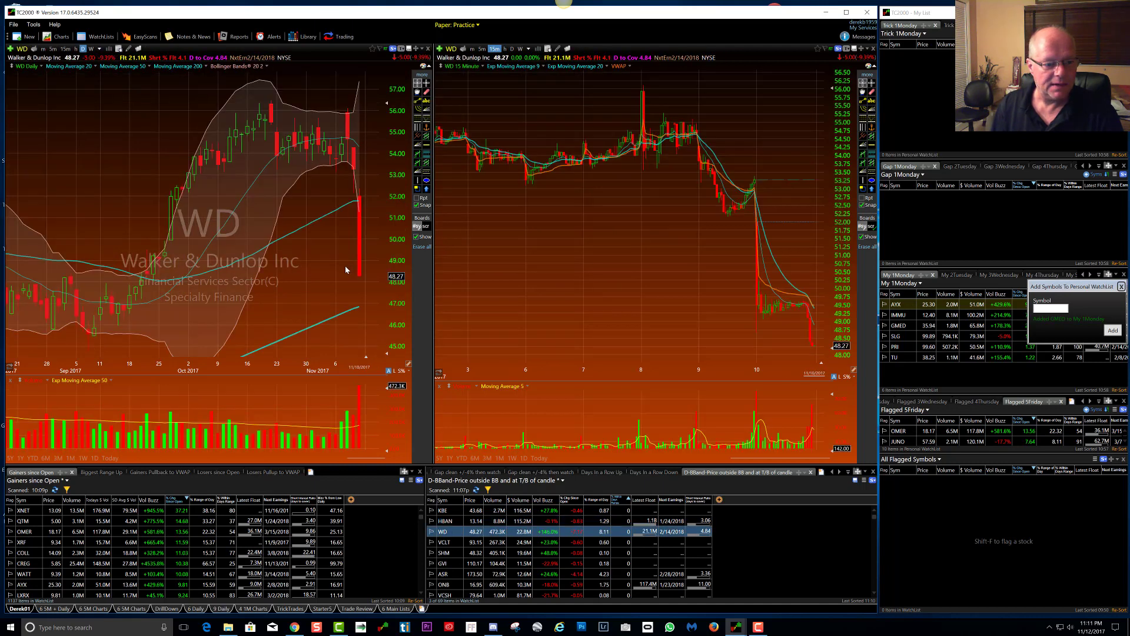
{"action": "scroll", "coordinate": [284, 252], "scroll_direction": "down", "scroll_amount": 1}
{"action": "scroll", "coordinate": [284, 256], "scroll_direction": "down", "scroll_amount": 1}
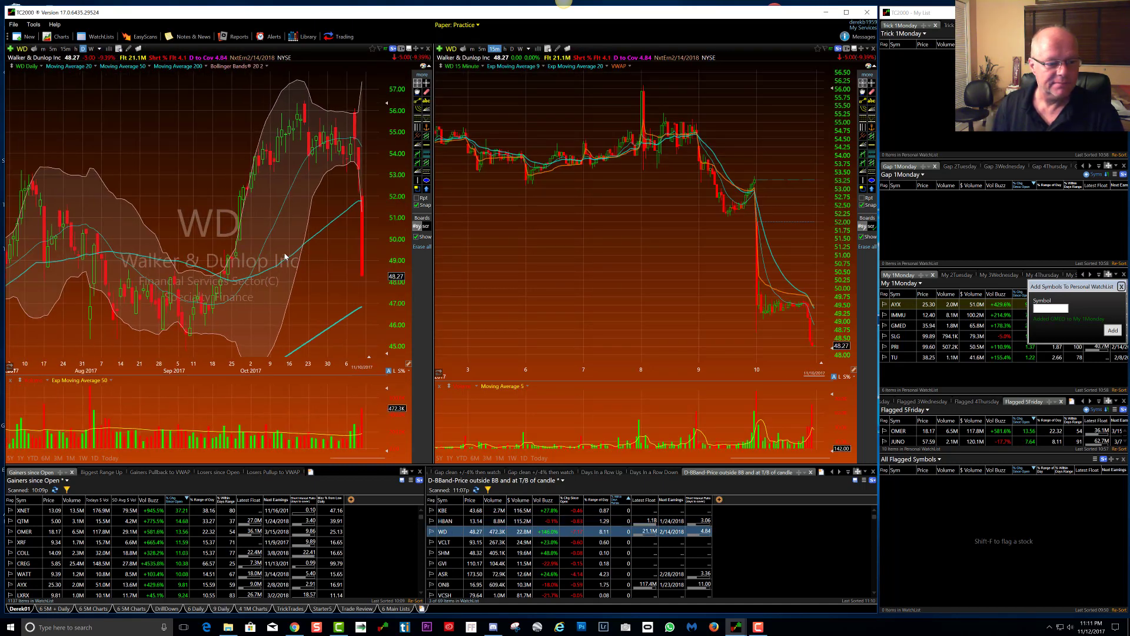
{"action": "scroll", "coordinate": [285, 257], "scroll_direction": "down", "scroll_amount": 3}
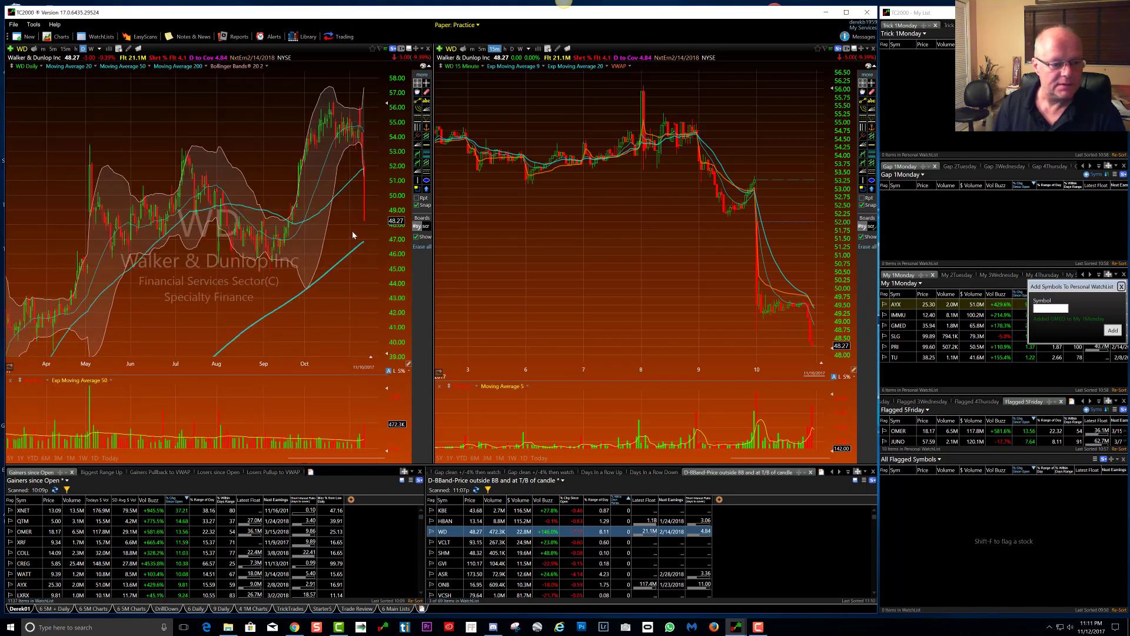
{"action": "scroll", "coordinate": [353, 230], "scroll_direction": "up", "scroll_amount": 1}
- Review the charts of VCLT, SHM, GVI, ASR, ONB and VCSH from the scan results for moves outside the lower Bollinger Band
{"action": "key", "text": "Down"}
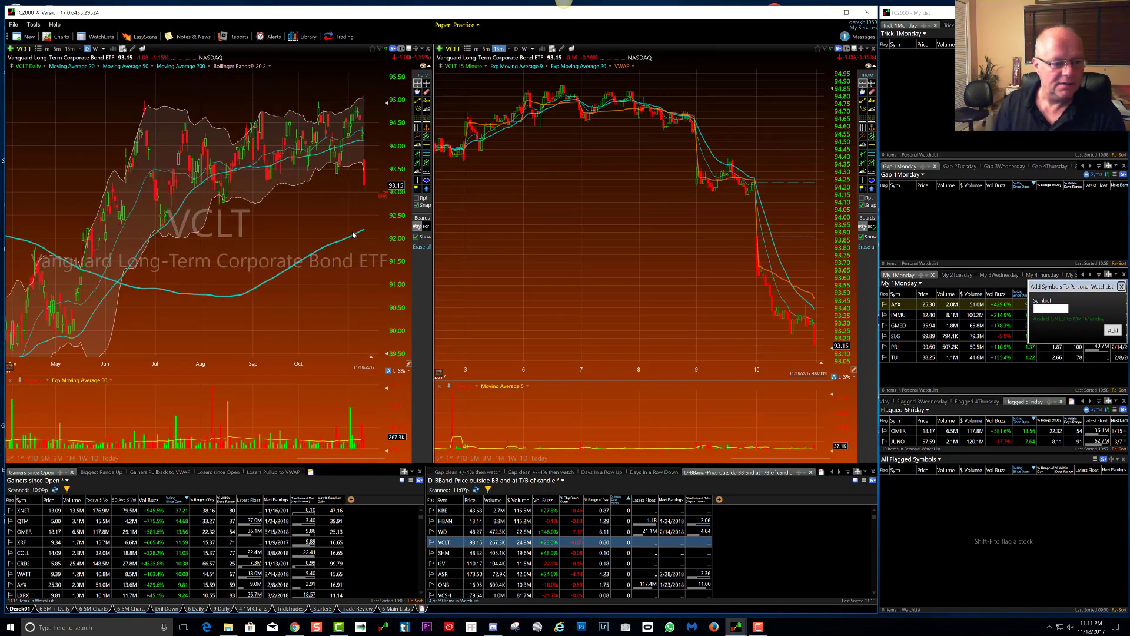
{"action": "scroll", "coordinate": [338, 207], "scroll_direction": "down", "scroll_amount": 1}
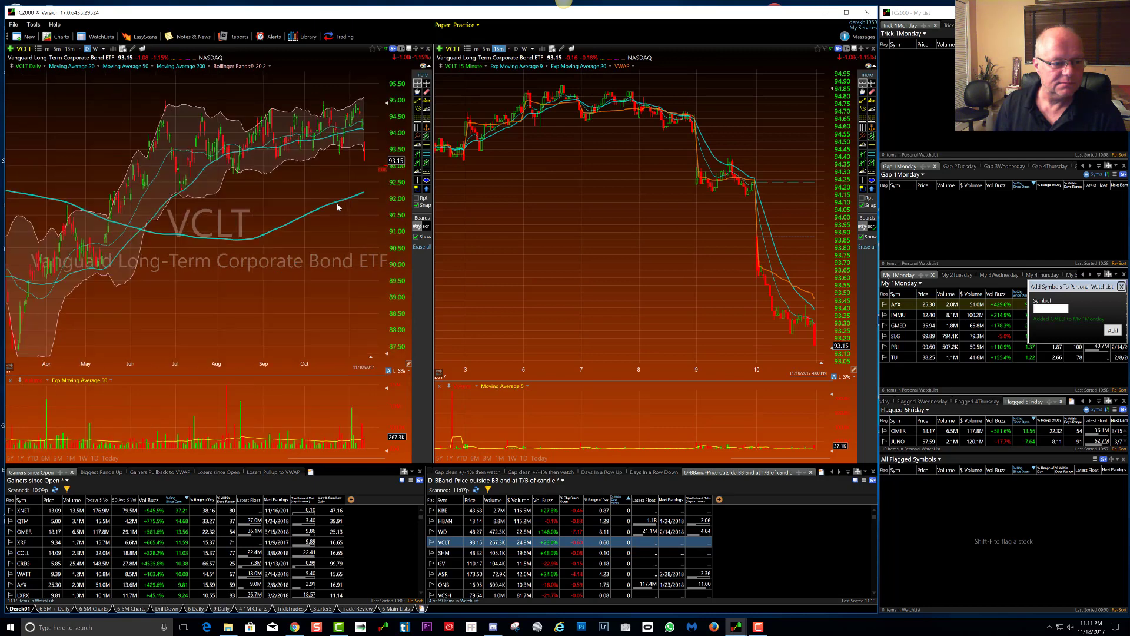
{"action": "scroll", "coordinate": [331, 178], "scroll_direction": "up", "scroll_amount": 1}
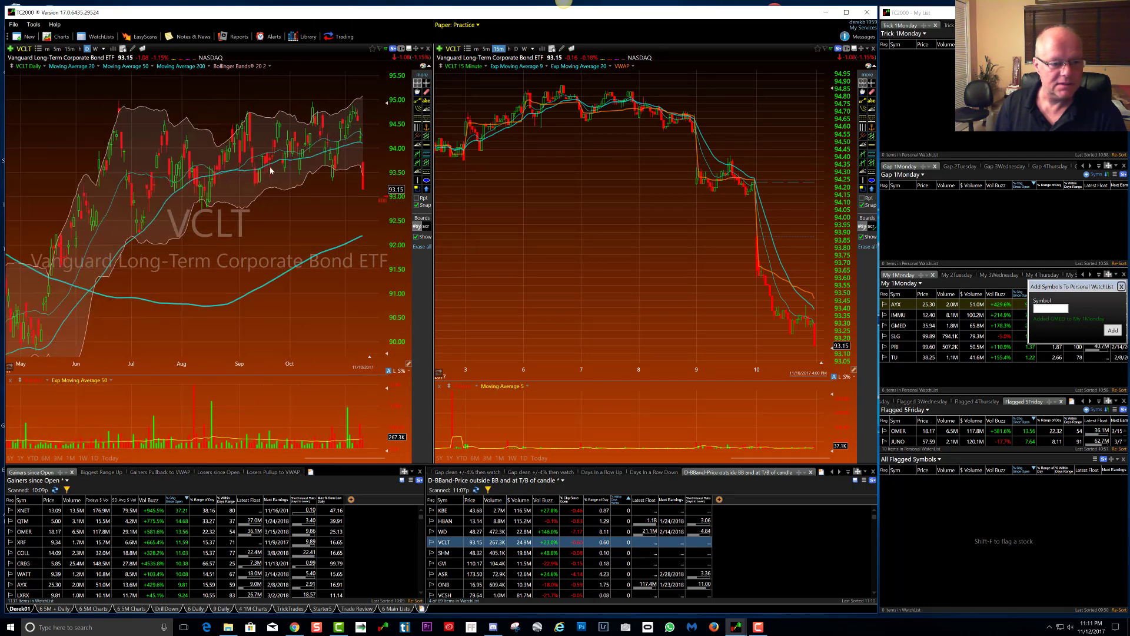
{"action": "key", "text": "Down"}
{"action": "scroll", "coordinate": [307, 272], "scroll_direction": "down", "scroll_amount": 2}
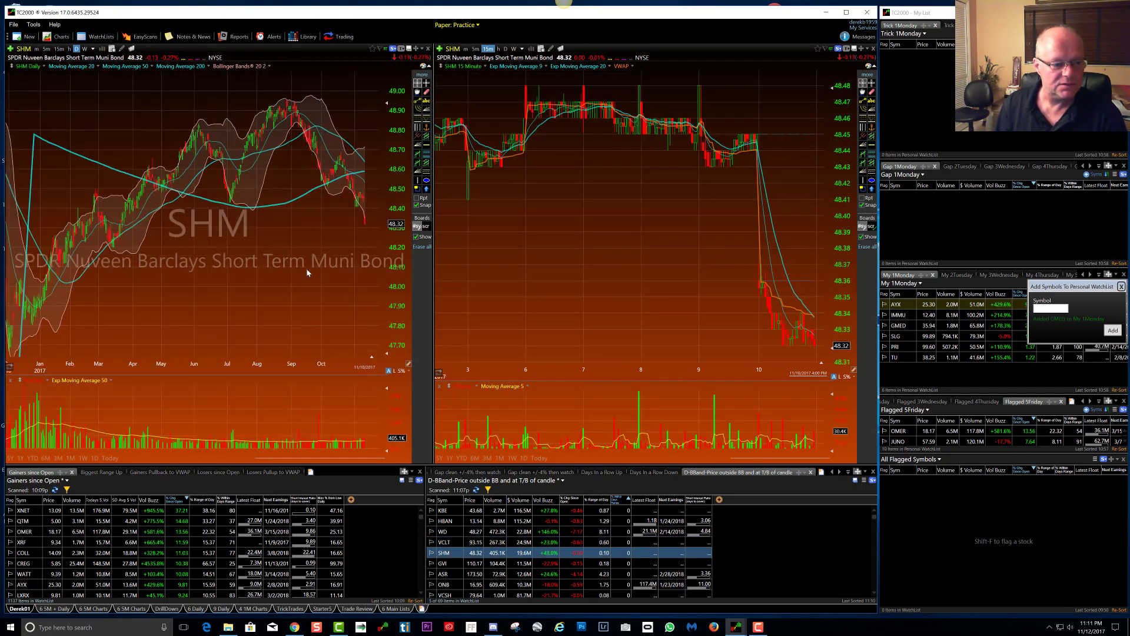
{"action": "key", "text": "Down"}
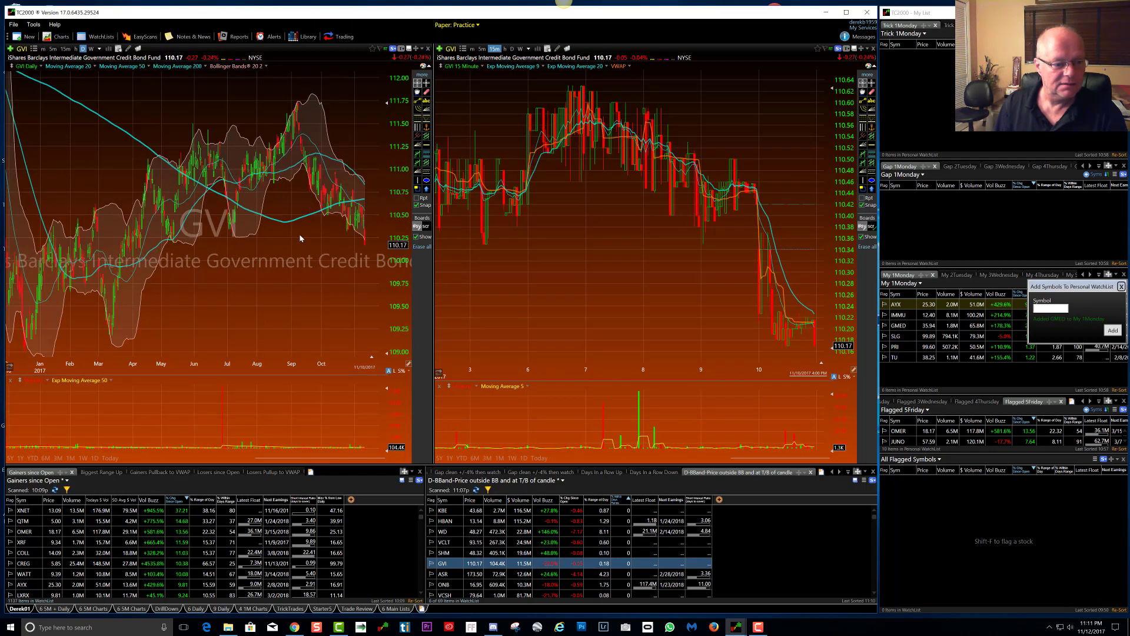
{"action": "key", "text": "Down"}
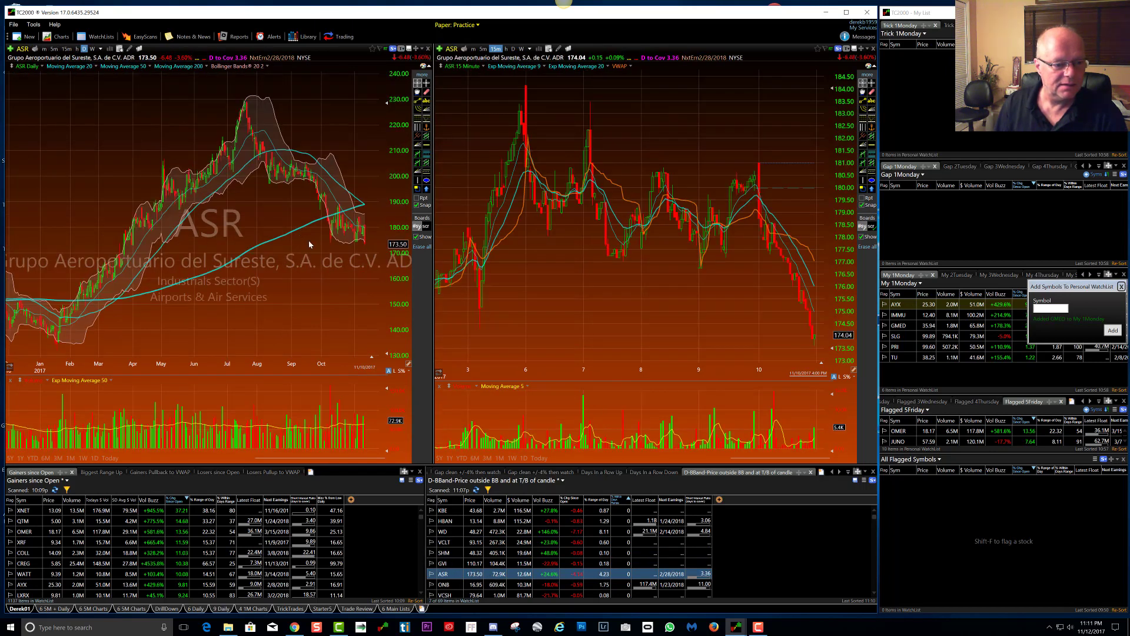
{"action": "key", "text": "Down"}
{"action": "key", "text": "Down"}
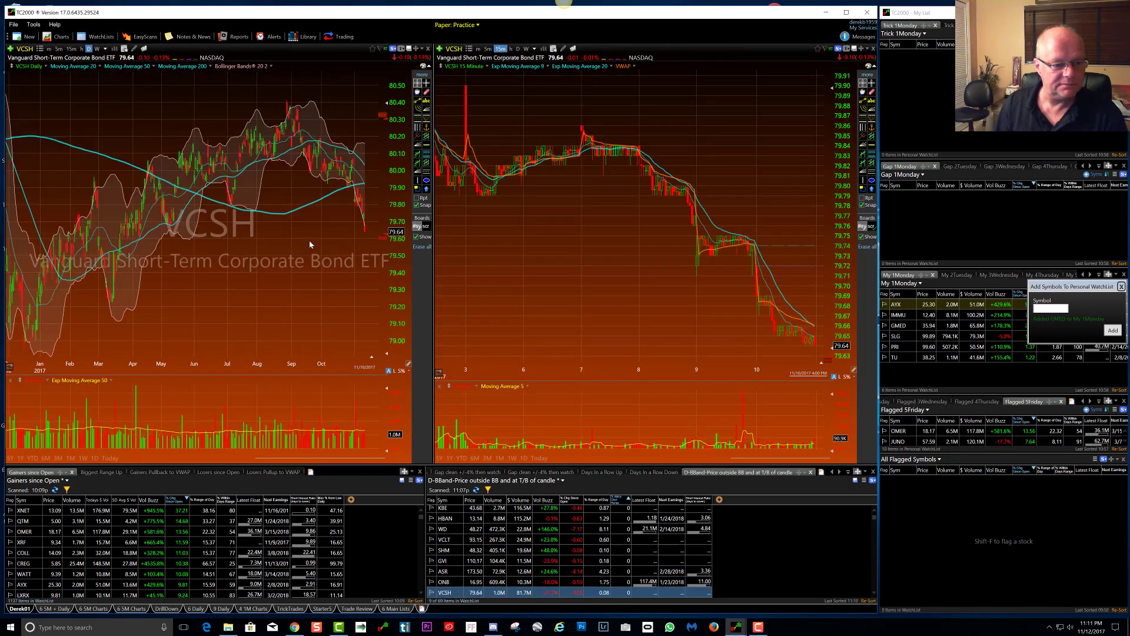
- Move past BIV and BND to XON, examine its price history on the daily and weekly charts, and return it to daily
{"action": "key", "text": "Down"}
{"action": "key", "text": "Down"}
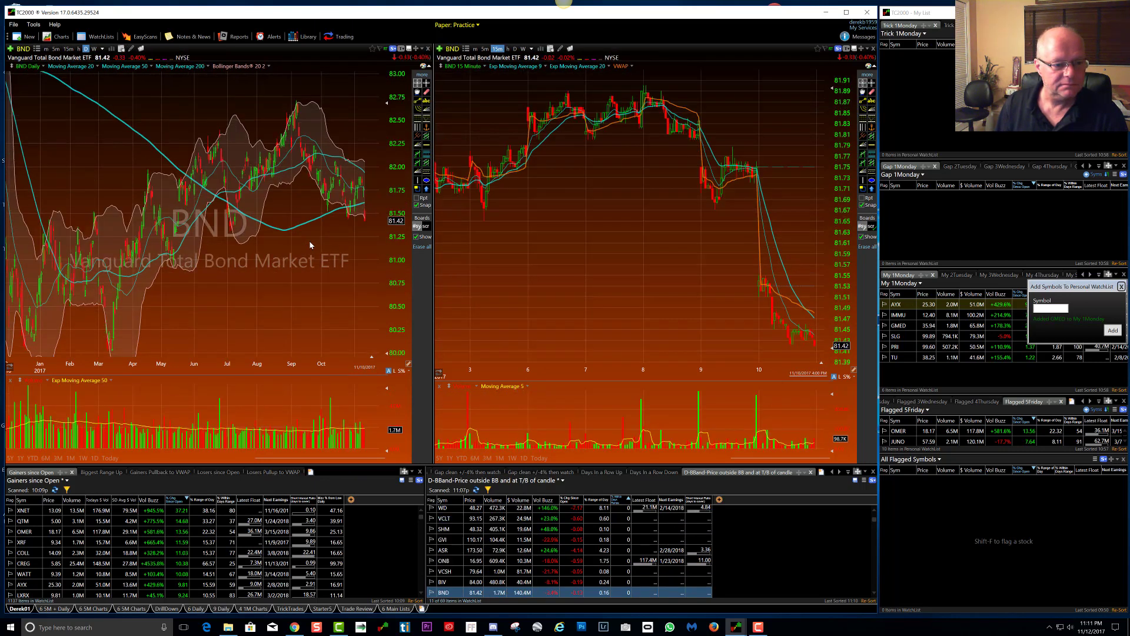
{"action": "key", "text": "Down"}
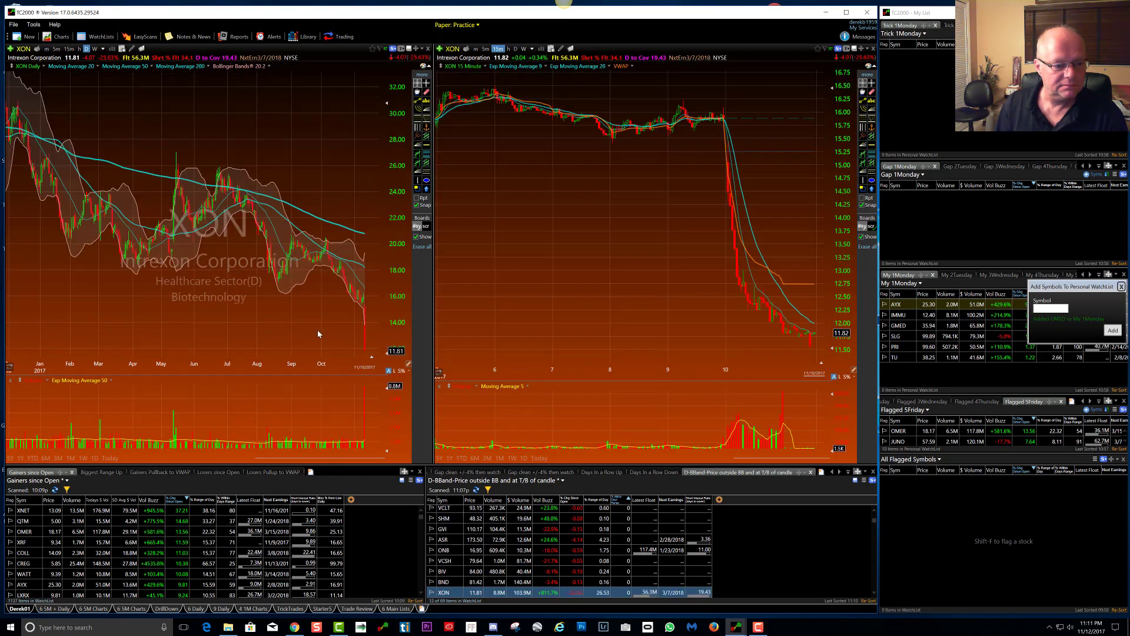
{"action": "scroll", "coordinate": [312, 324], "scroll_direction": "down", "scroll_amount": 4}
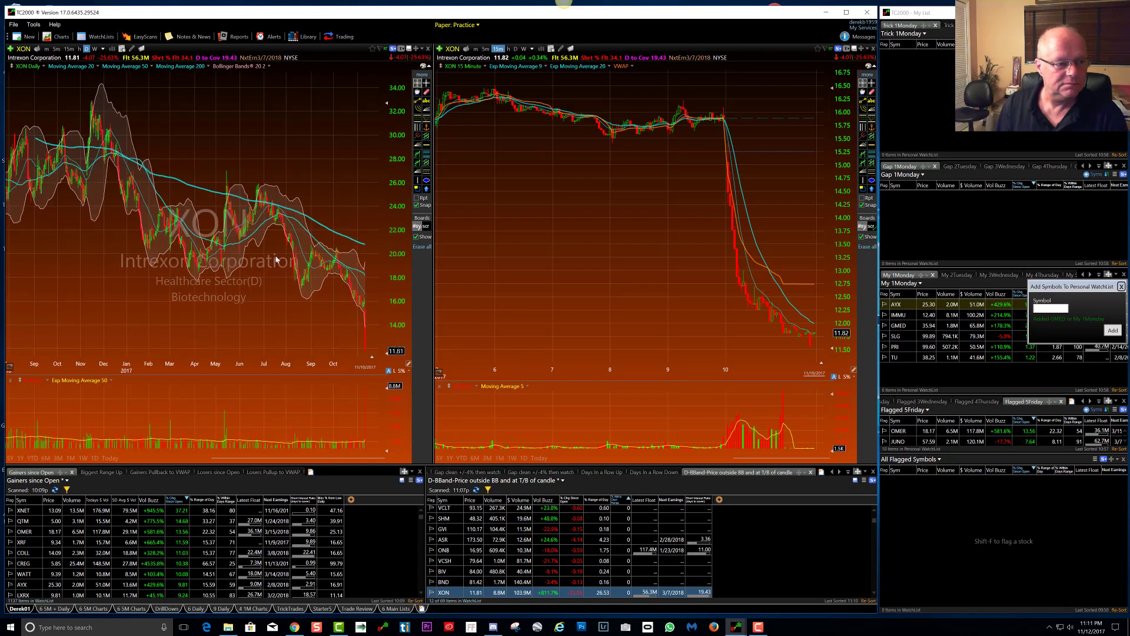
{"action": "left_click", "coordinate": [95, 49]}
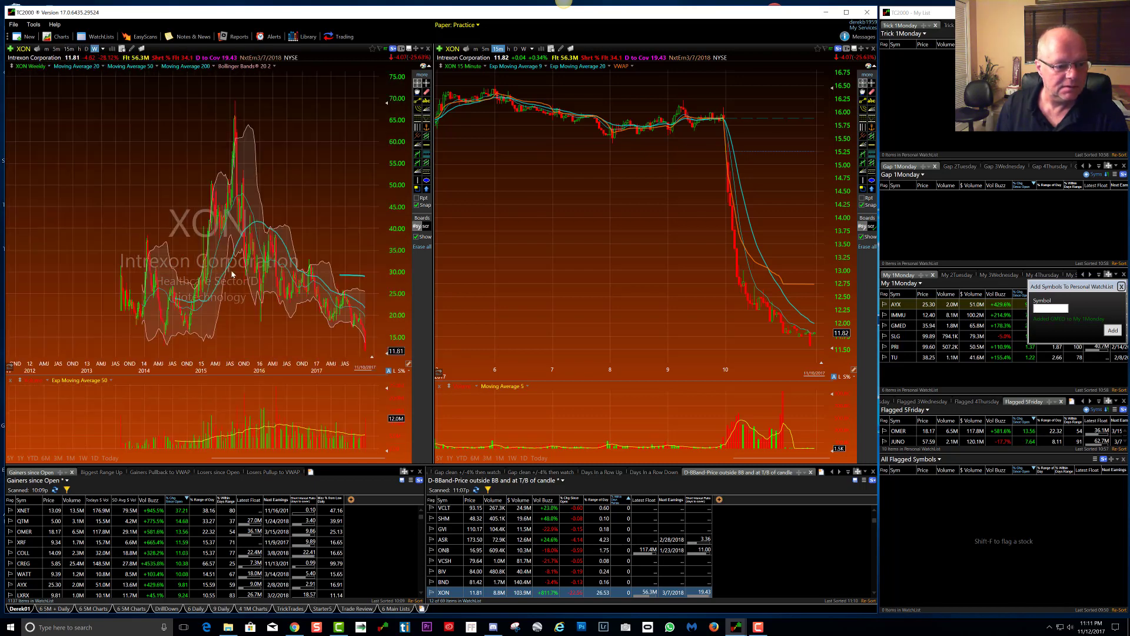
{"action": "scroll", "coordinate": [233, 274], "scroll_direction": "up", "scroll_amount": 3}
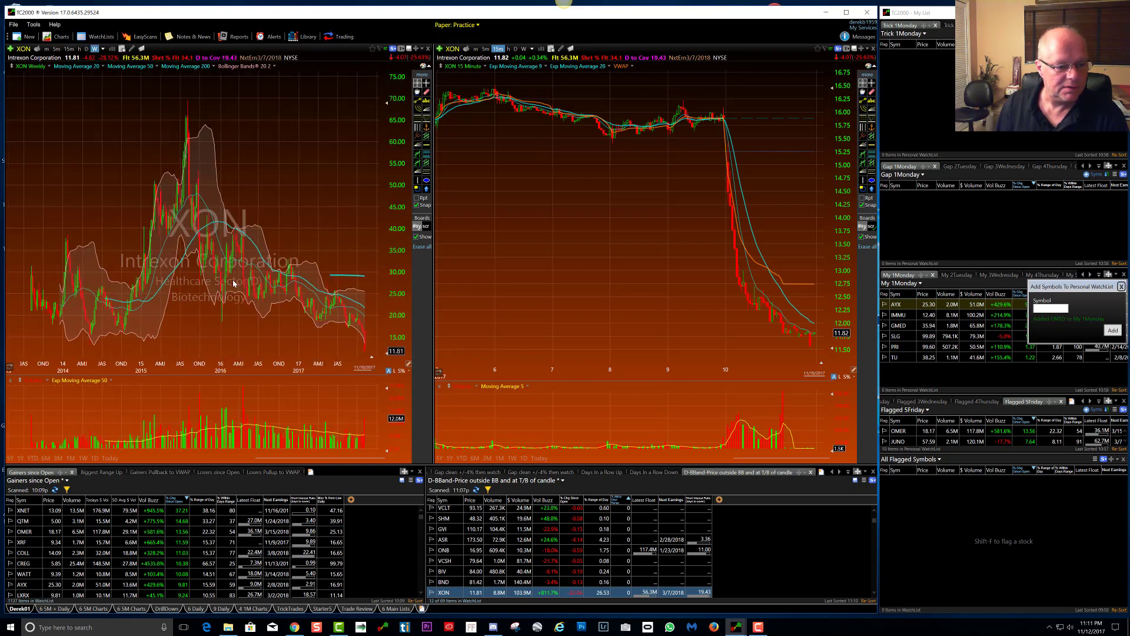
{"action": "left_click", "coordinate": [86, 49]}
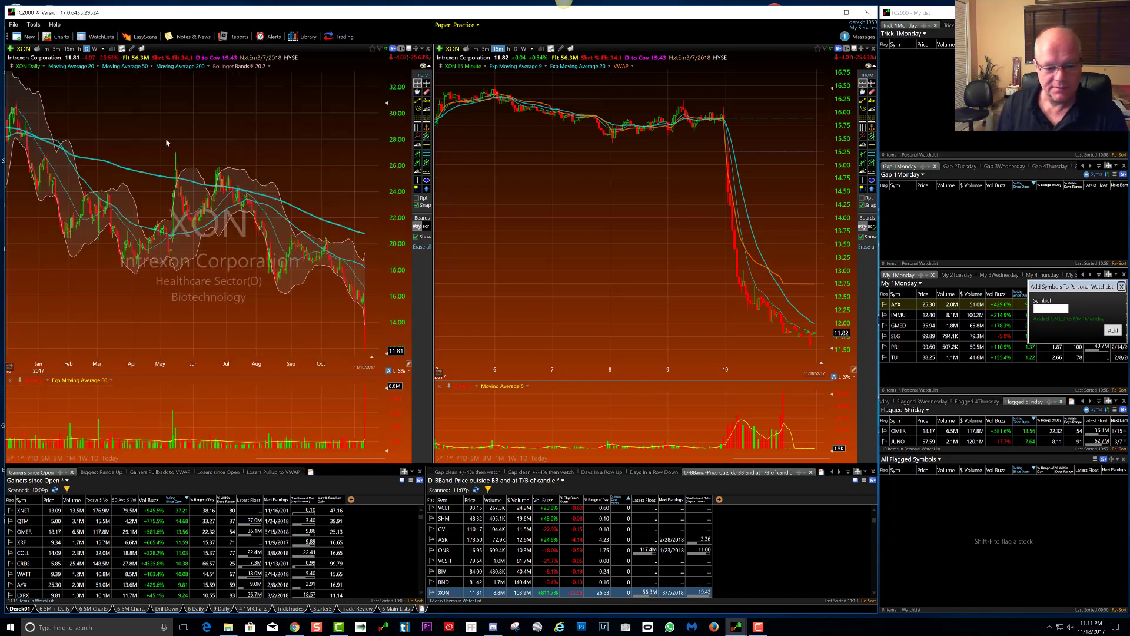
- Review the daily charts of VERI and TPIC, checking their latest drops against the lower Bollinger Band and longer price history
{"action": "key", "text": "space"}
{"action": "scroll", "coordinate": [294, 259], "scroll_direction": "up", "scroll_amount": 4}
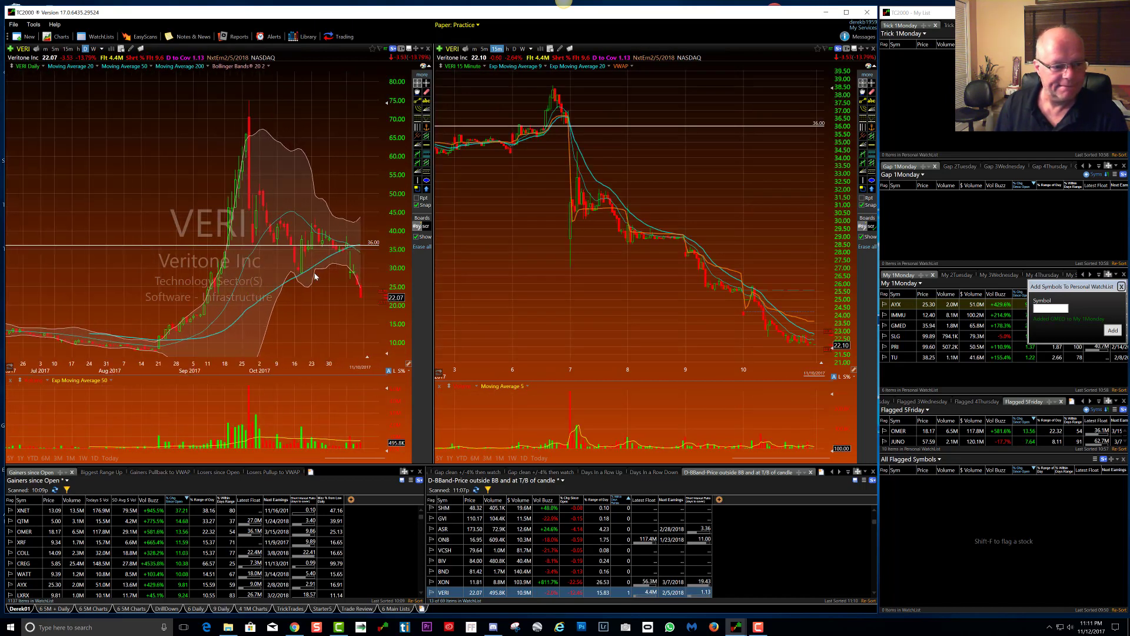
{"action": "key", "text": "space"}
{"action": "scroll", "coordinate": [315, 276], "scroll_direction": "down", "scroll_amount": 5}
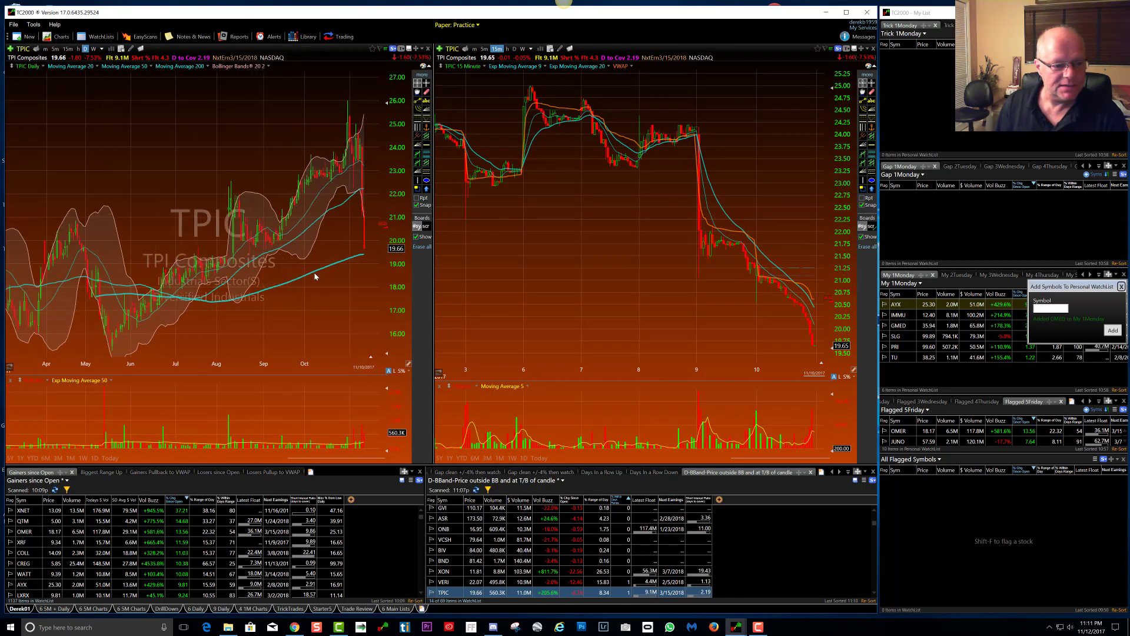
{"action": "scroll", "coordinate": [315, 277], "scroll_direction": "down", "scroll_amount": 2}
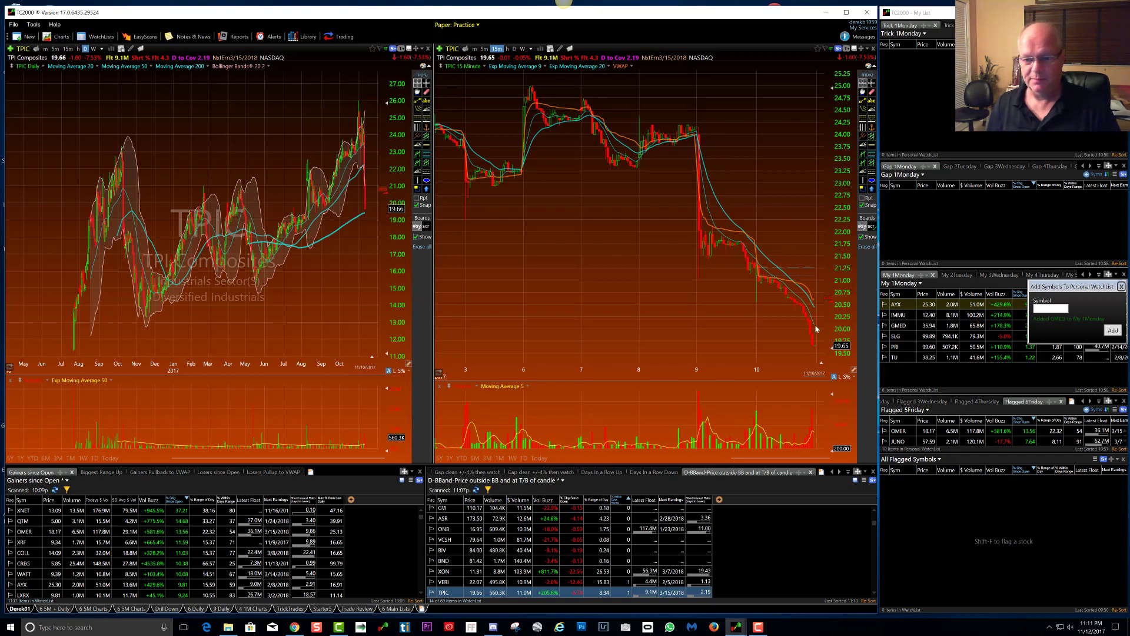
- Close the Add Symbols To Personal WatchList window and examine TPIC's recent decline on its 15-minute and daily charts
{"action": "key", "text": "Escape"}
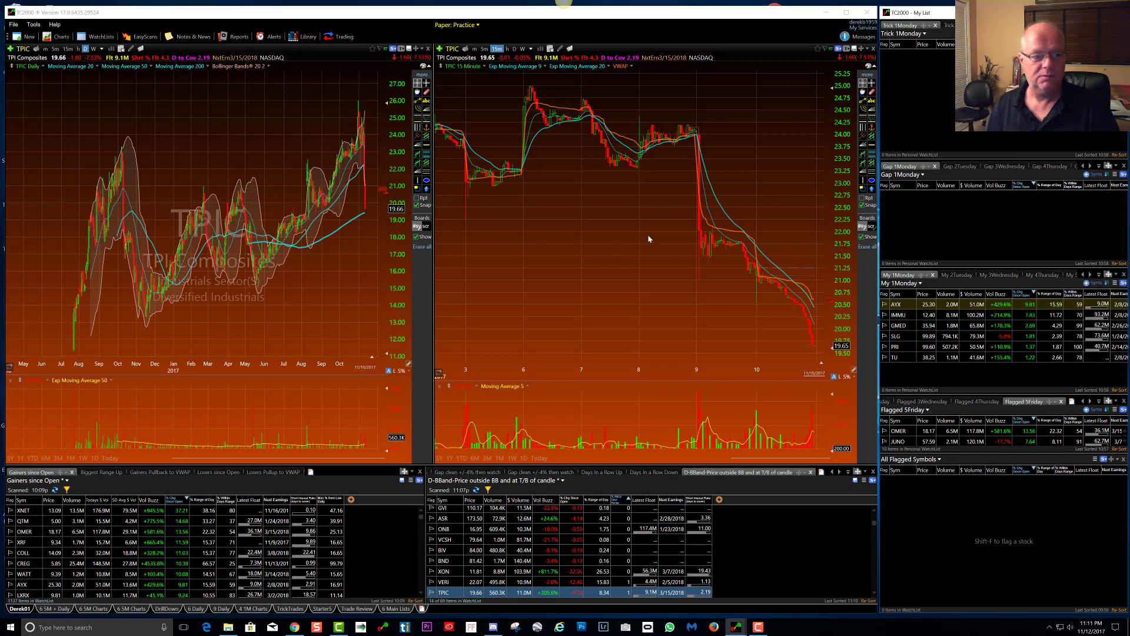
{"action": "scroll", "coordinate": [646, 228], "scroll_direction": "up", "scroll_amount": 2}
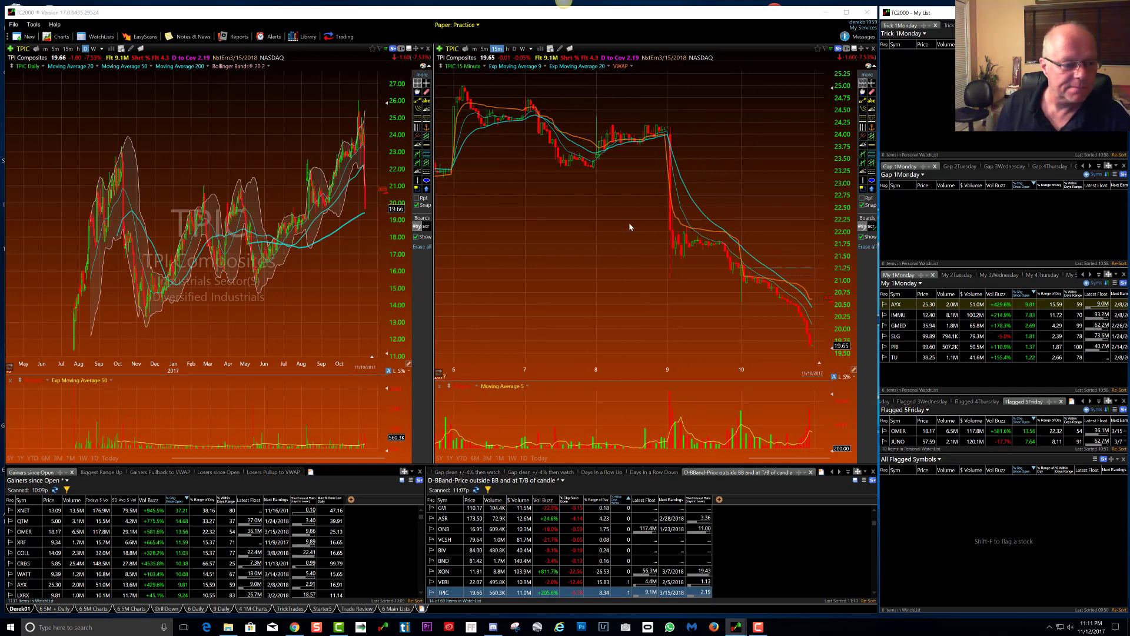
{"action": "scroll", "coordinate": [321, 224], "scroll_direction": "up", "scroll_amount": 2}
{"action": "scroll", "coordinate": [321, 224], "scroll_direction": "up", "scroll_amount": 1}
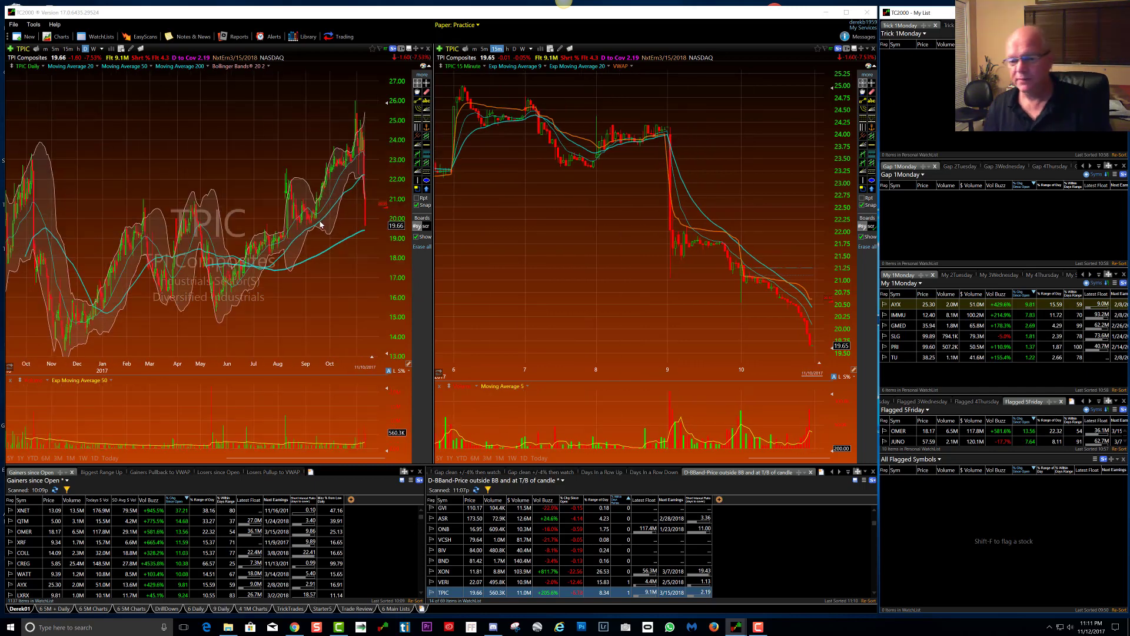